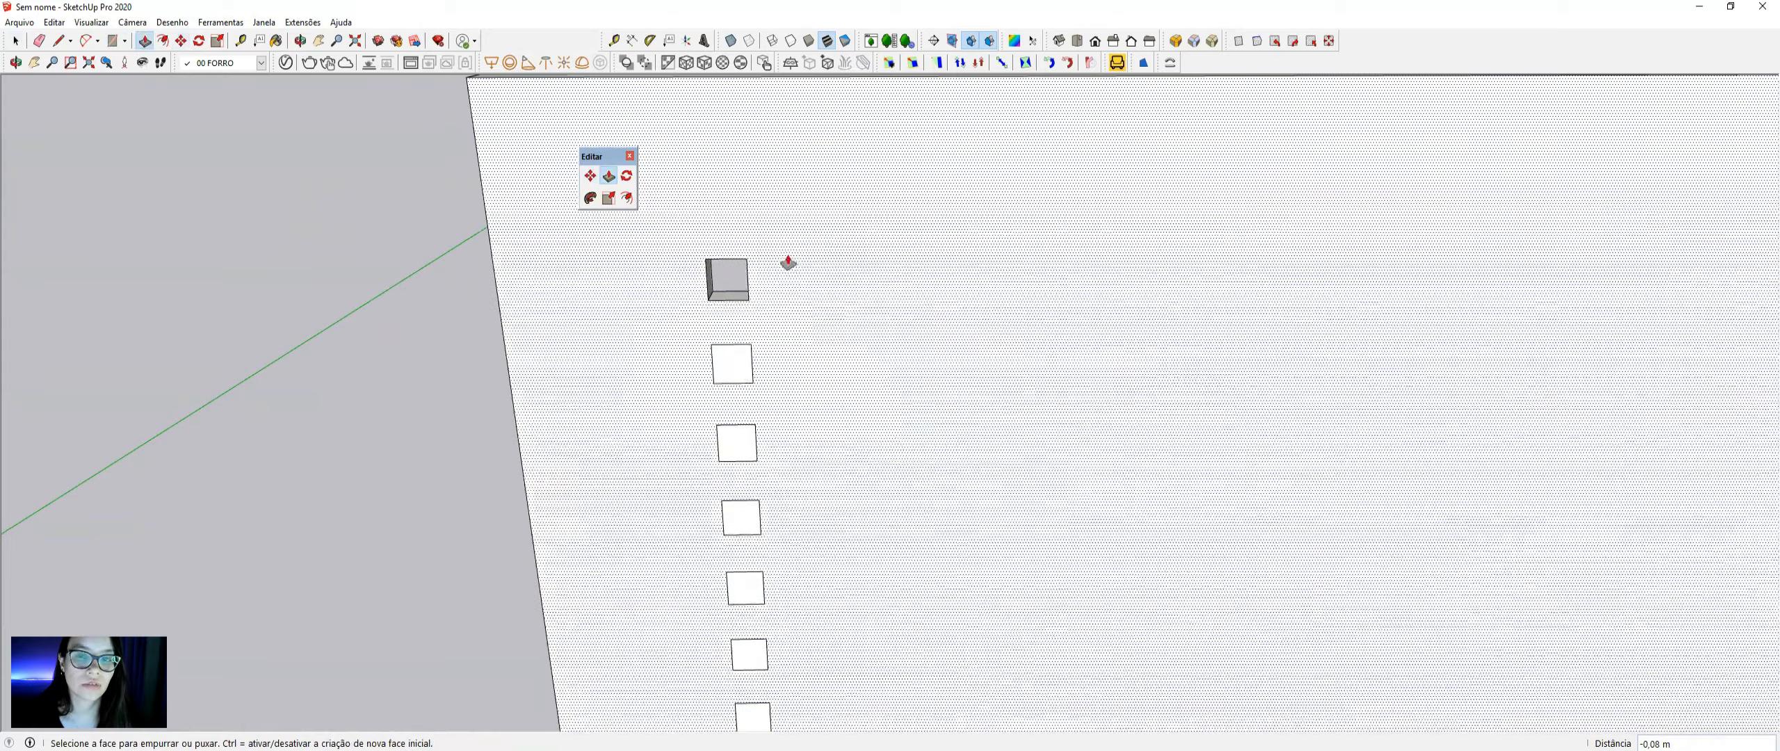
- Push the second square in the column through the panel to cut an opening like the one above it
left_click(745, 327)
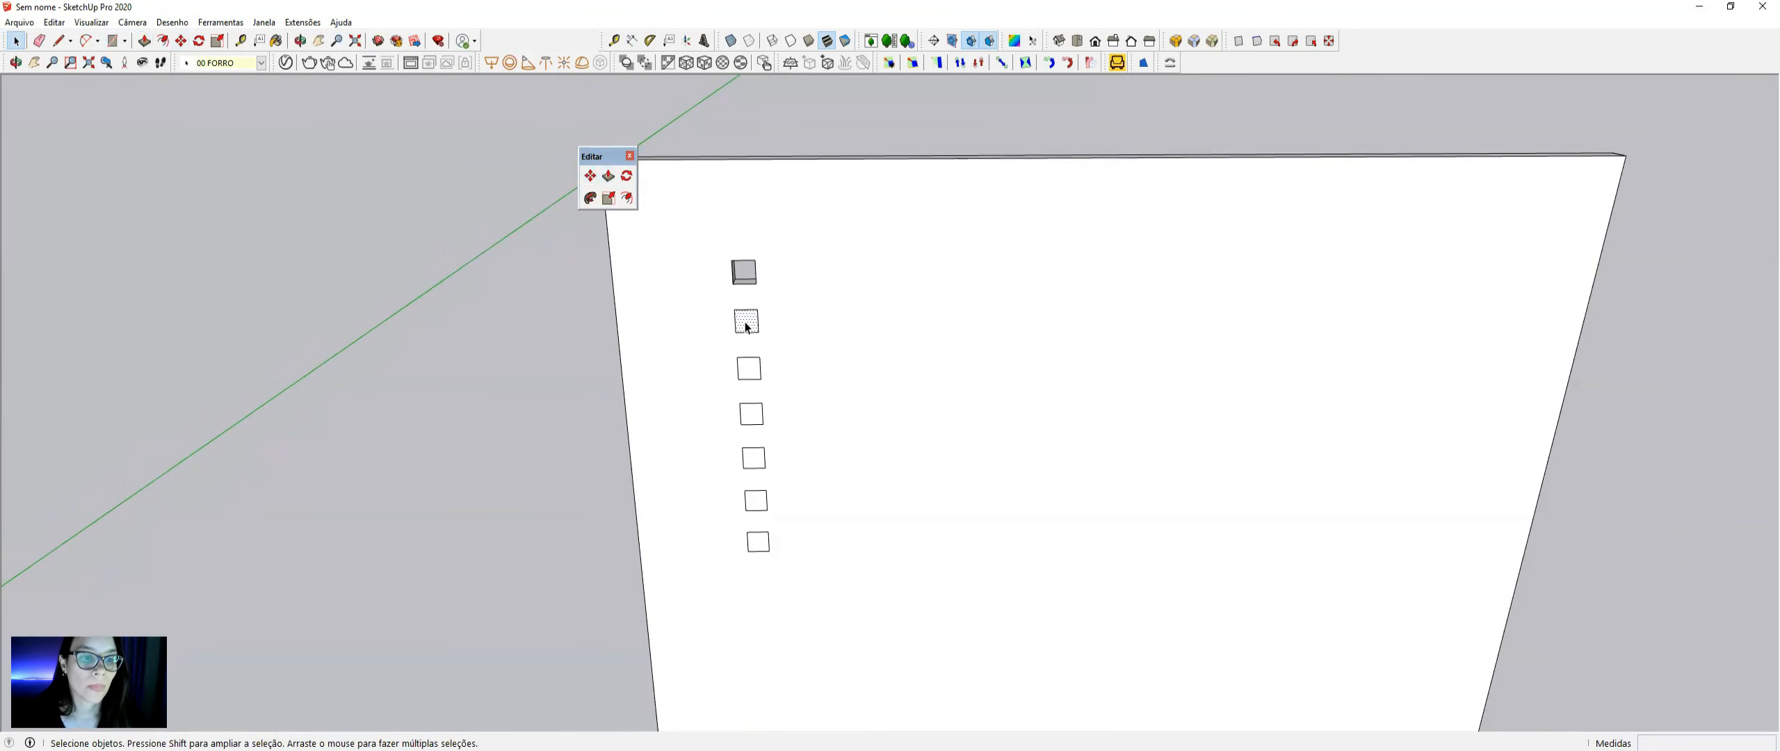
scroll(745, 327, "up", 2)
key("p")
scroll(745, 327, "up", 1)
left_click(745, 324)
left_click(739, 317)
left_click(761, 414)
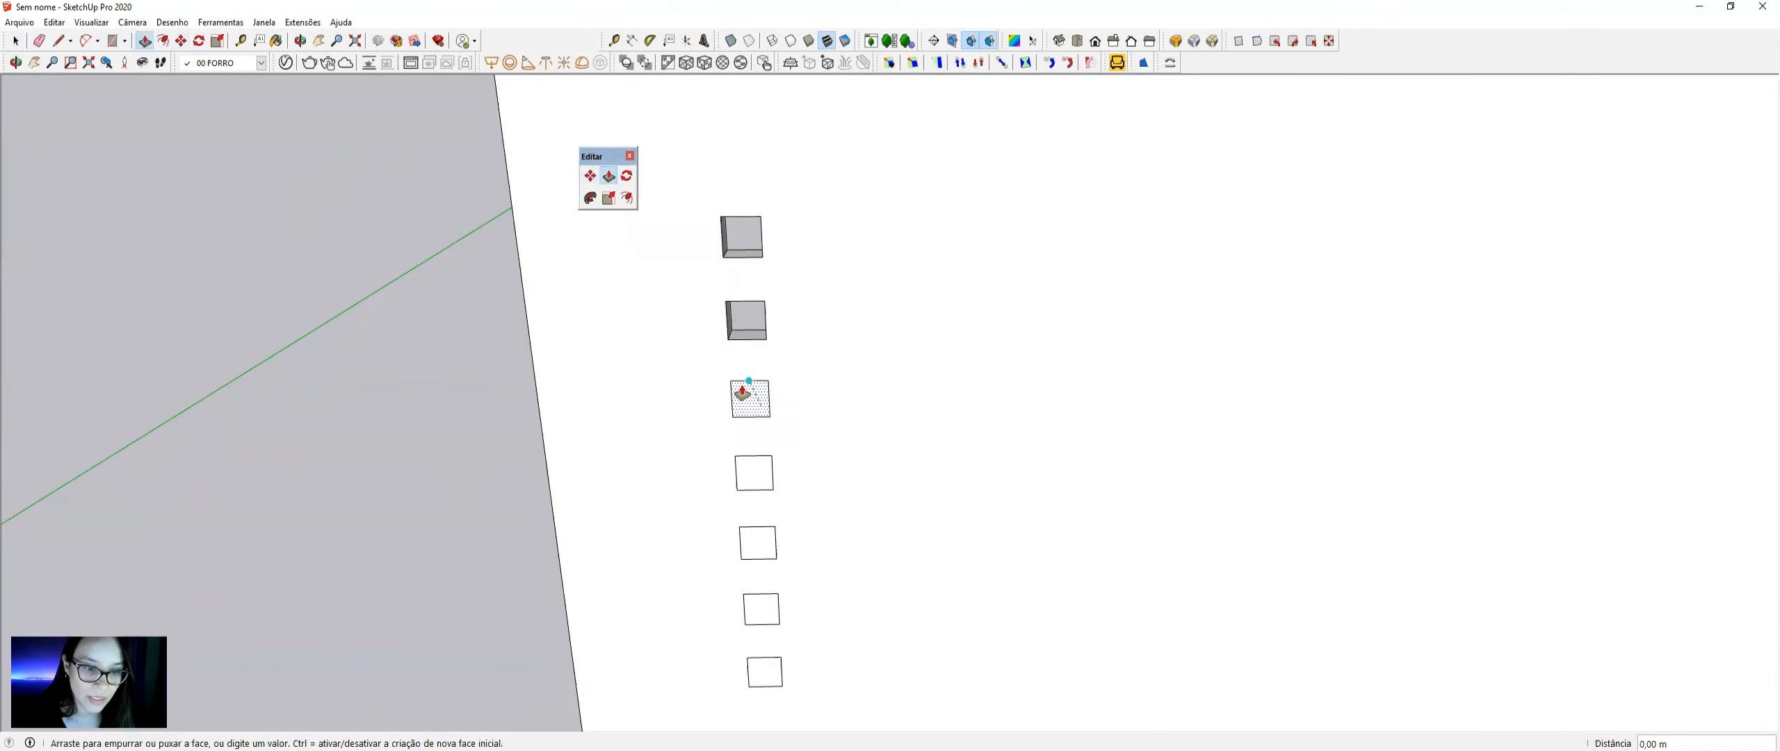
key("space")
scroll(746, 369, "down", 2)
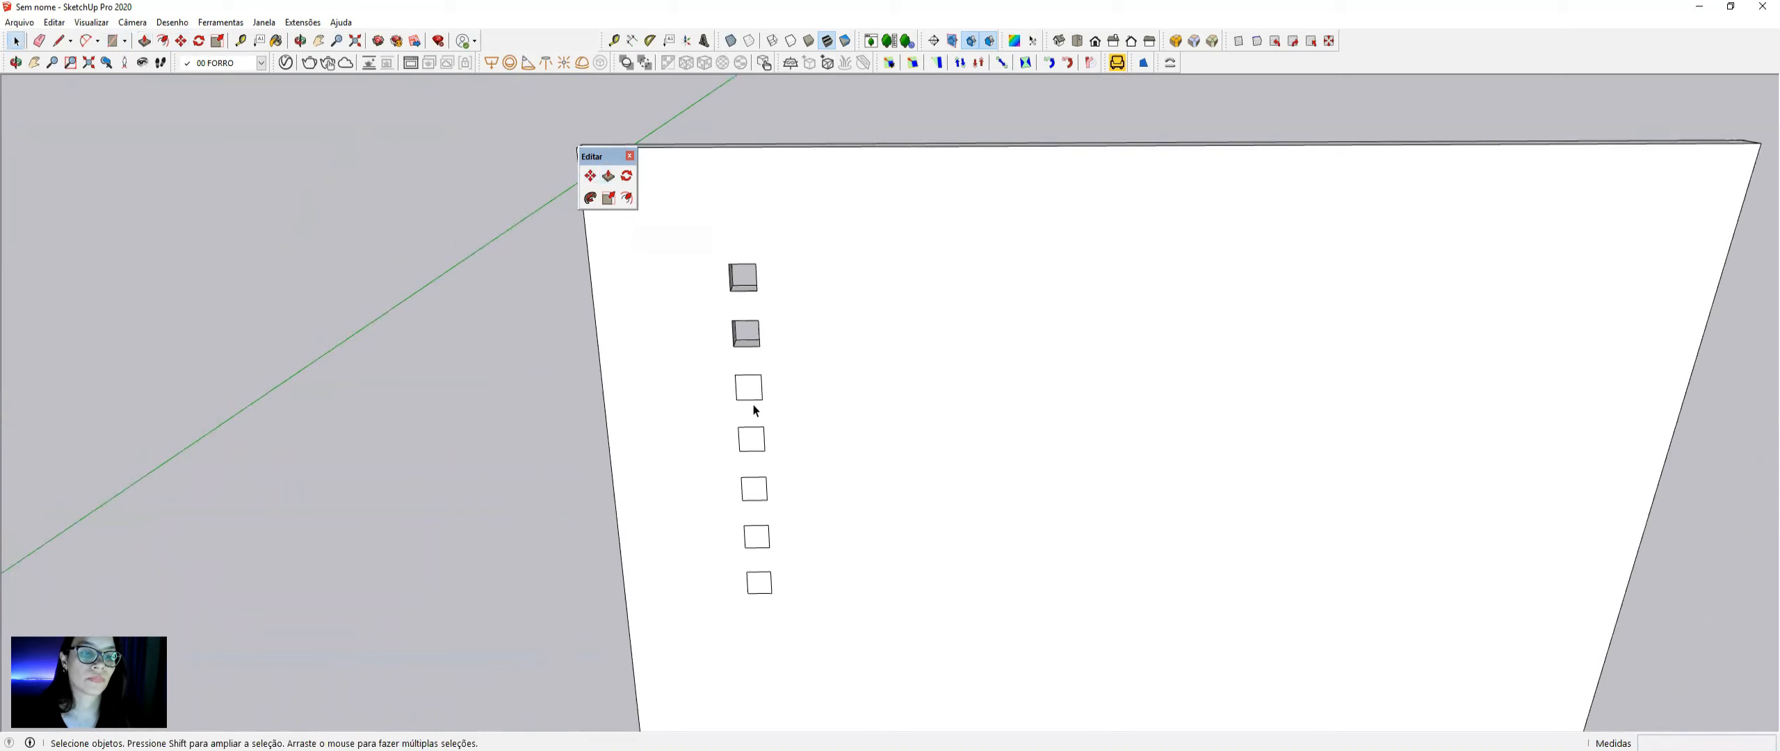
- Cut the remaining five squares of the column through the panel by repeating the same Push/Pull depth
middle_click_drag(756, 407, 767, 402)
key("p")
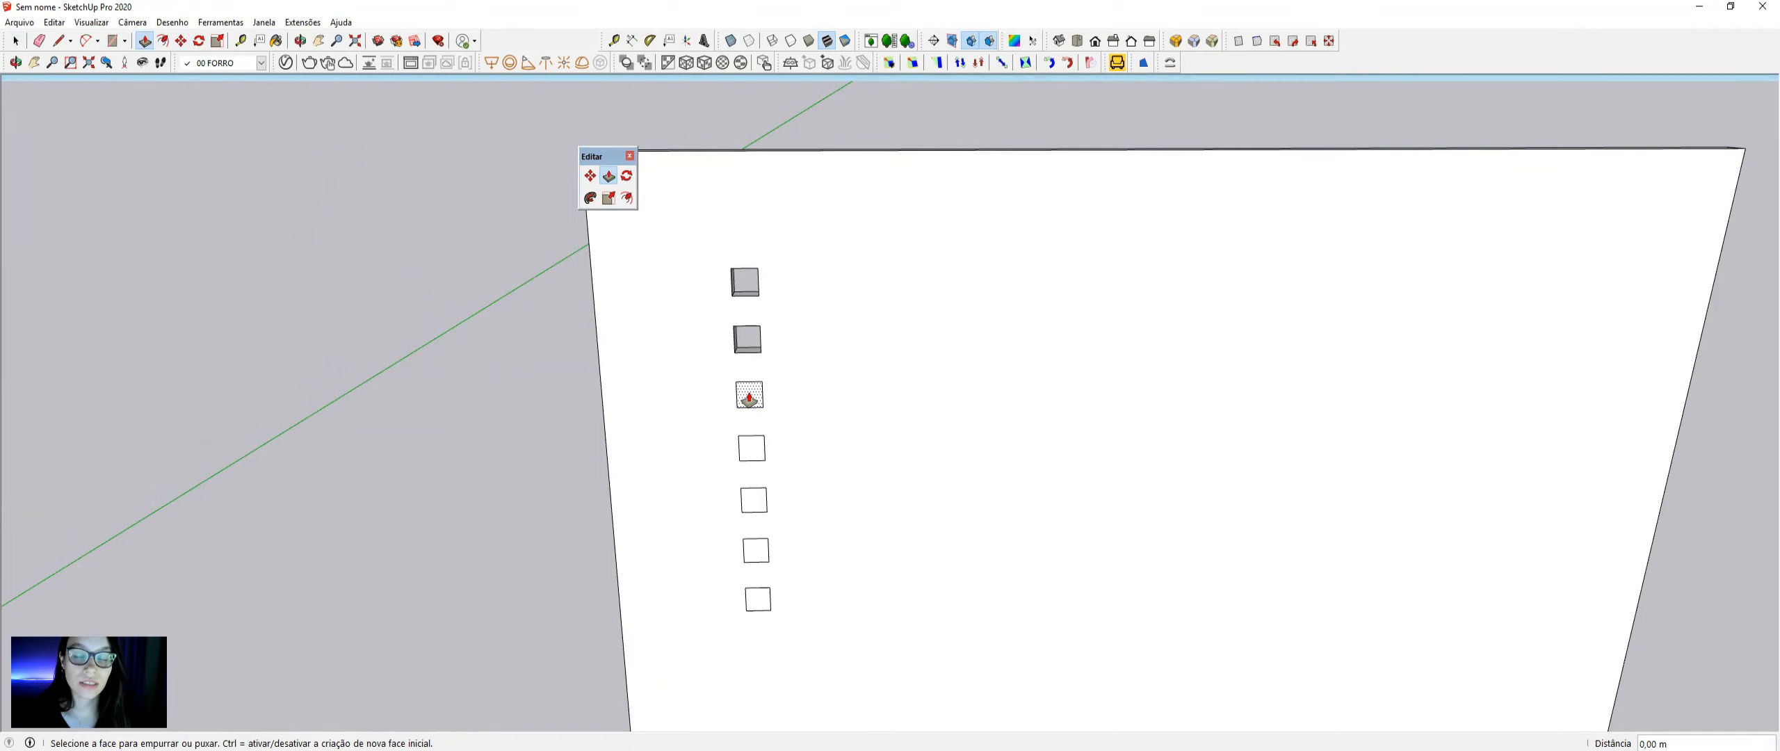
double_click(749, 396)
double_click(752, 448)
double_click(756, 502)
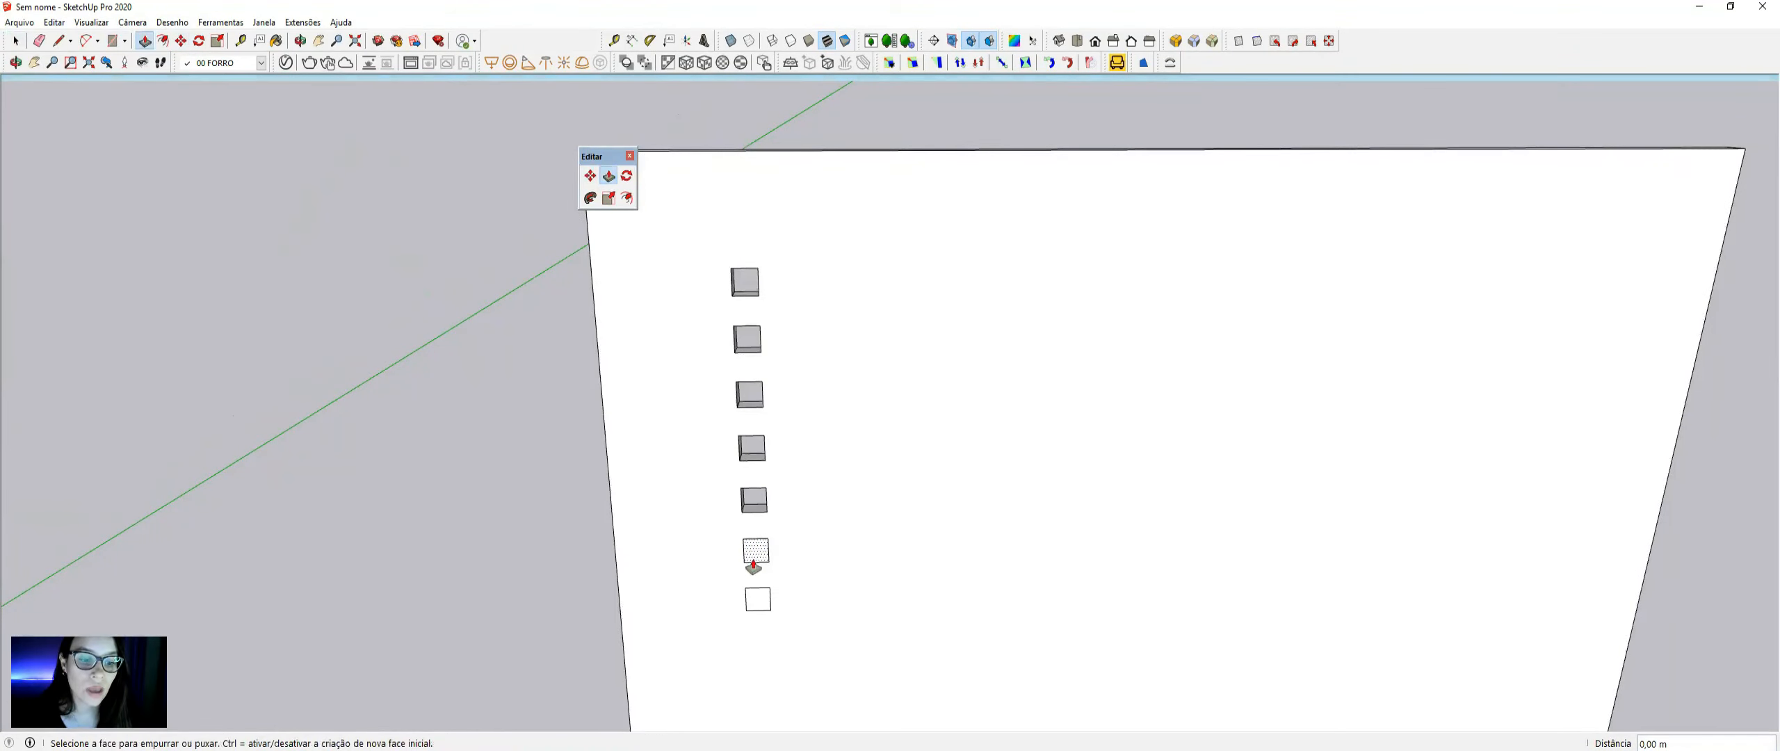
double_click(757, 551)
double_click(758, 604)
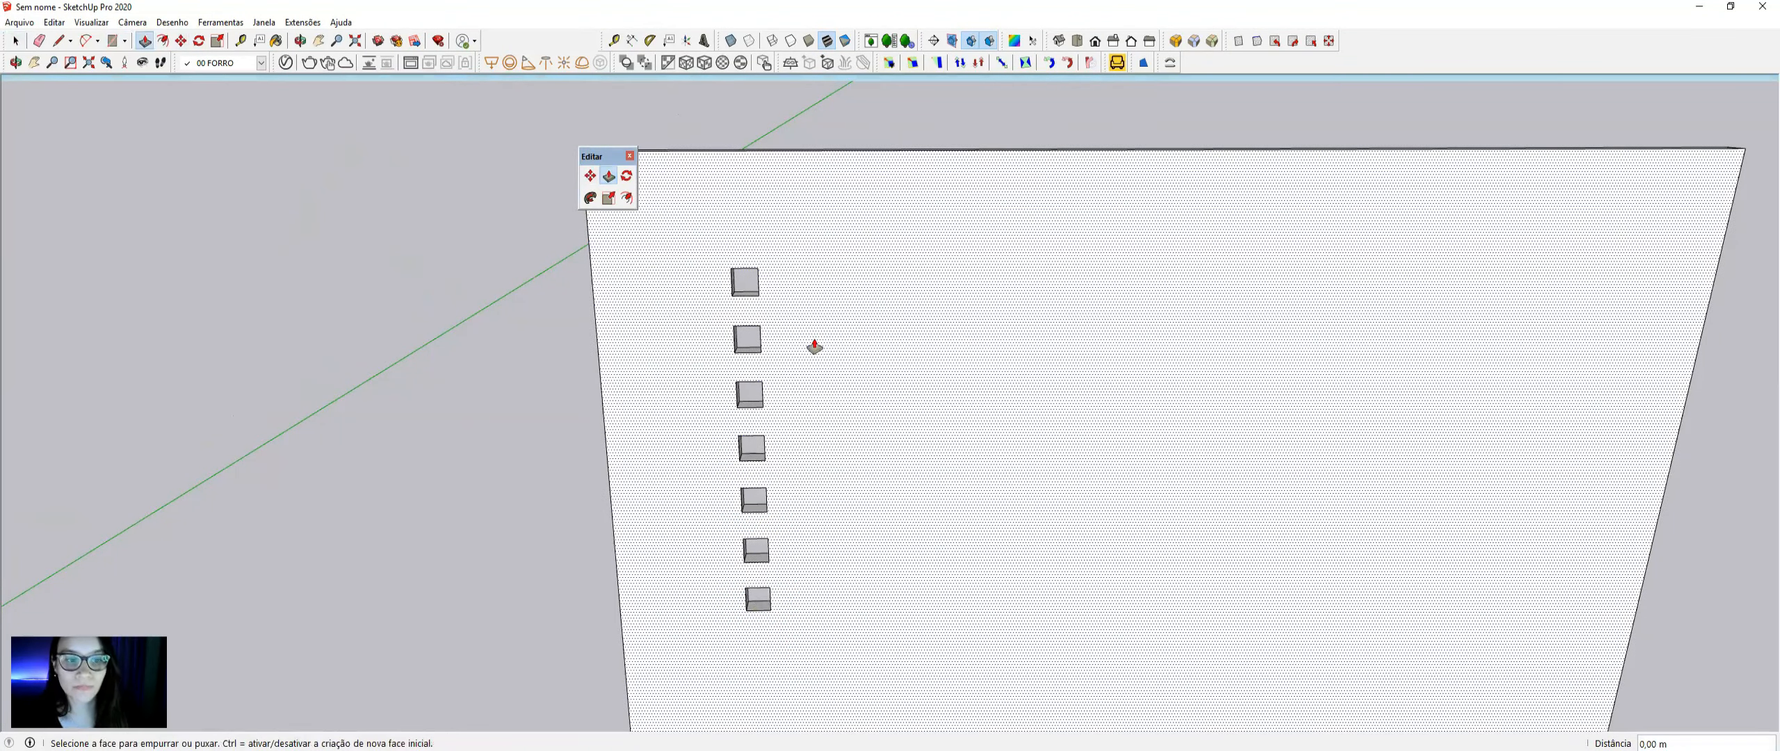
key("space")
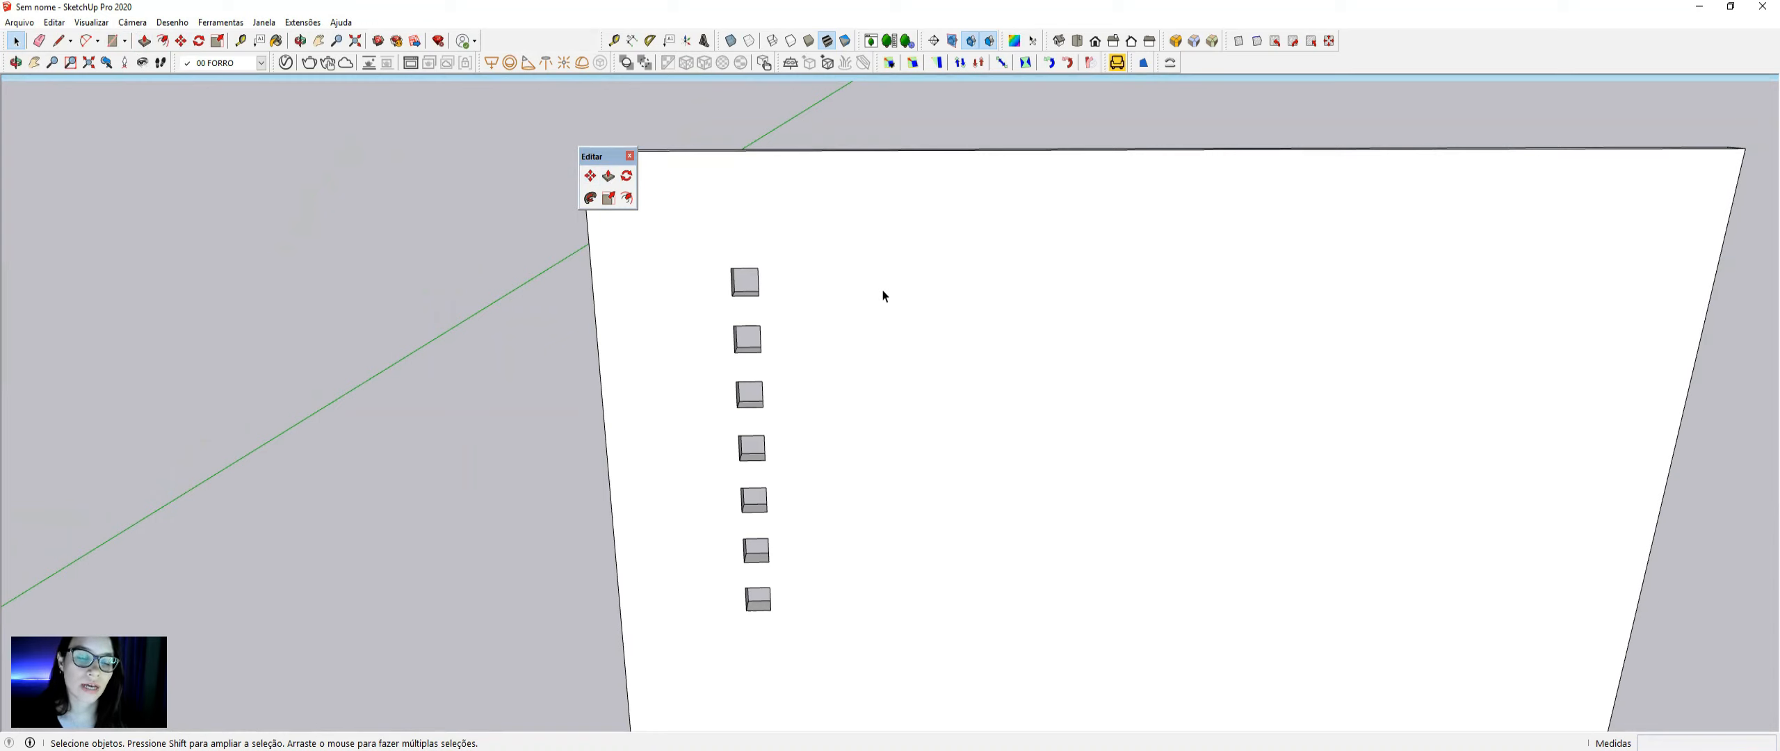
- Copy the outline of the column's top square sideways onto the blank area of the panel
scroll(730, 278, "up", 1)
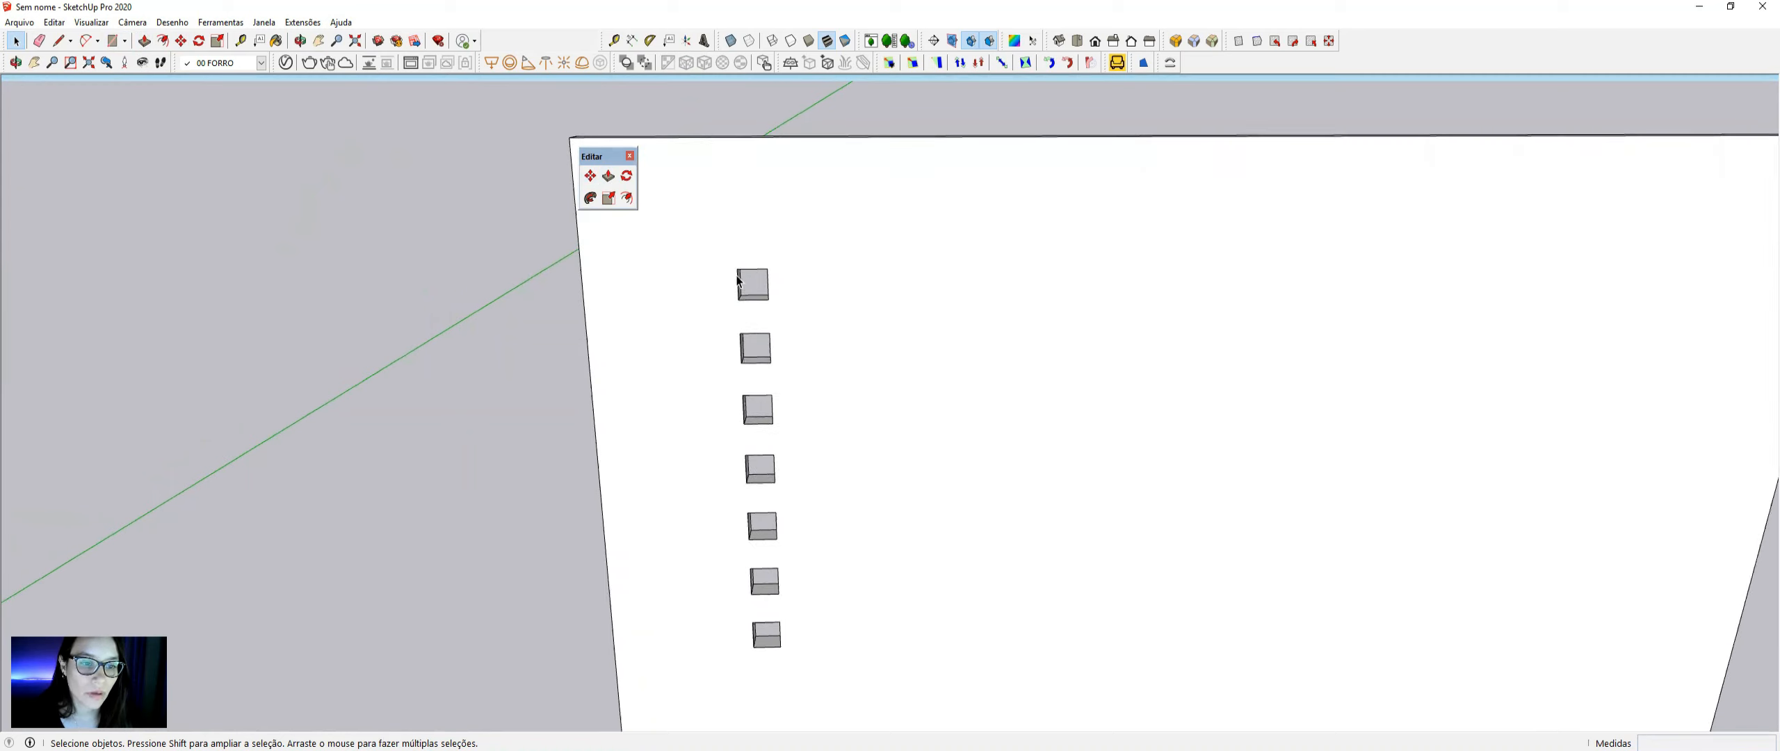
left_click(756, 295)
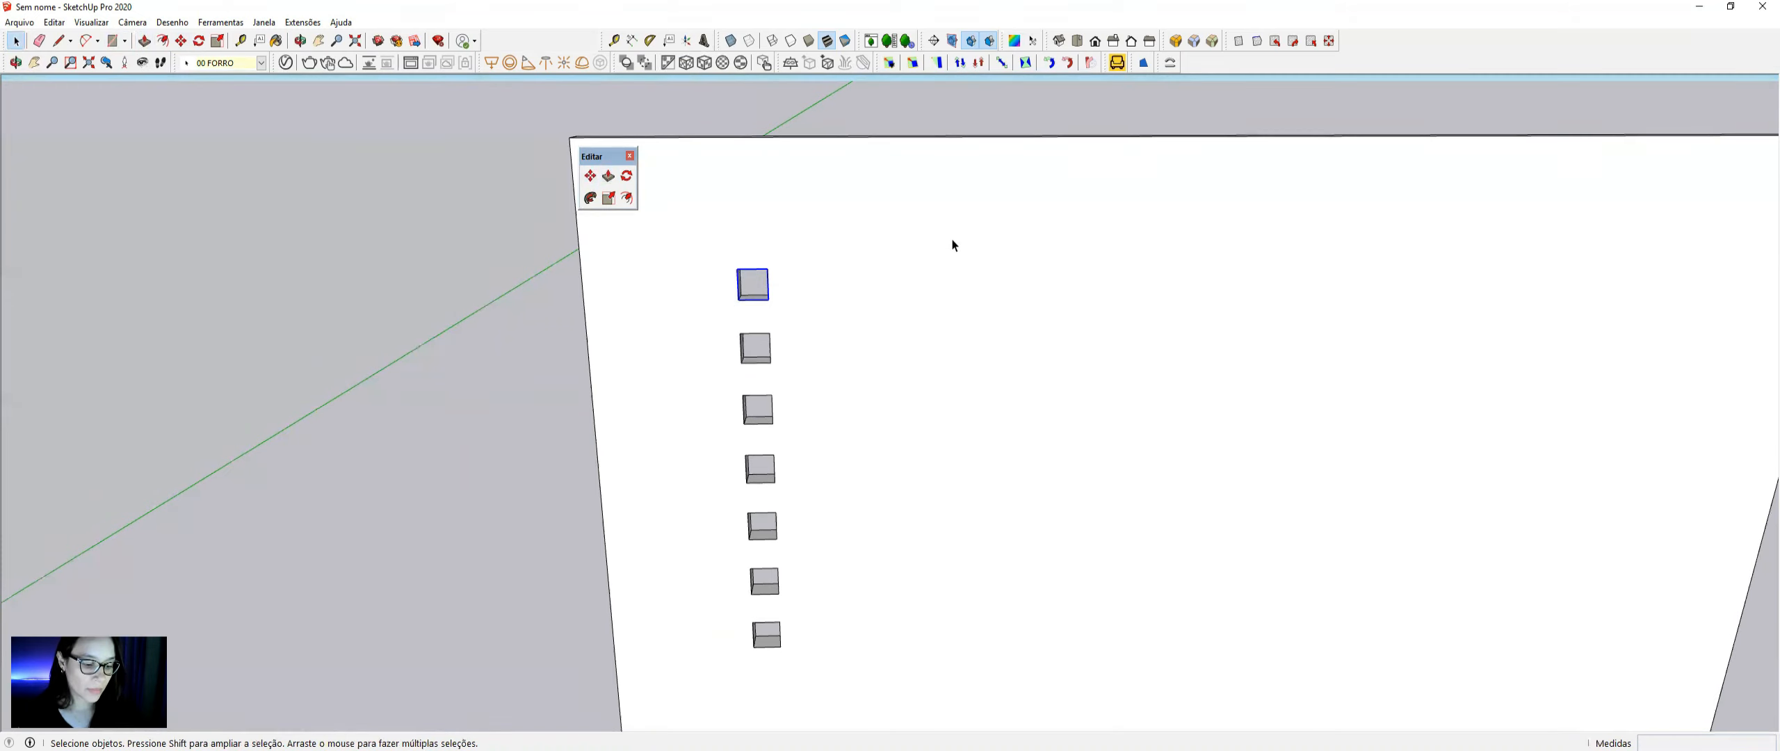
key("m")
left_click(738, 269)
key("ctrl")
left_click(879, 268)
key("space")
left_click(894, 284)
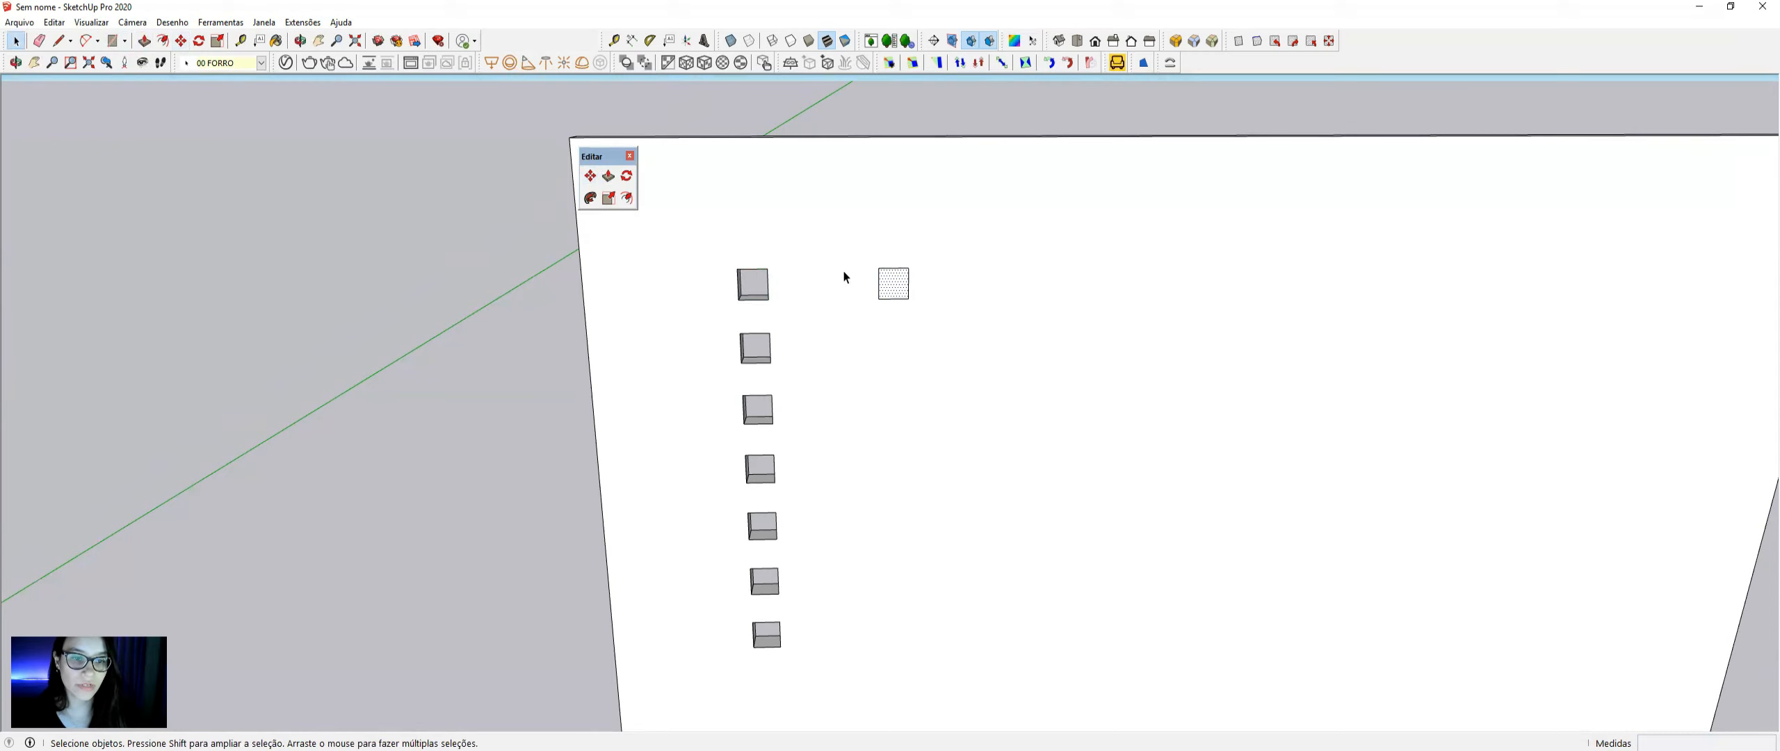
- Push the copied square partway into the panel to form a recess with a closed back
key("p")
scroll(890, 295, "up", 5)
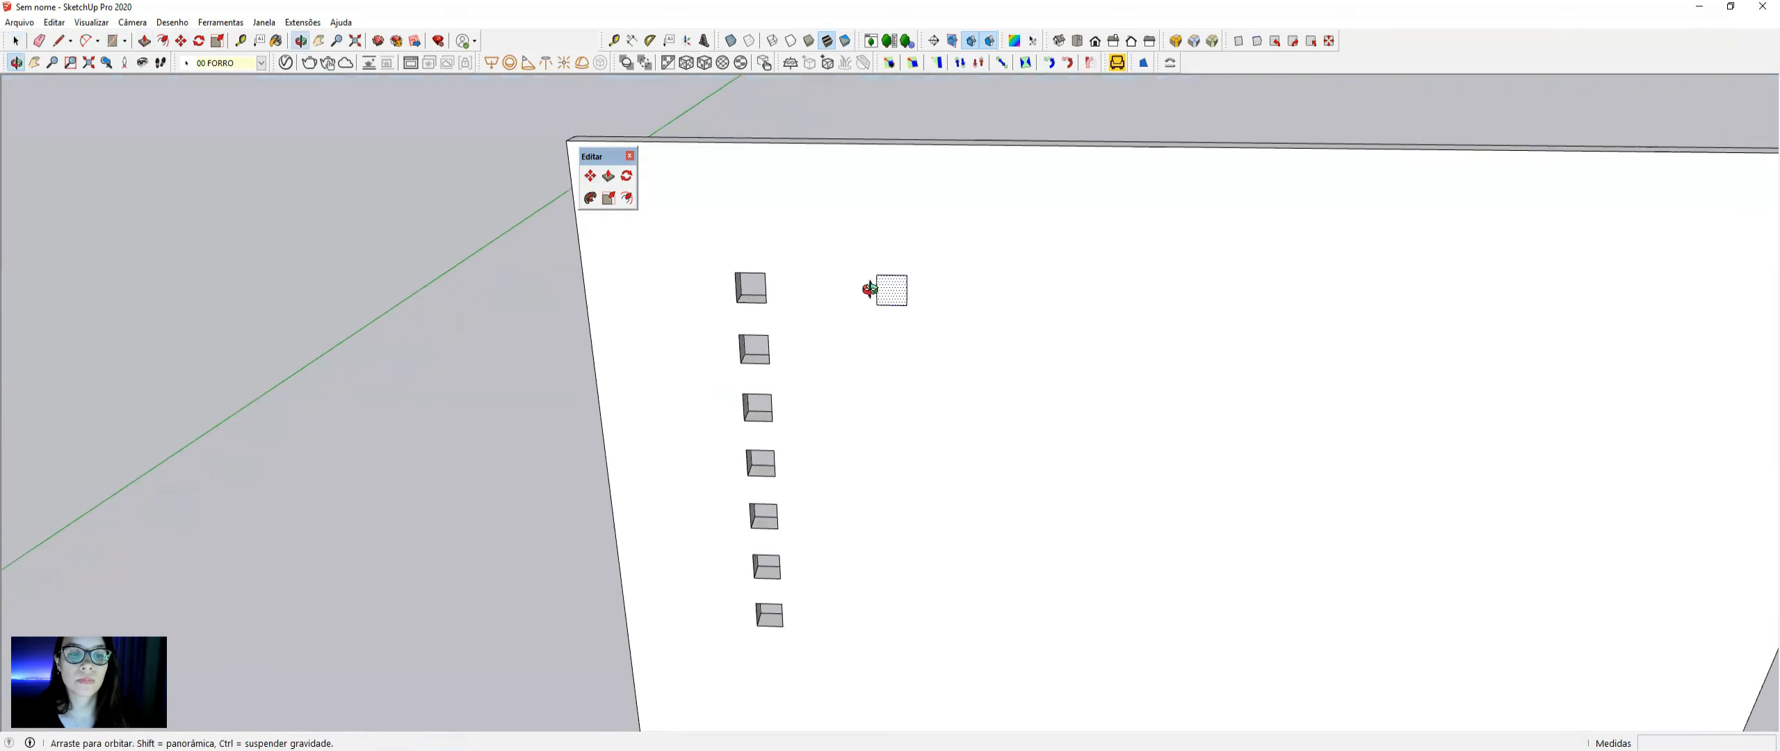
left_click(892, 299)
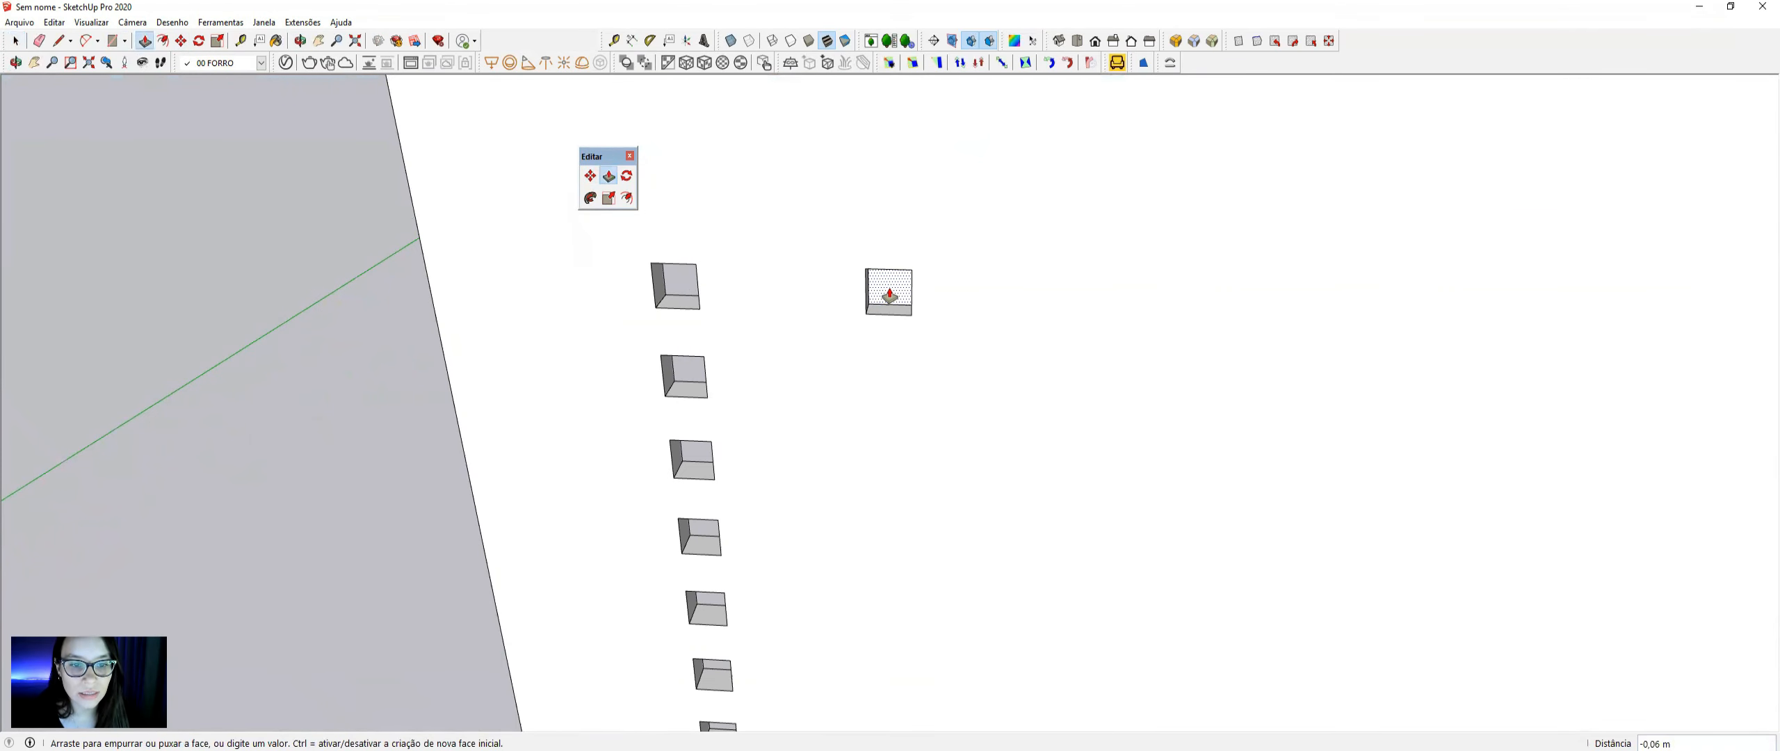
left_click(886, 289)
key("space")
scroll(883, 289, "down", 3)
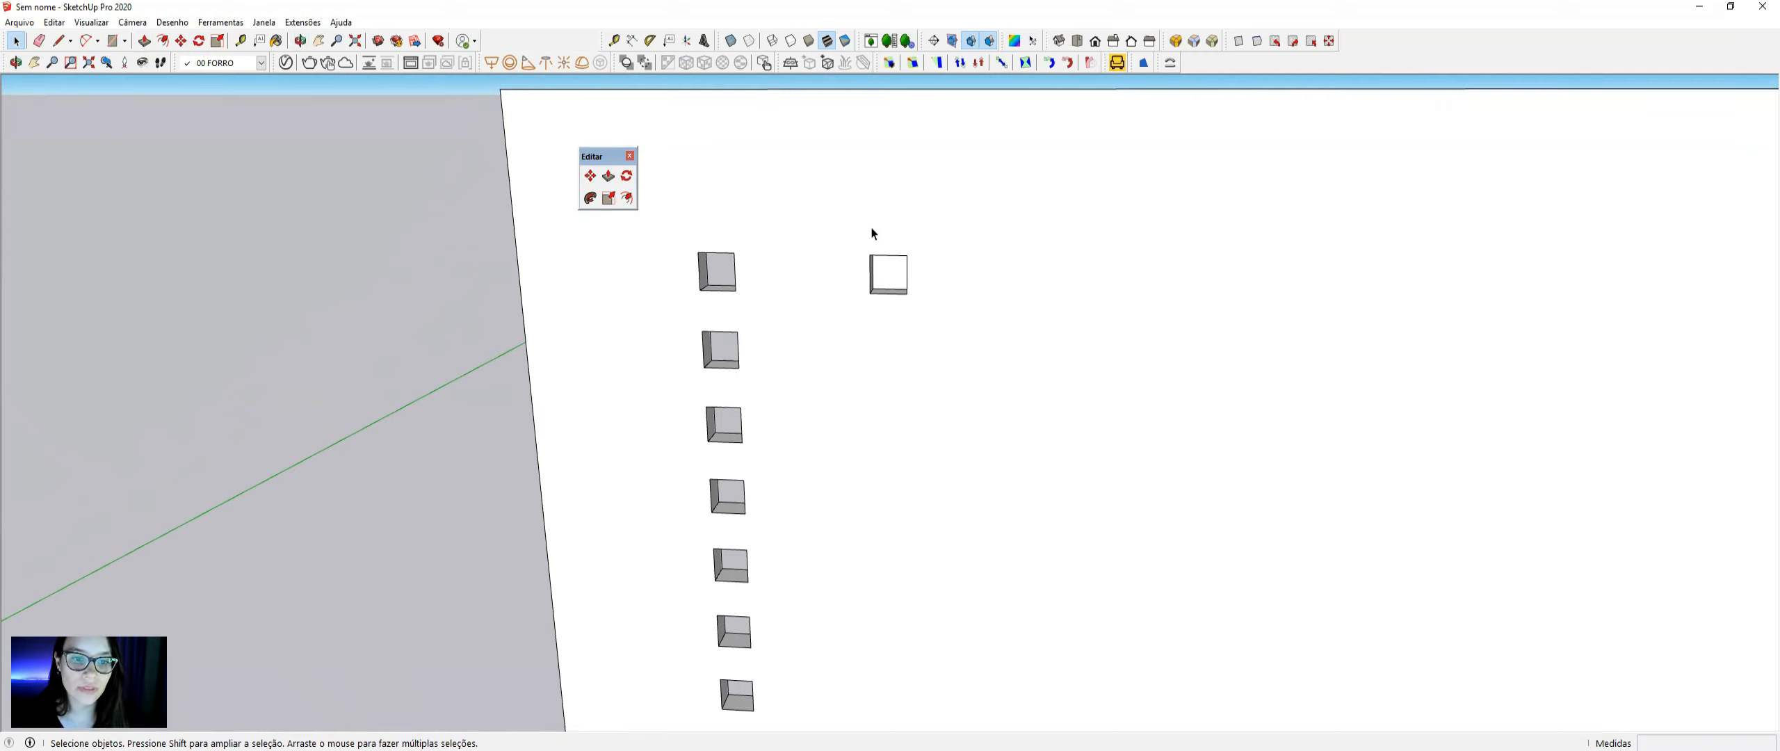
- Copy the whole square recess about 0.32 m sideways along the top row
middle_click_drag(885, 265, 849, 356)
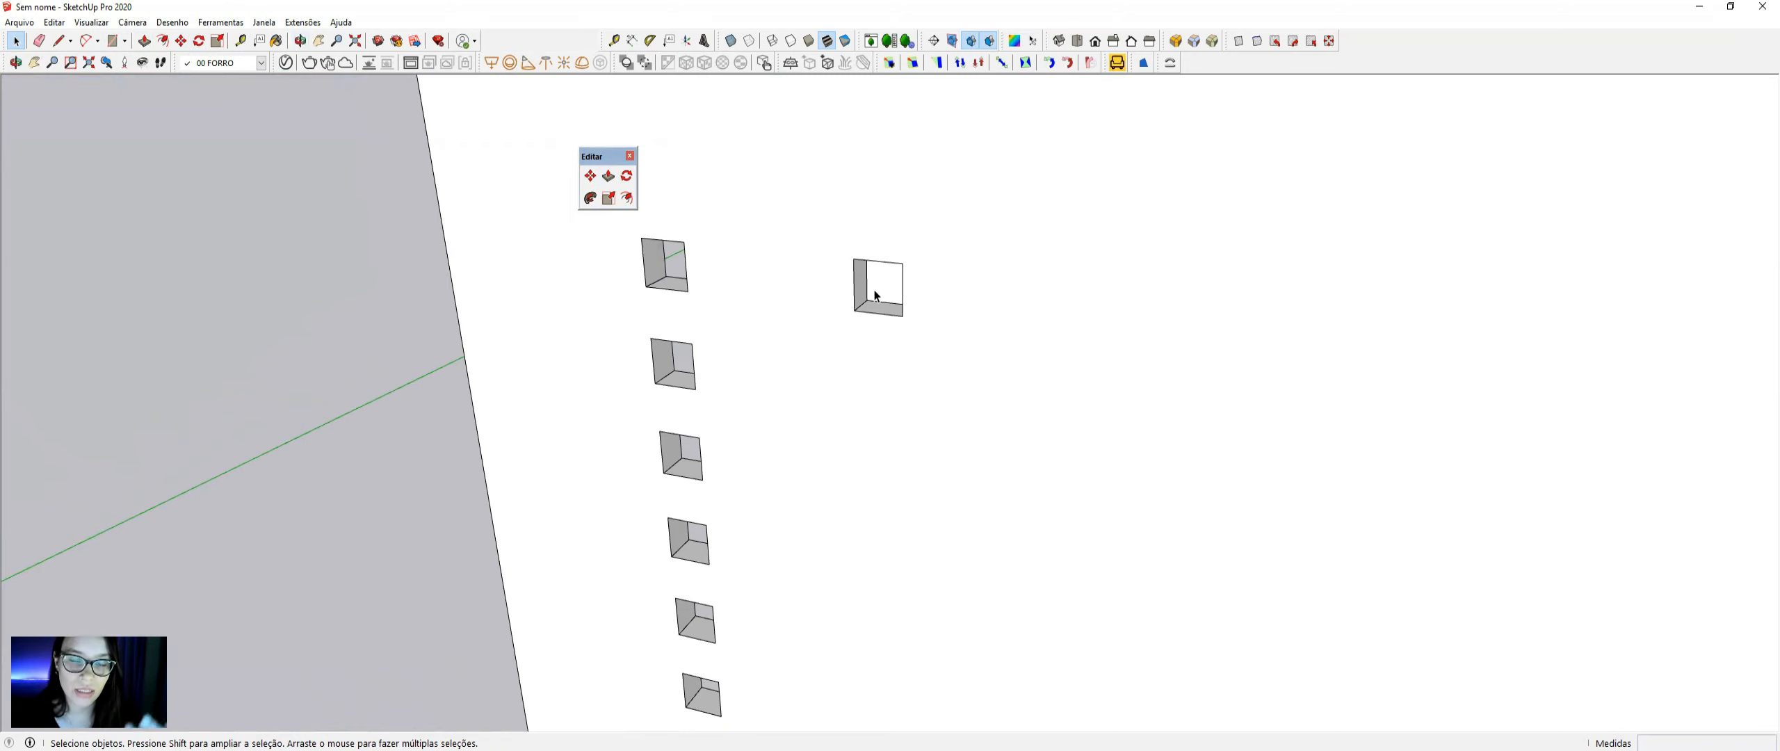
middle_click_drag(878, 282, 903, 241)
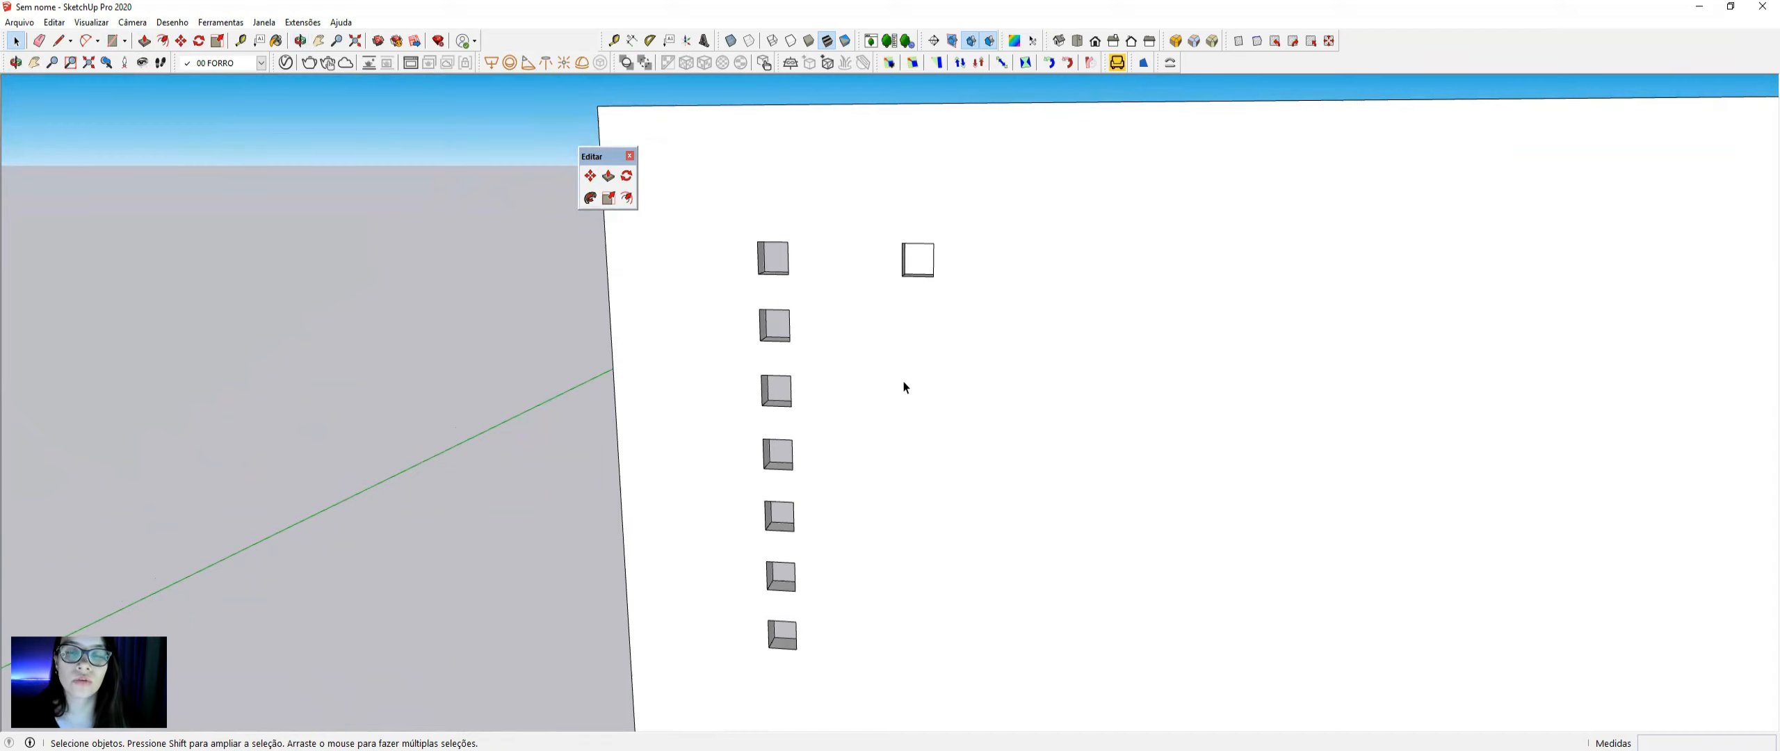
left_click_drag(863, 203, 980, 316)
scroll(938, 229, "up", 5)
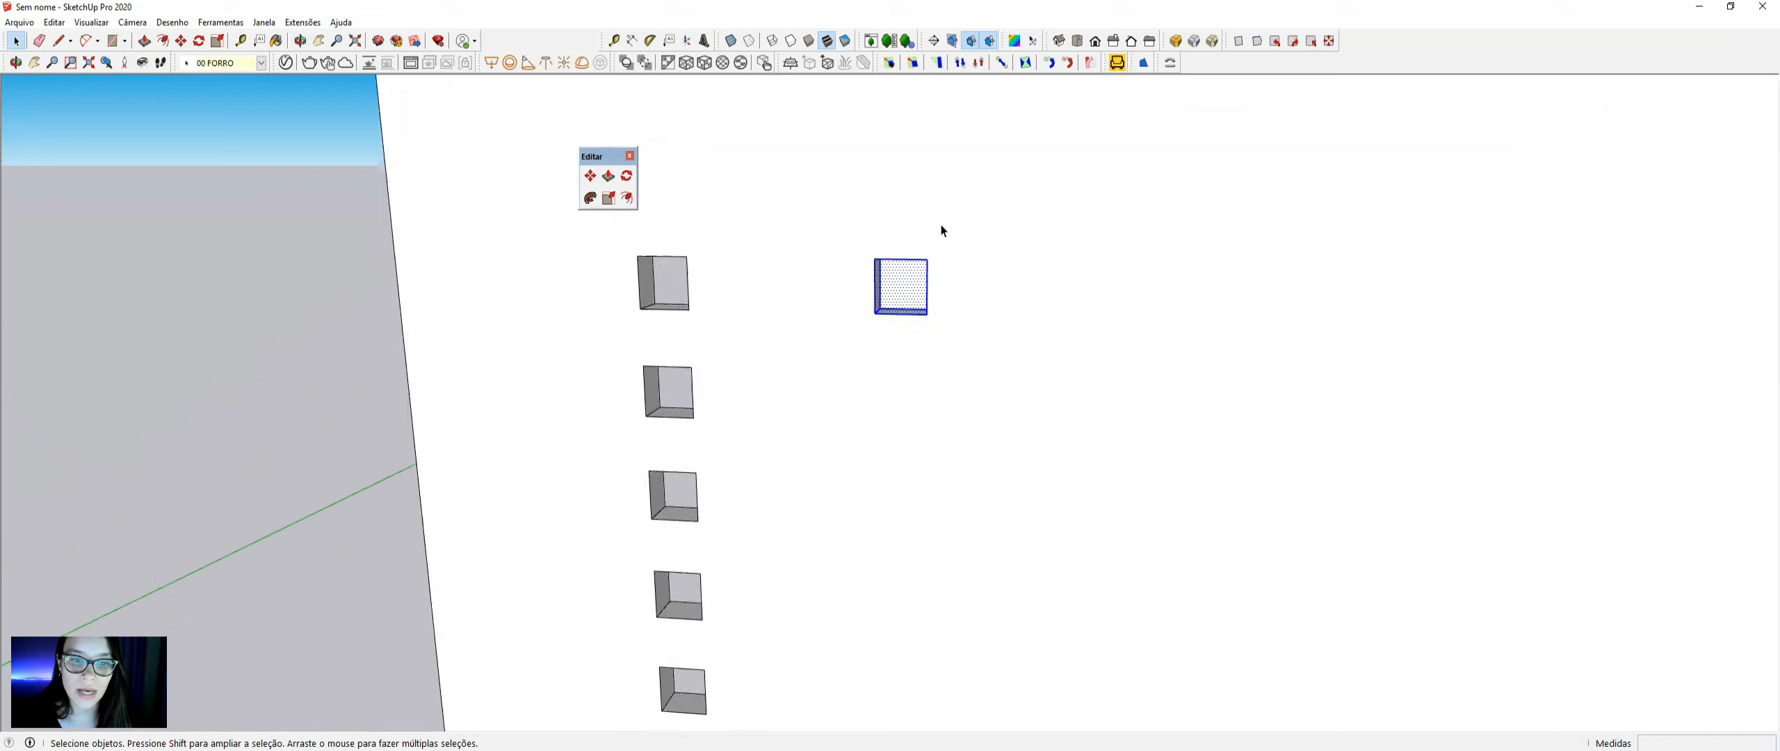
middle_click_drag(935, 277, 1050, 306)
middle_click_drag(898, 339, 874, 273)
scroll(872, 273, "down", 3)
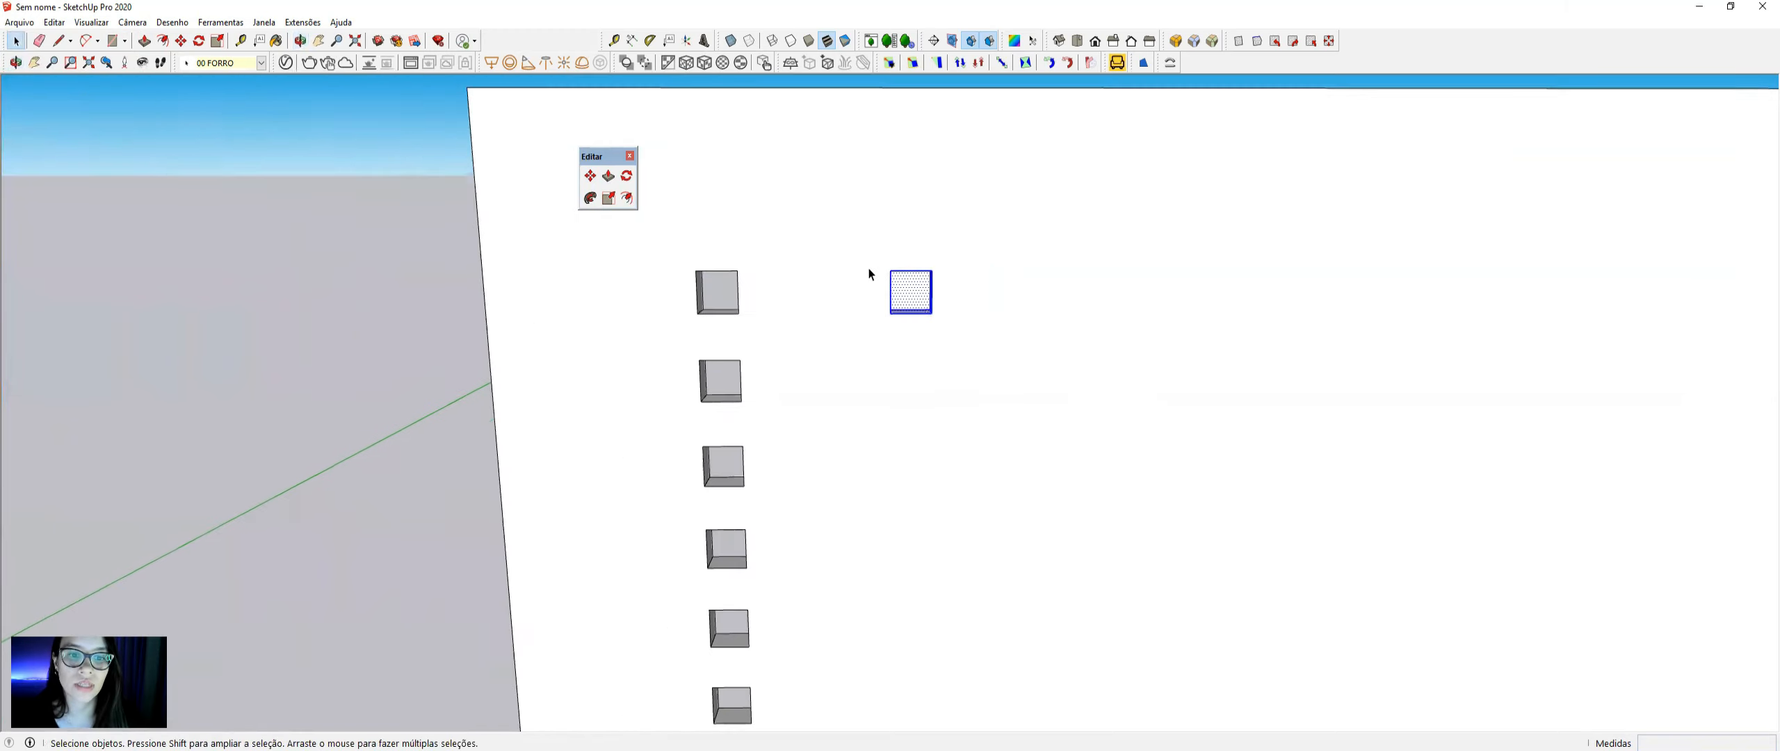
key("m")
key("ctrl")
left_click(891, 269)
left_click(1020, 269)
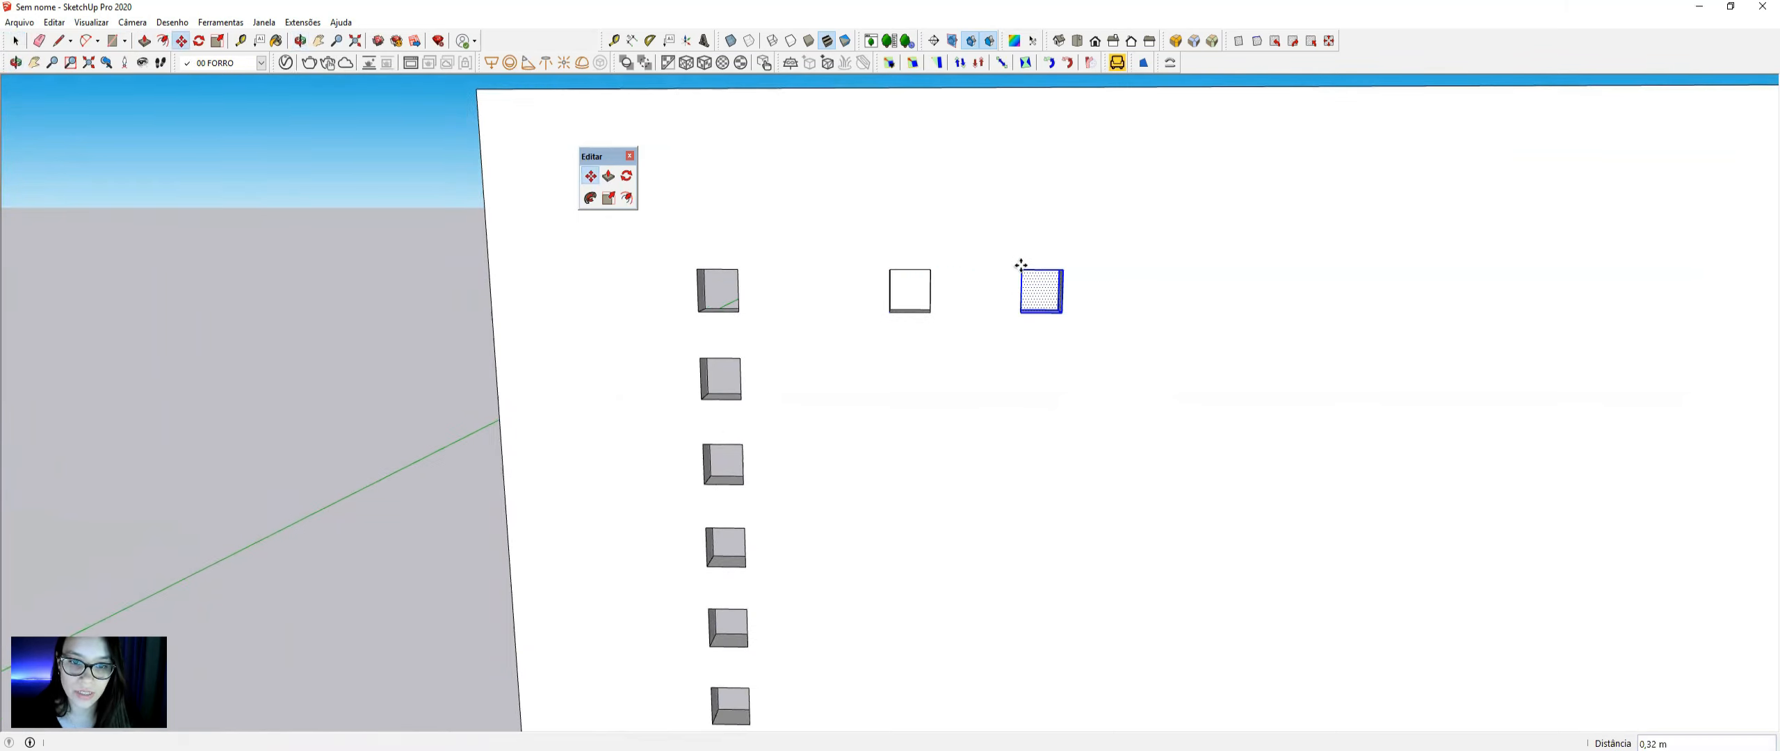
key("space")
- Copy the square recess again to place a third one farther along the top row, and clear the selection
middle_click_drag(1156, 251, 1021, 321)
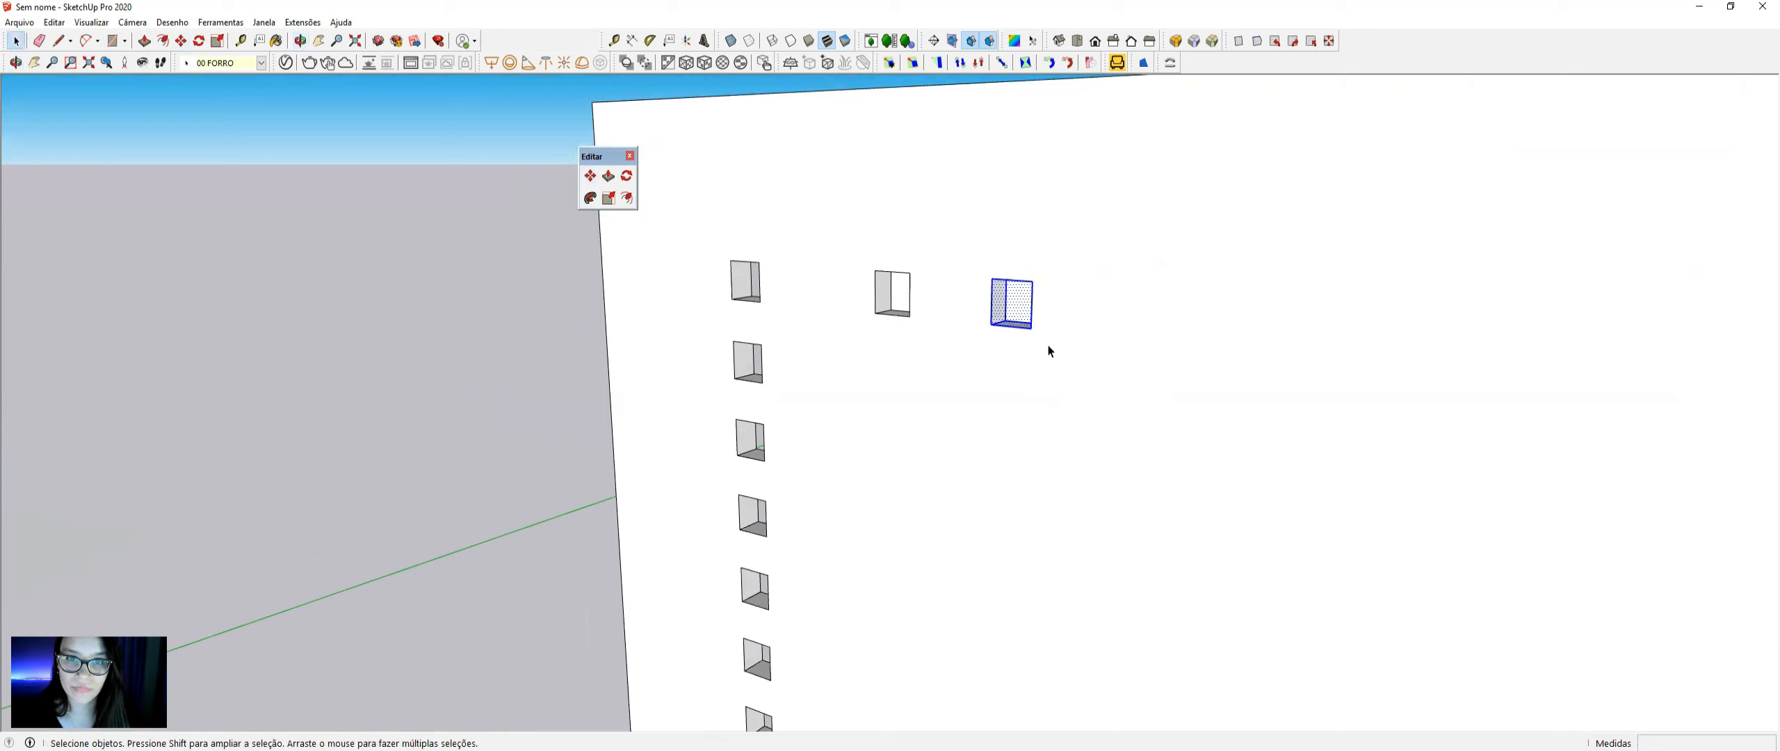
middle_click_drag(1053, 366, 1130, 290)
key("m")
key("ctrl")
left_click(1028, 285)
left_click(1131, 288)
middle_click_drag(1133, 291, 967, 268)
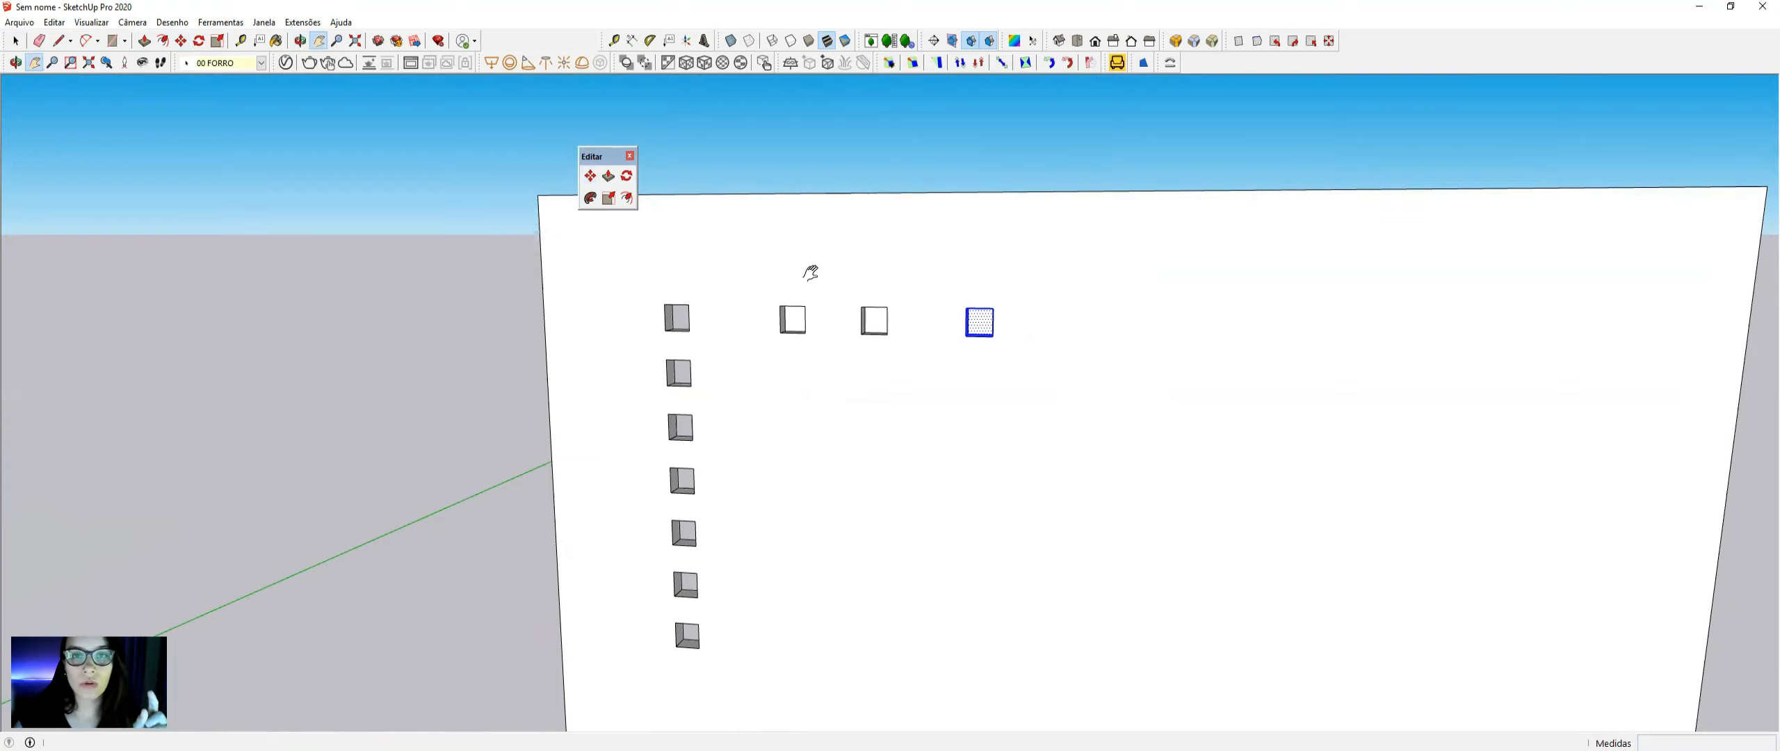
middle_click_drag(811, 273, 843, 258)
key("space")
left_click(897, 386)
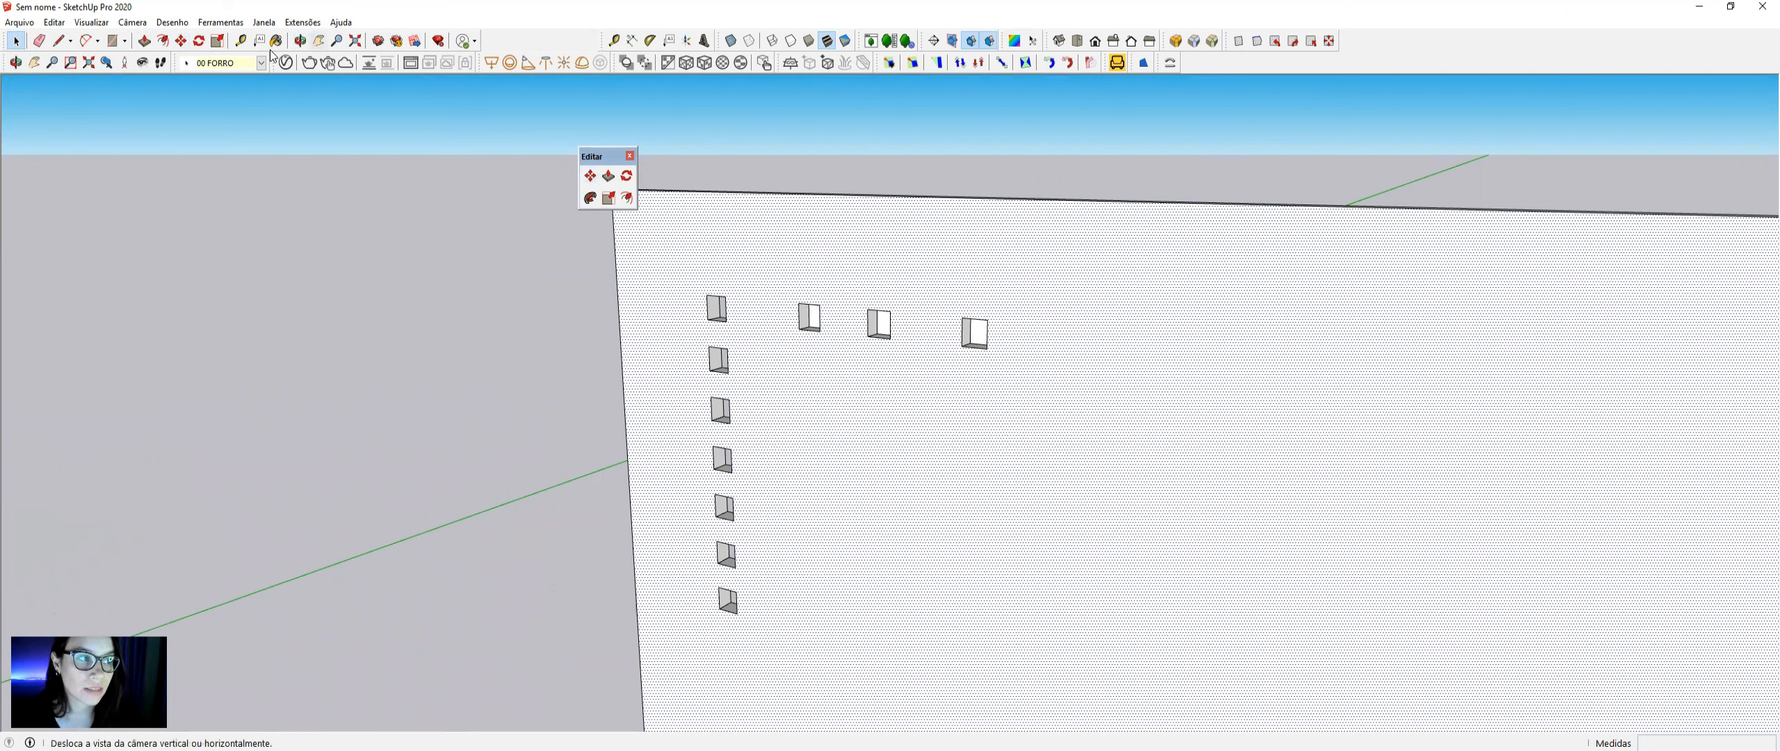
- Draw a small circle on the panel below the third square recess
left_click(125, 41)
left_click(139, 95)
middle_click_drag(774, 183, 966, 350)
left_click(972, 389)
left_click(979, 384)
- Push the circle into the panel to match the depth of the square recess above it
scroll(970, 392, "up", 3)
middle_click_drag(965, 390, 967, 394)
key("p")
left_click(966, 394)
left_click(958, 255)
key("space")
- Copy the circular recess straight down to place a second one beneath it
left_click_drag(921, 332, 1042, 457)
middle_click_drag(997, 409, 1000, 408)
key("m")
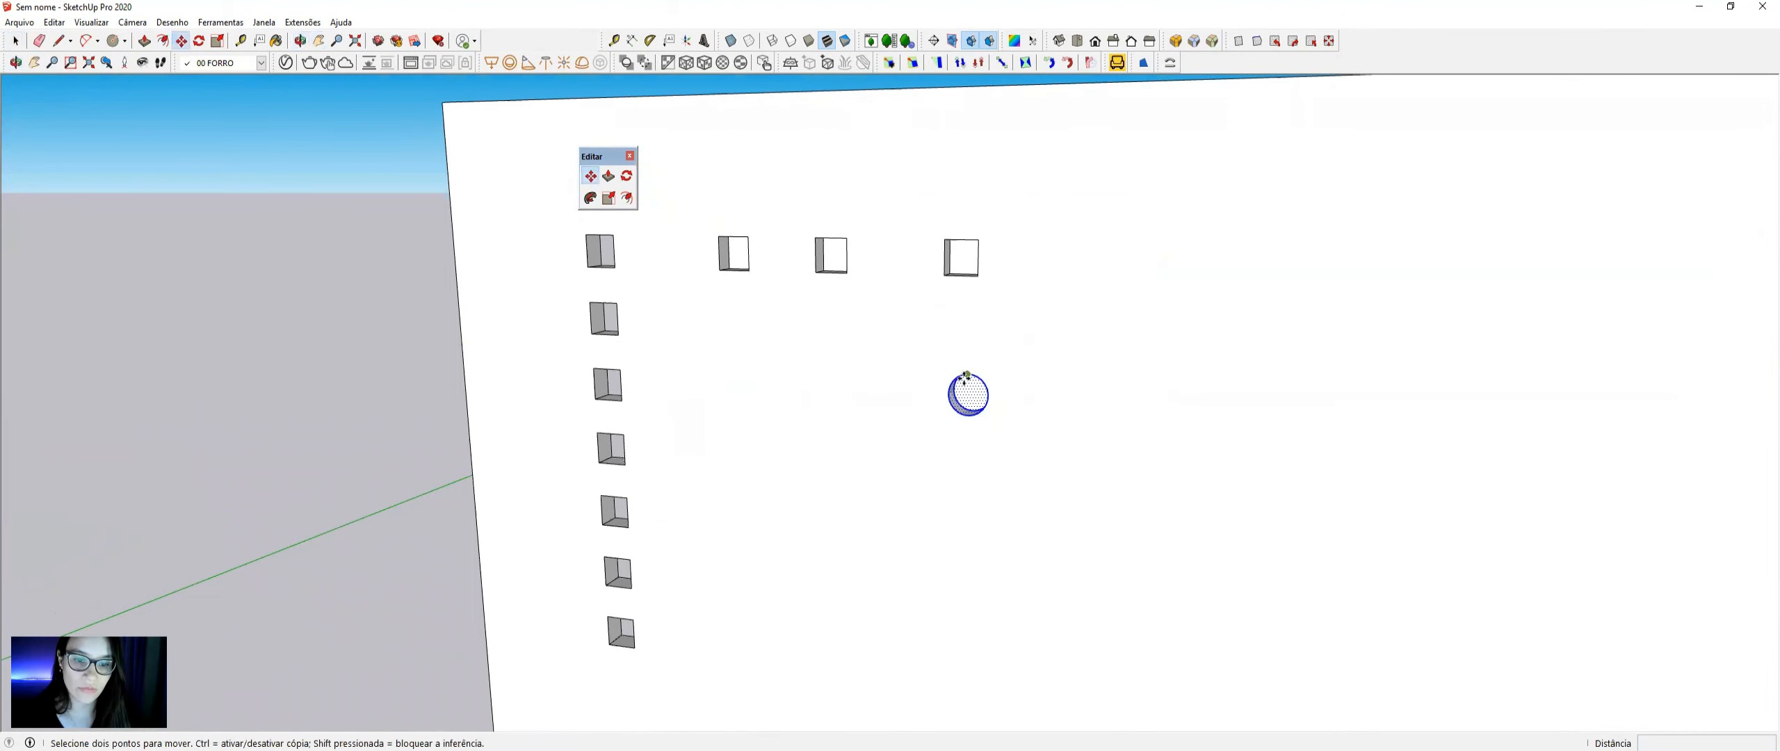
key("ctrl")
left_click(967, 375)
left_click(966, 456)
middle_click_drag(967, 437, 1001, 490)
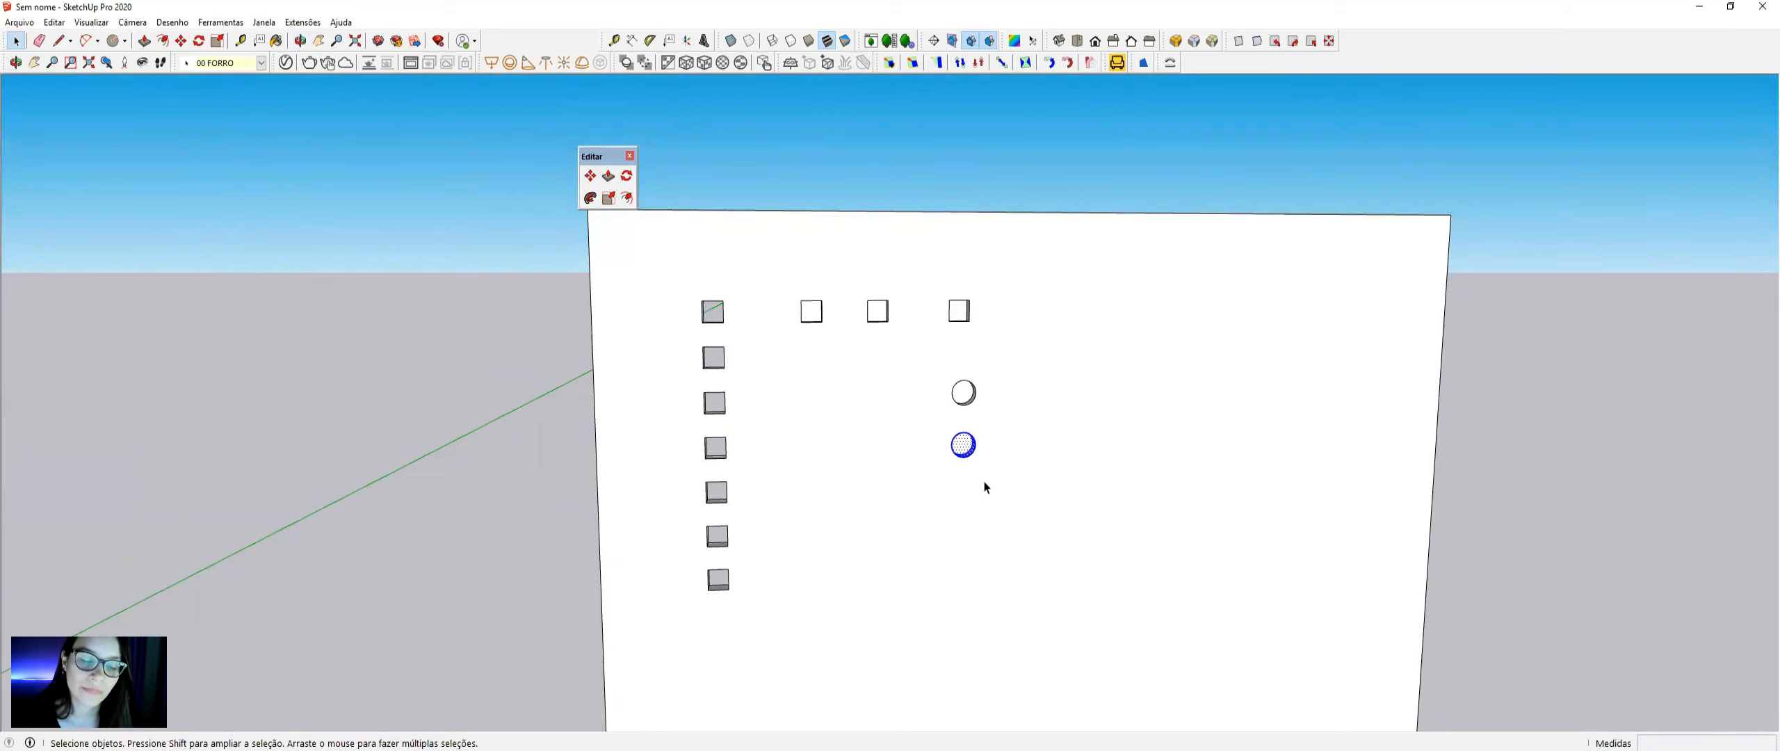
middle_click_drag(787, 421, 914, 322)
scroll(932, 332, "up", 2)
scroll(974, 324, "up", 2)
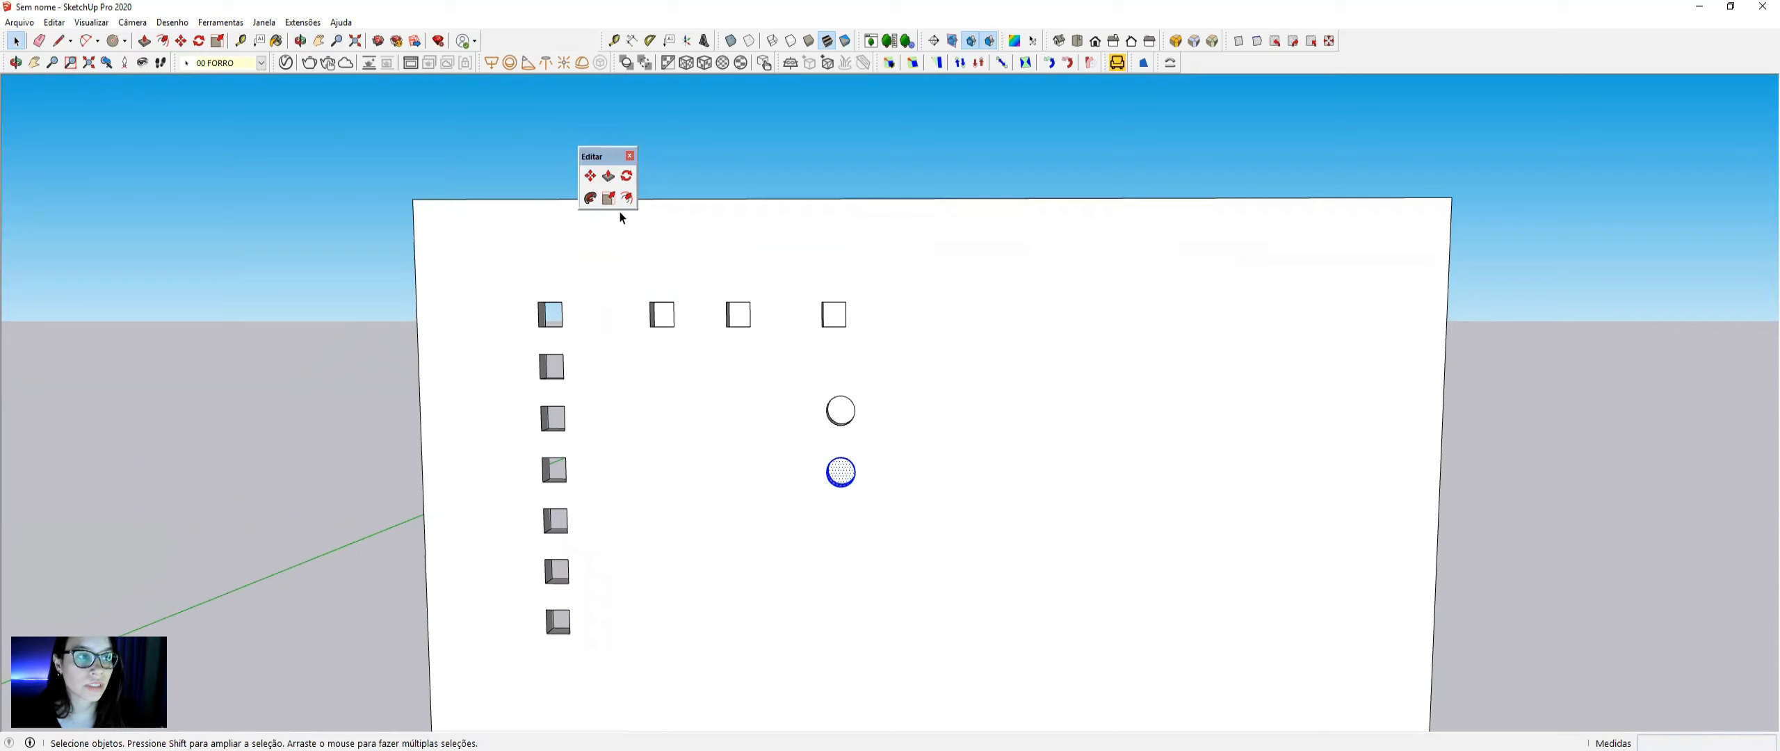
key("r")
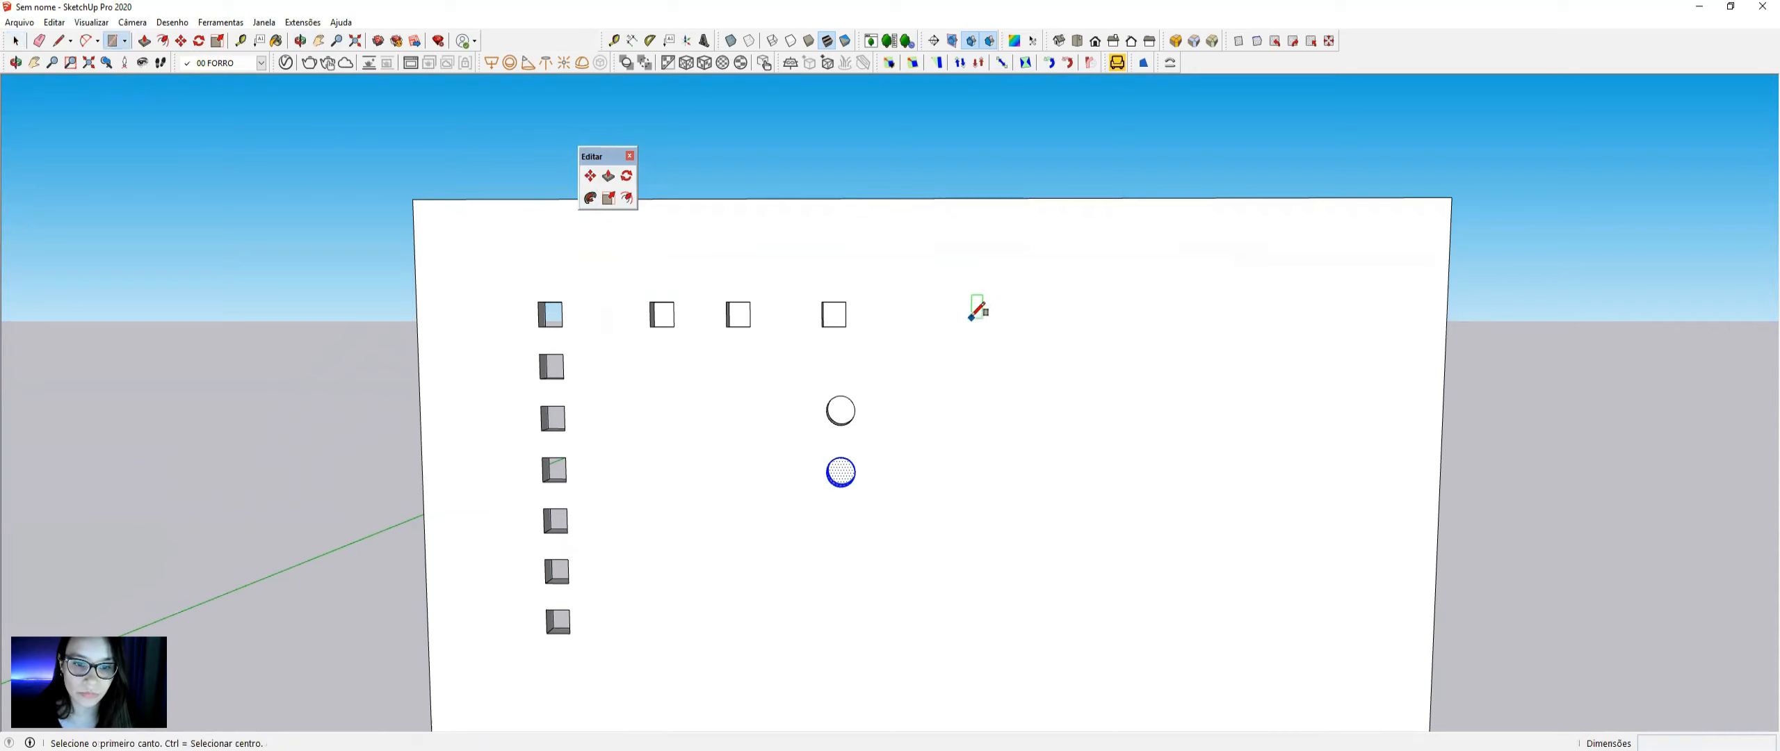
left_click(974, 307)
key("space")
- Draw a circle with a radius of about 0.06 m on the blank area beyond the recesses
left_click(124, 41)
left_click(160, 96)
left_click(997, 355)
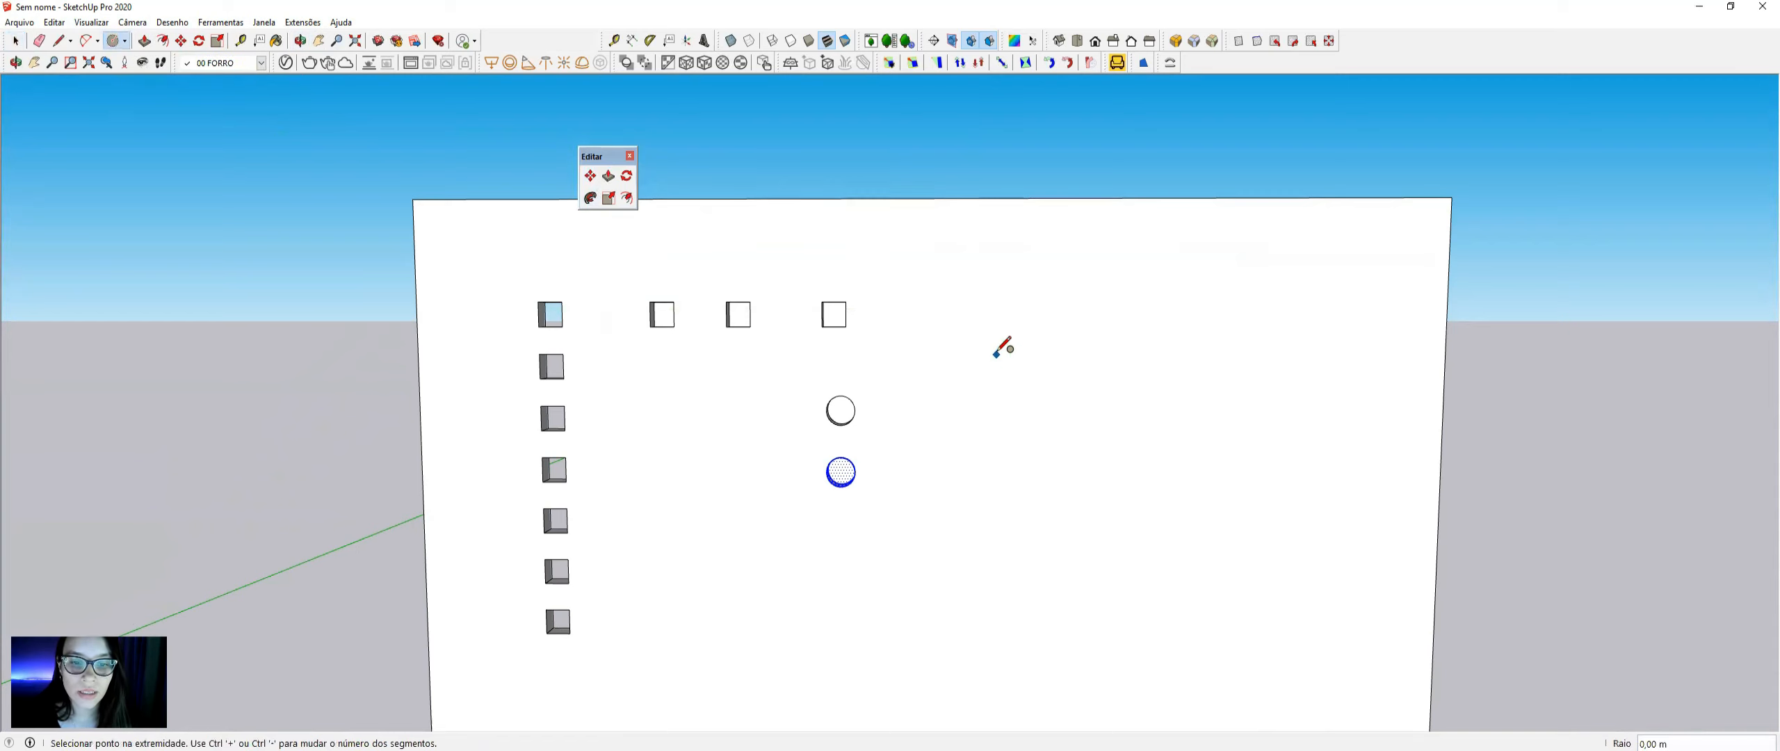
left_click(999, 334)
key("space")
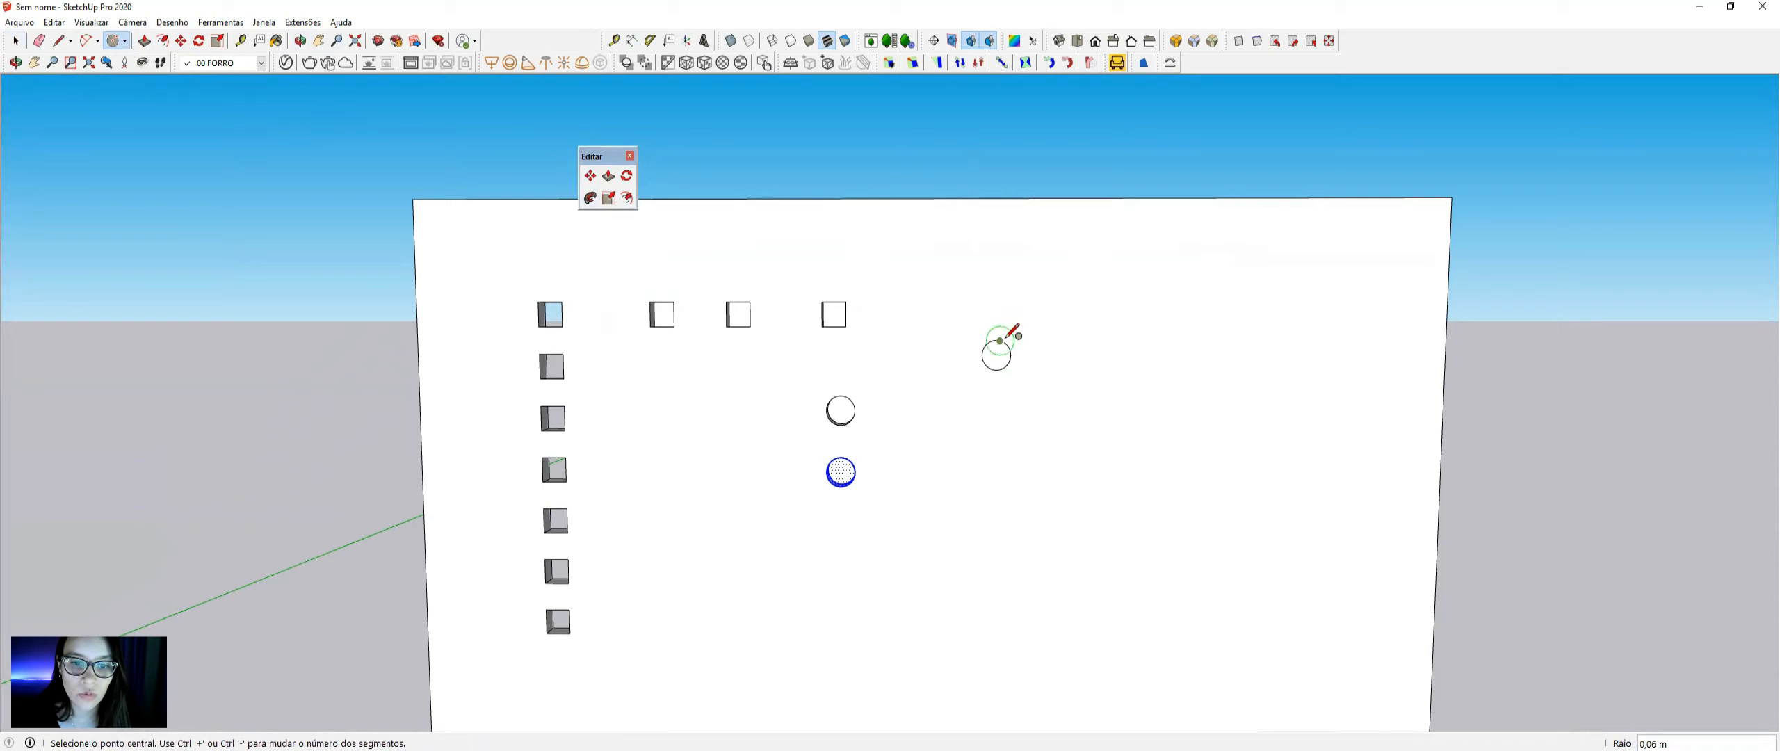
- Offset the new circle outward by about 0.02 m to form a ring around it
scroll(991, 351, "up", 3)
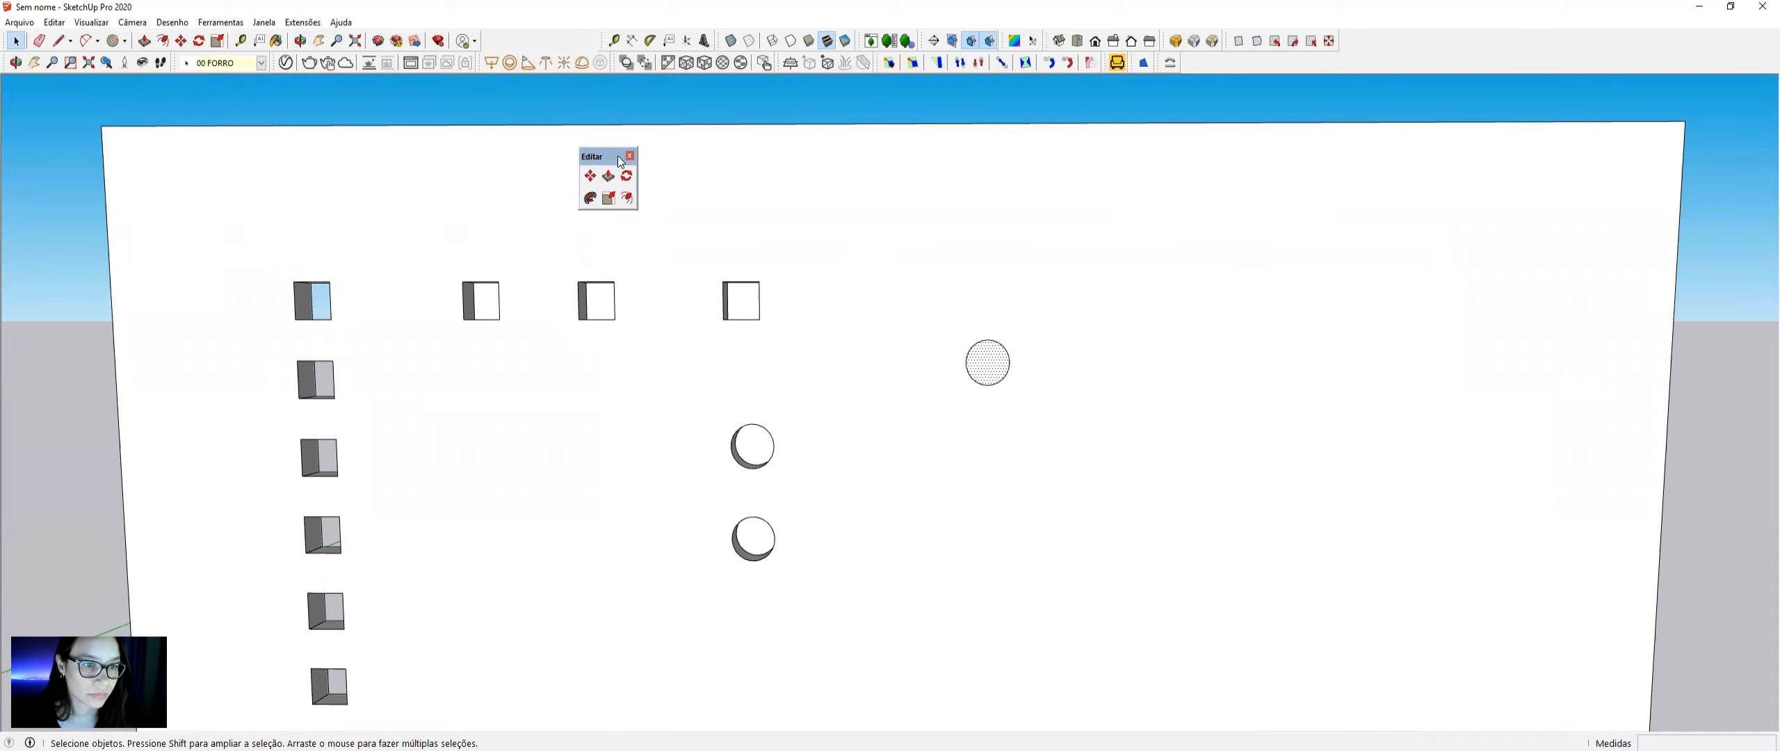
left_click(625, 199)
left_click(992, 340)
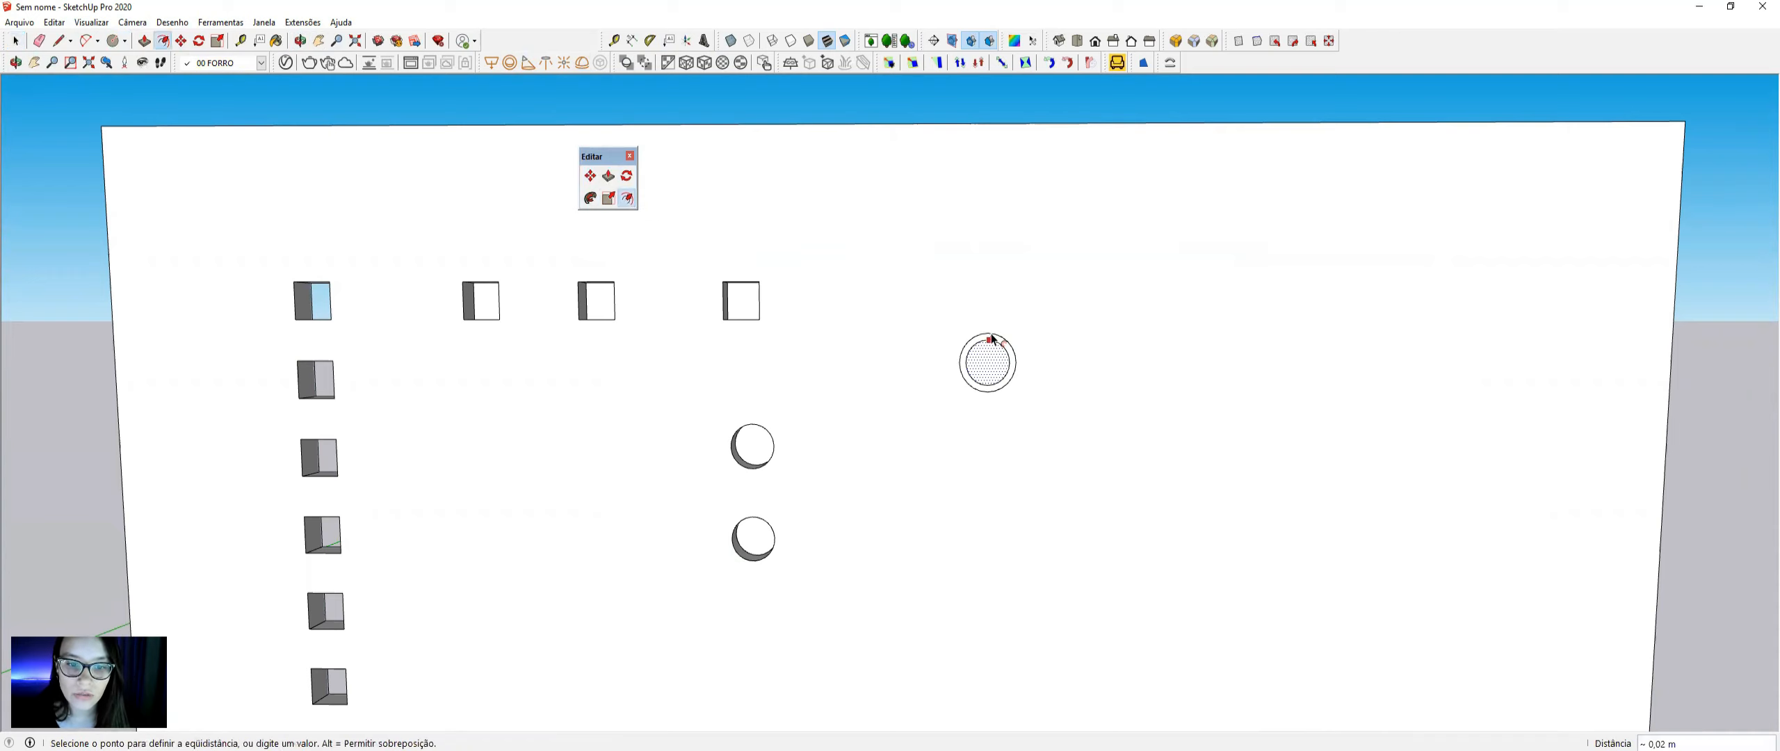
left_click(992, 340)
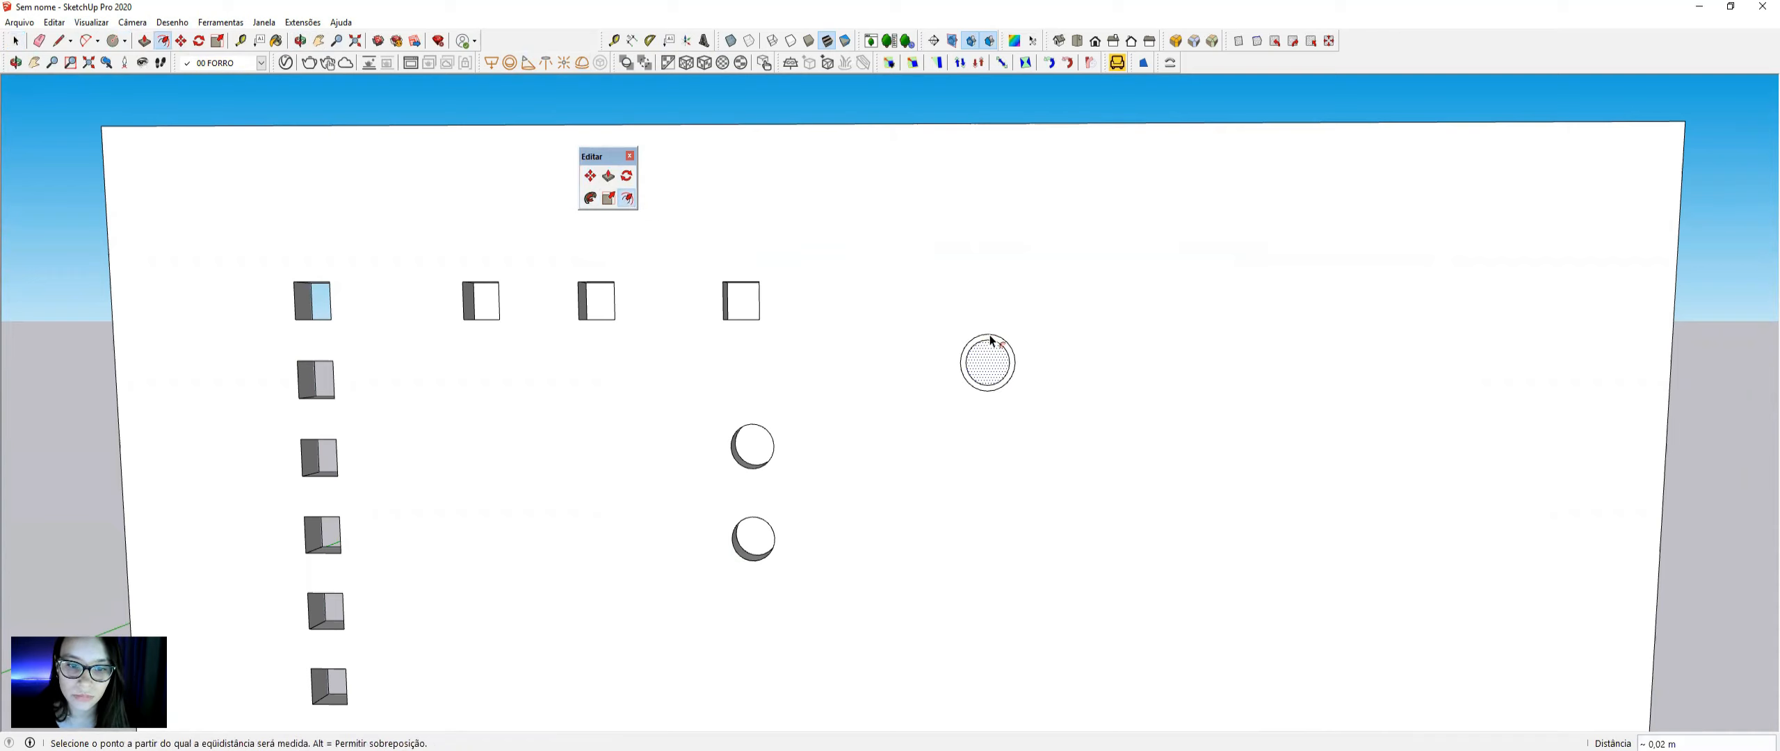
key("space")
- Pull the ring face 0.01 m out from the panel to make a raised rim
scroll(995, 351, "up", 3)
mouse_move(1004, 355)
middle_mouse_down()
mouse_move(993, 394)
mouse_move(974, 397)
mouse_move(1001, 342)
middle_mouse_up()
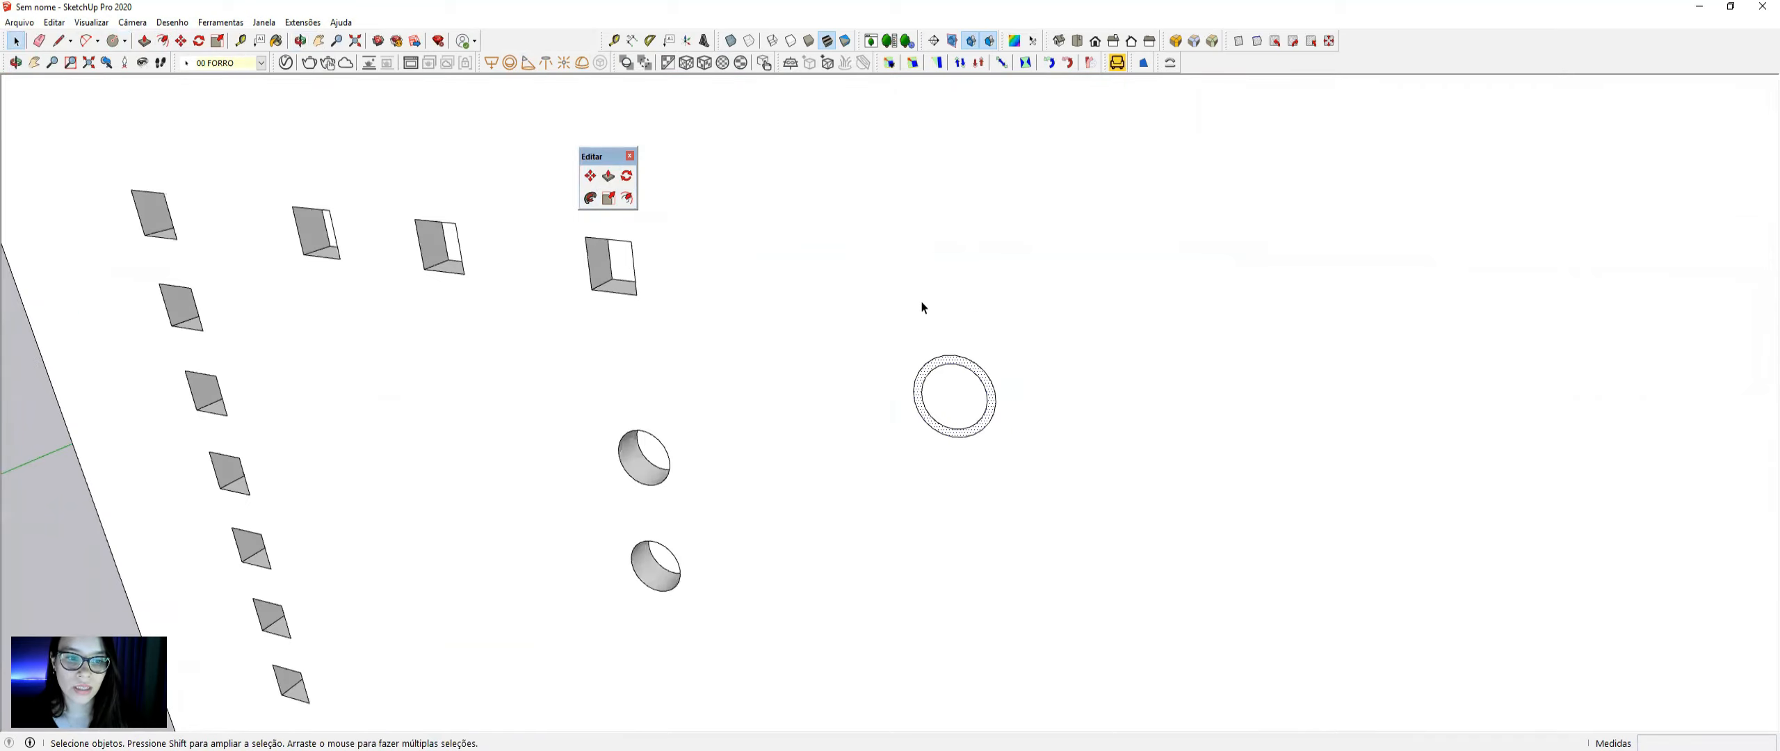
scroll(954, 357, "down", 3)
key("p")
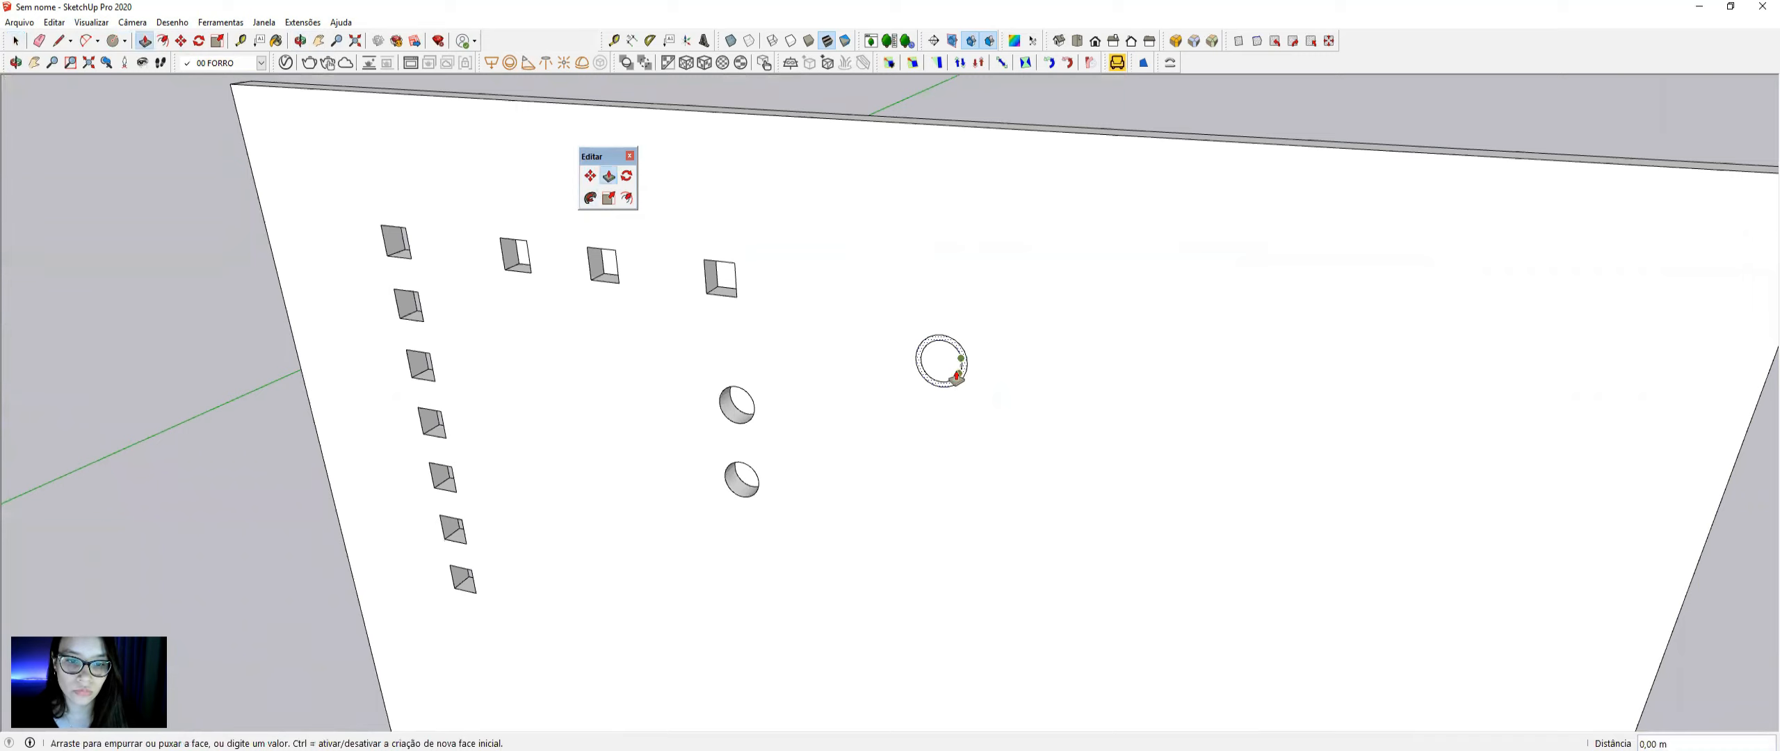
left_click(958, 378)
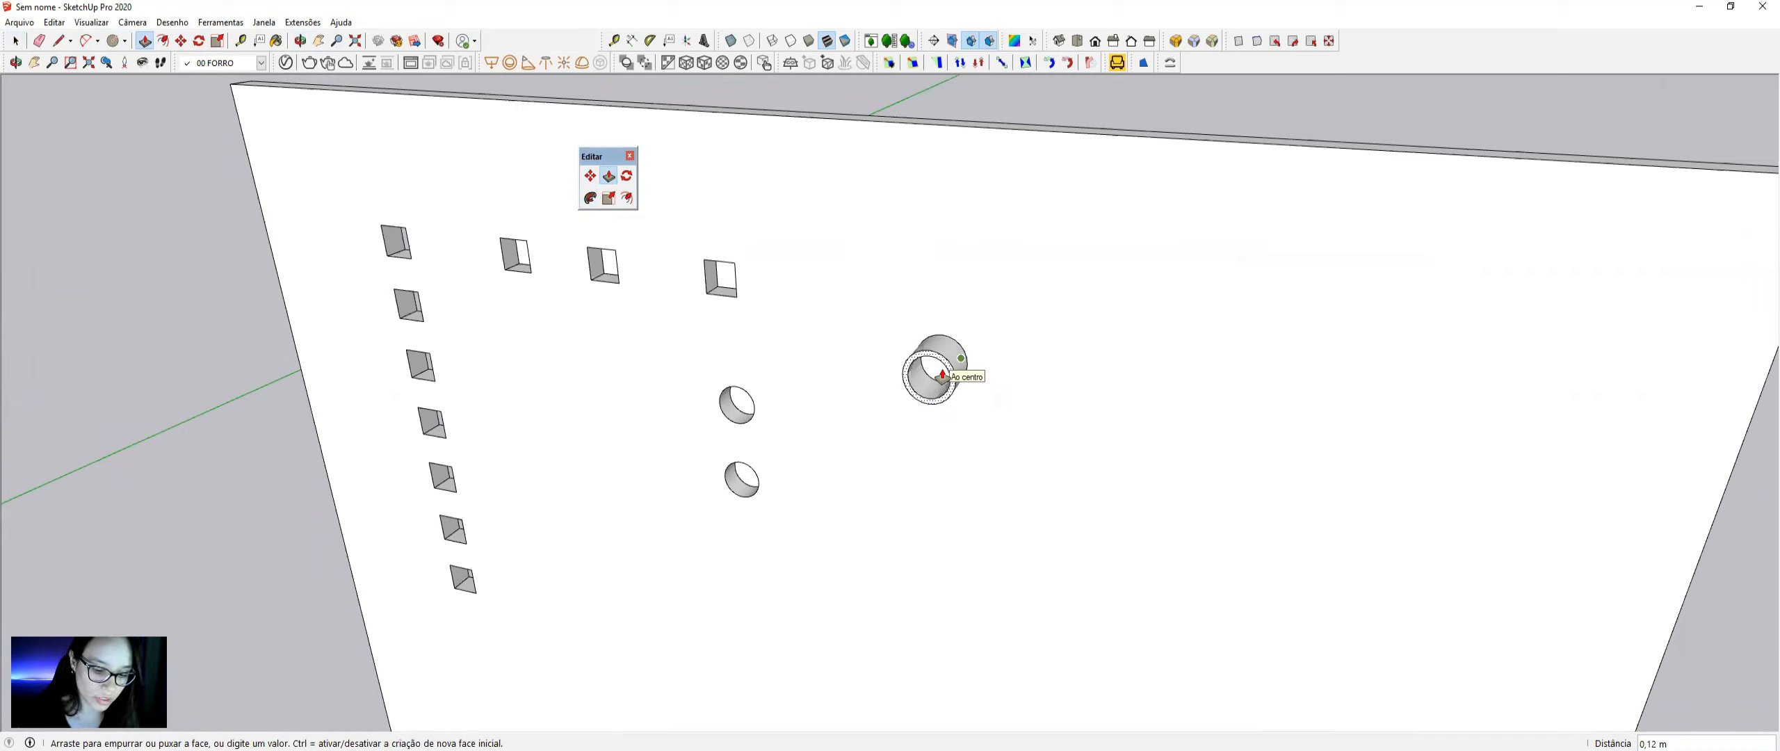
type(",01")
key("Return")
key("space")
- Push the circular face inside the raised rim about 0.04 m into the panel
scroll(940, 376, "up", 3)
left_click(931, 388)
key("p")
left_click(925, 385)
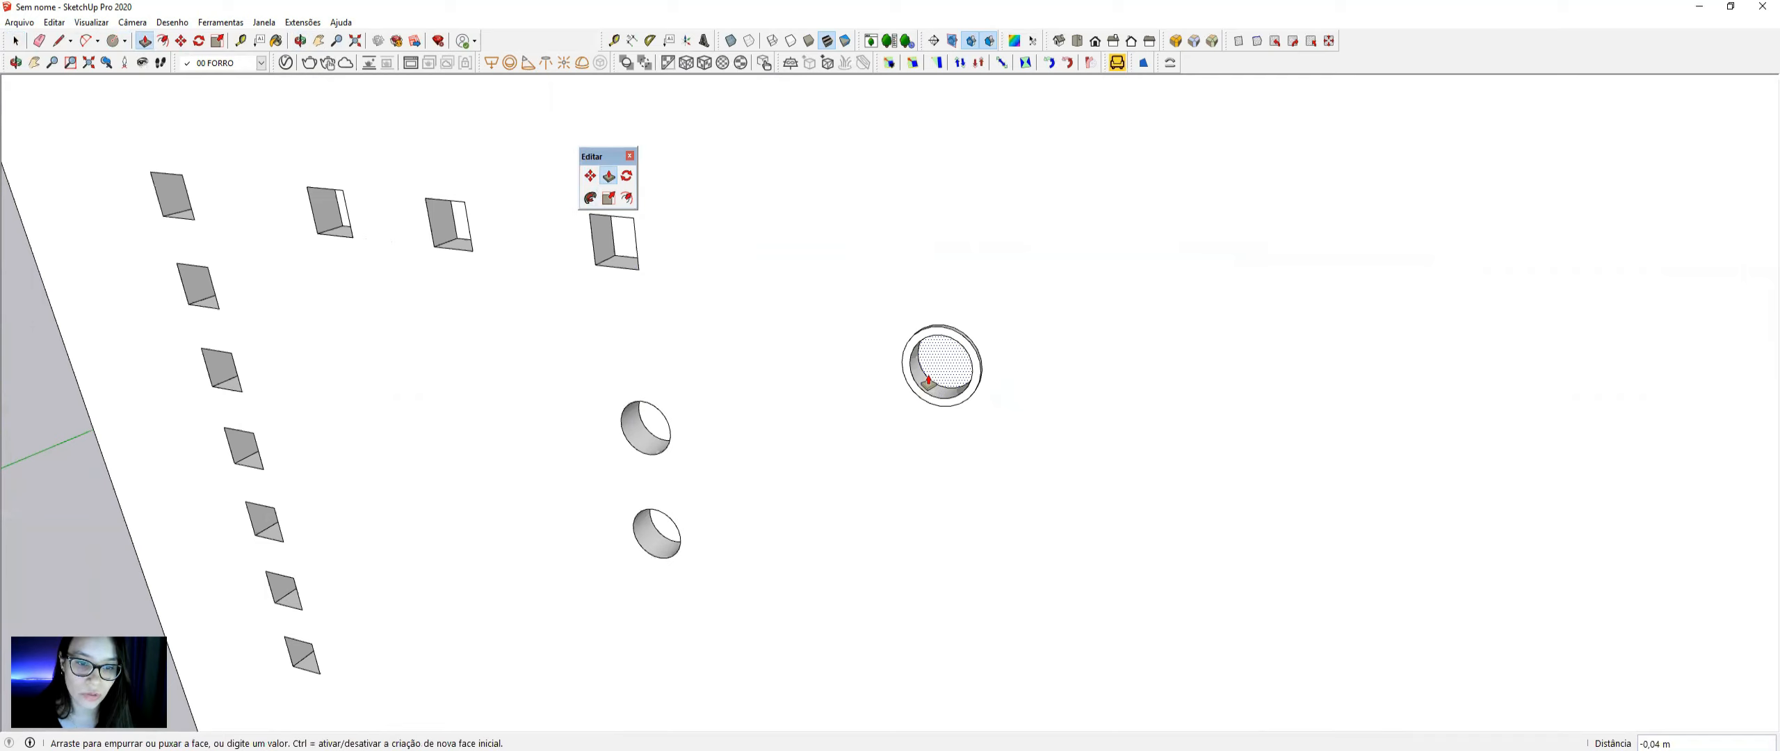
left_click(931, 382)
key("space")
scroll(929, 379, "down", 3)
middle_click_drag(906, 365, 1008, 211)
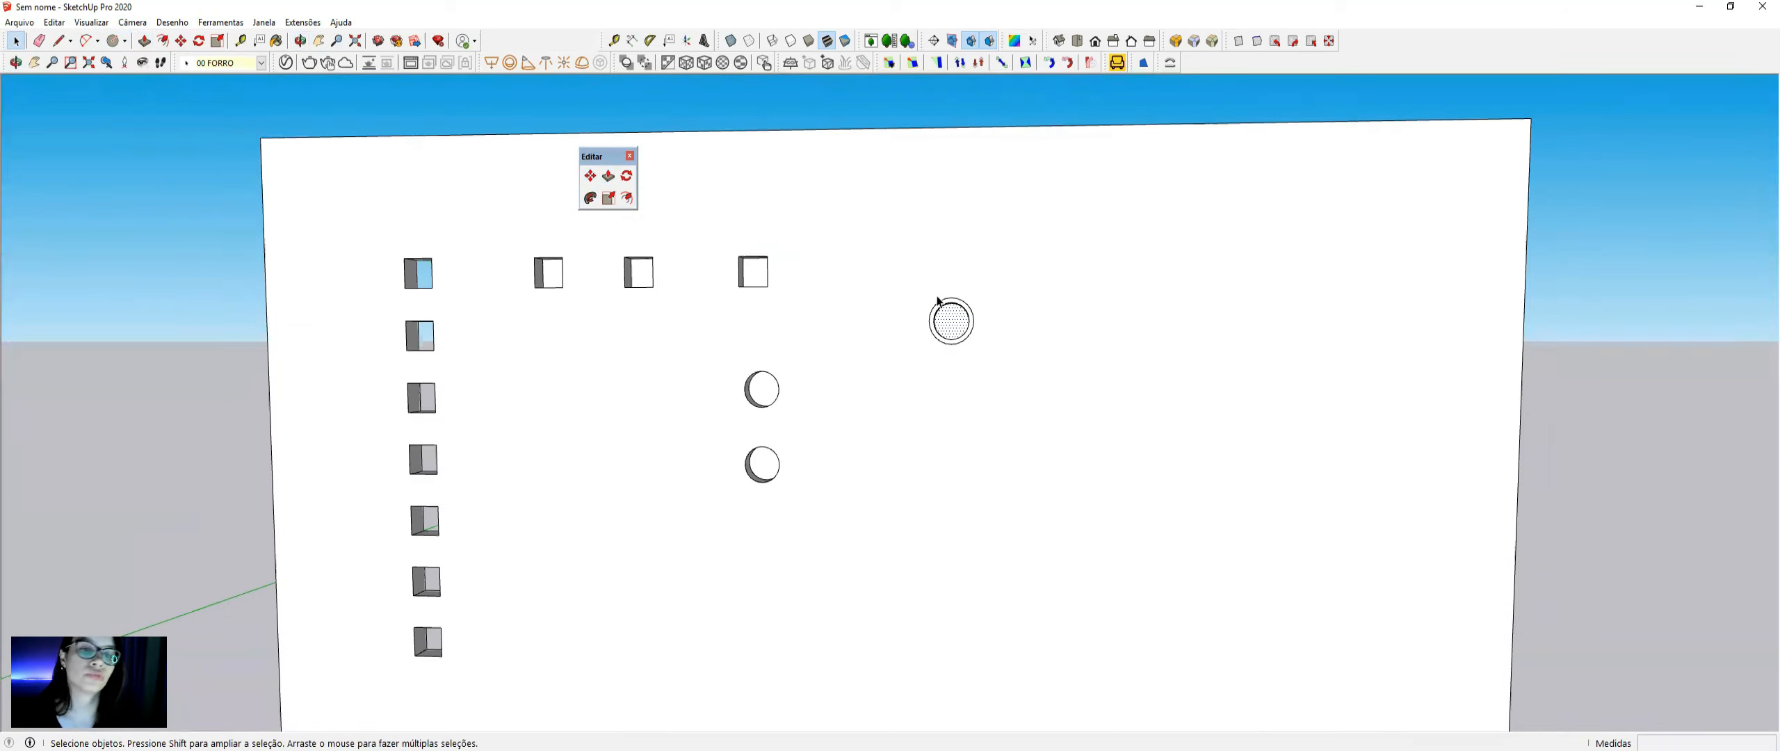
- Copy the rimmed round recess with Move to a spot right beside the original on the panel
middle_click_drag(947, 370, 925, 258)
left_click_drag(882, 243, 1016, 385)
key("m")
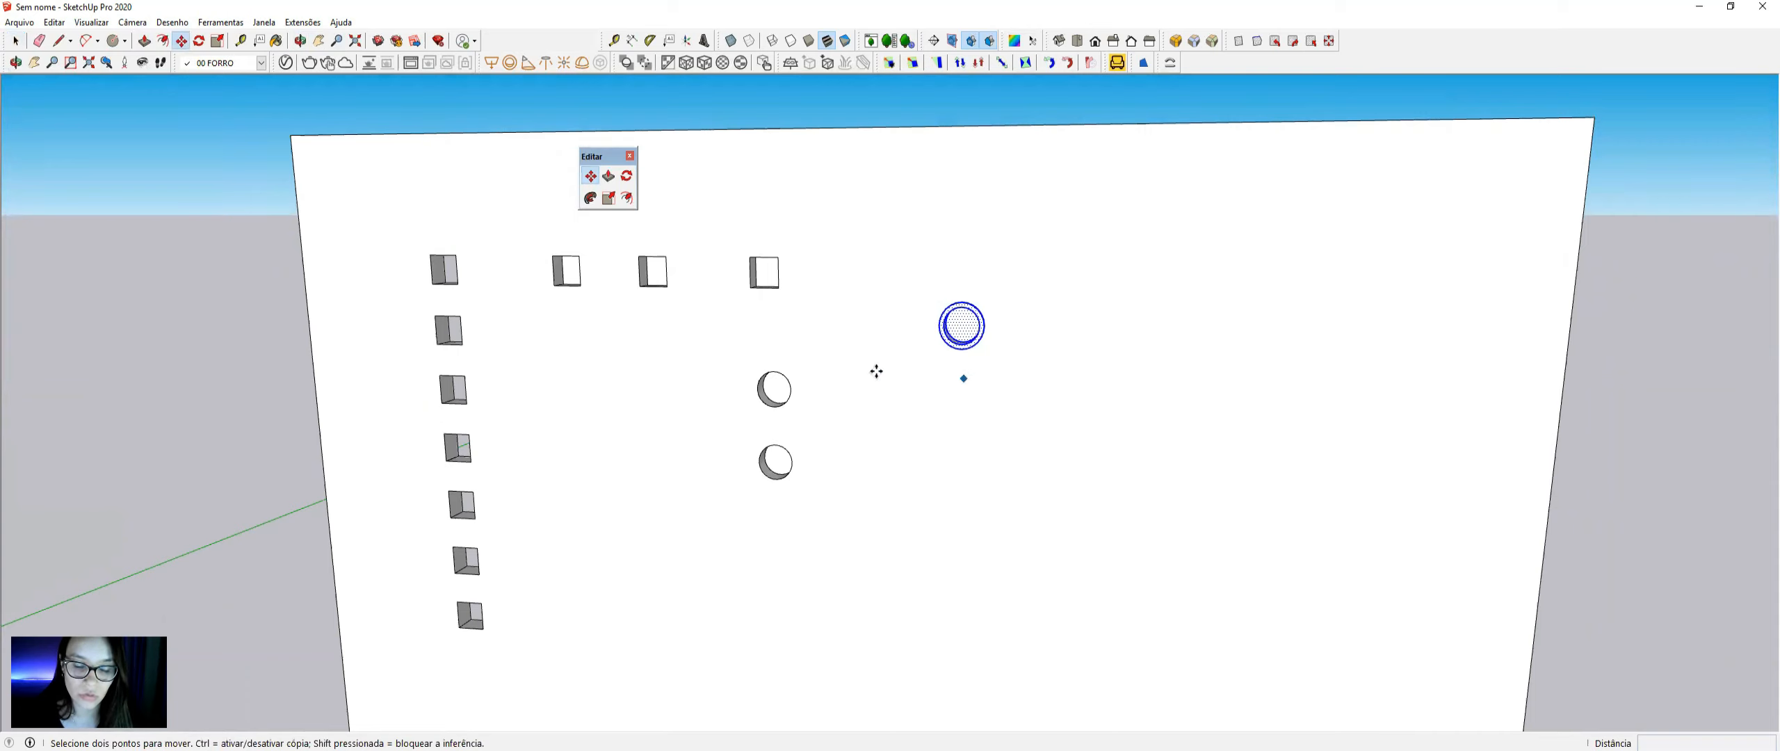
left_click(932, 325)
key("ctrl")
left_click(1029, 325)
middle_click_drag(1033, 310, 972, 335)
key("space")
left_click(1189, 148)
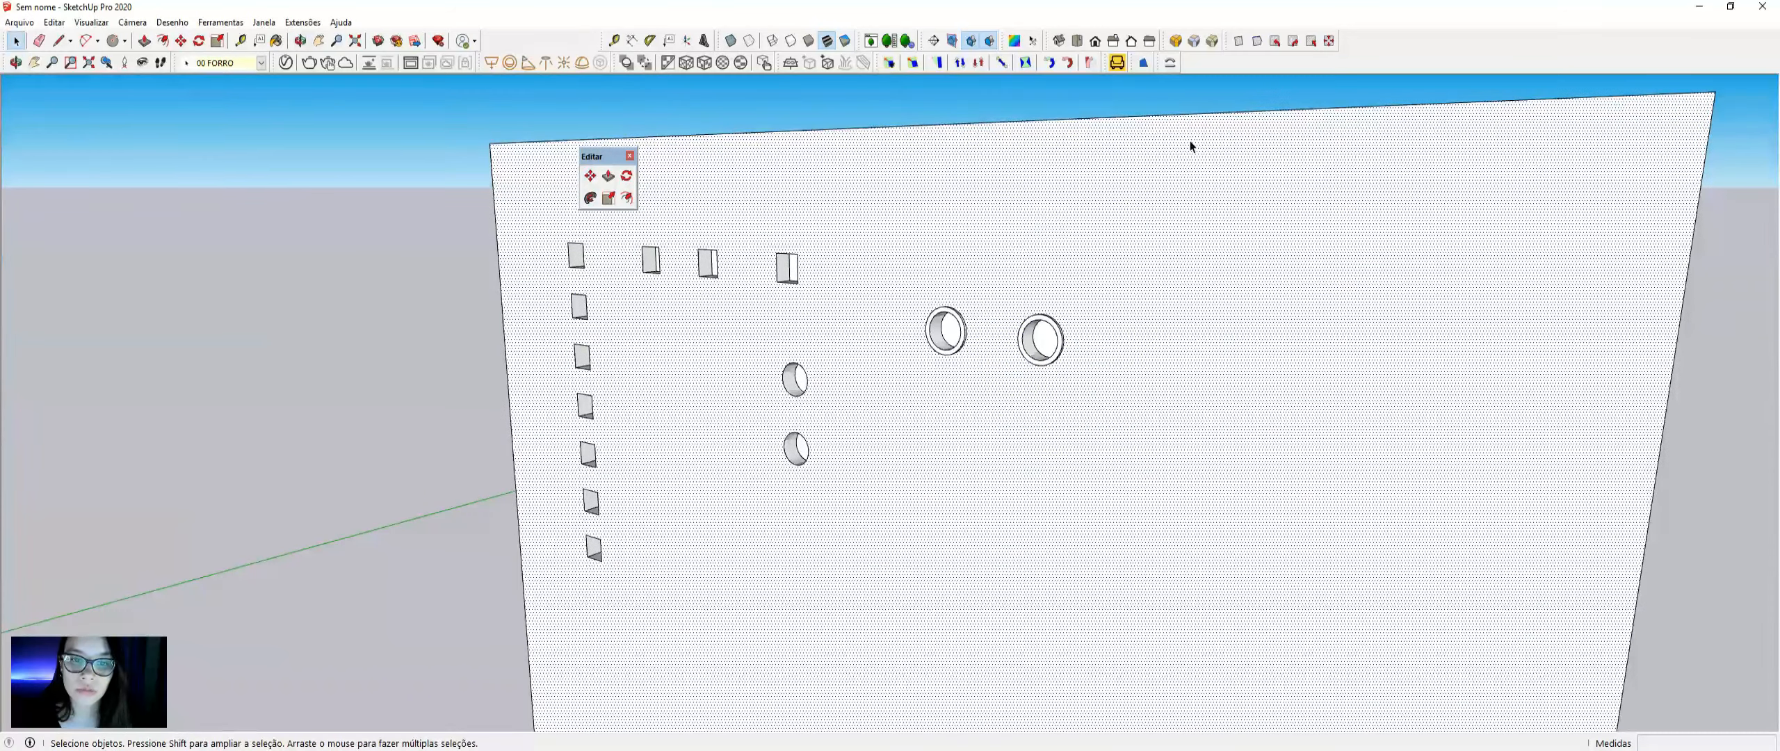
middle_click_drag(1191, 146, 884, 335)
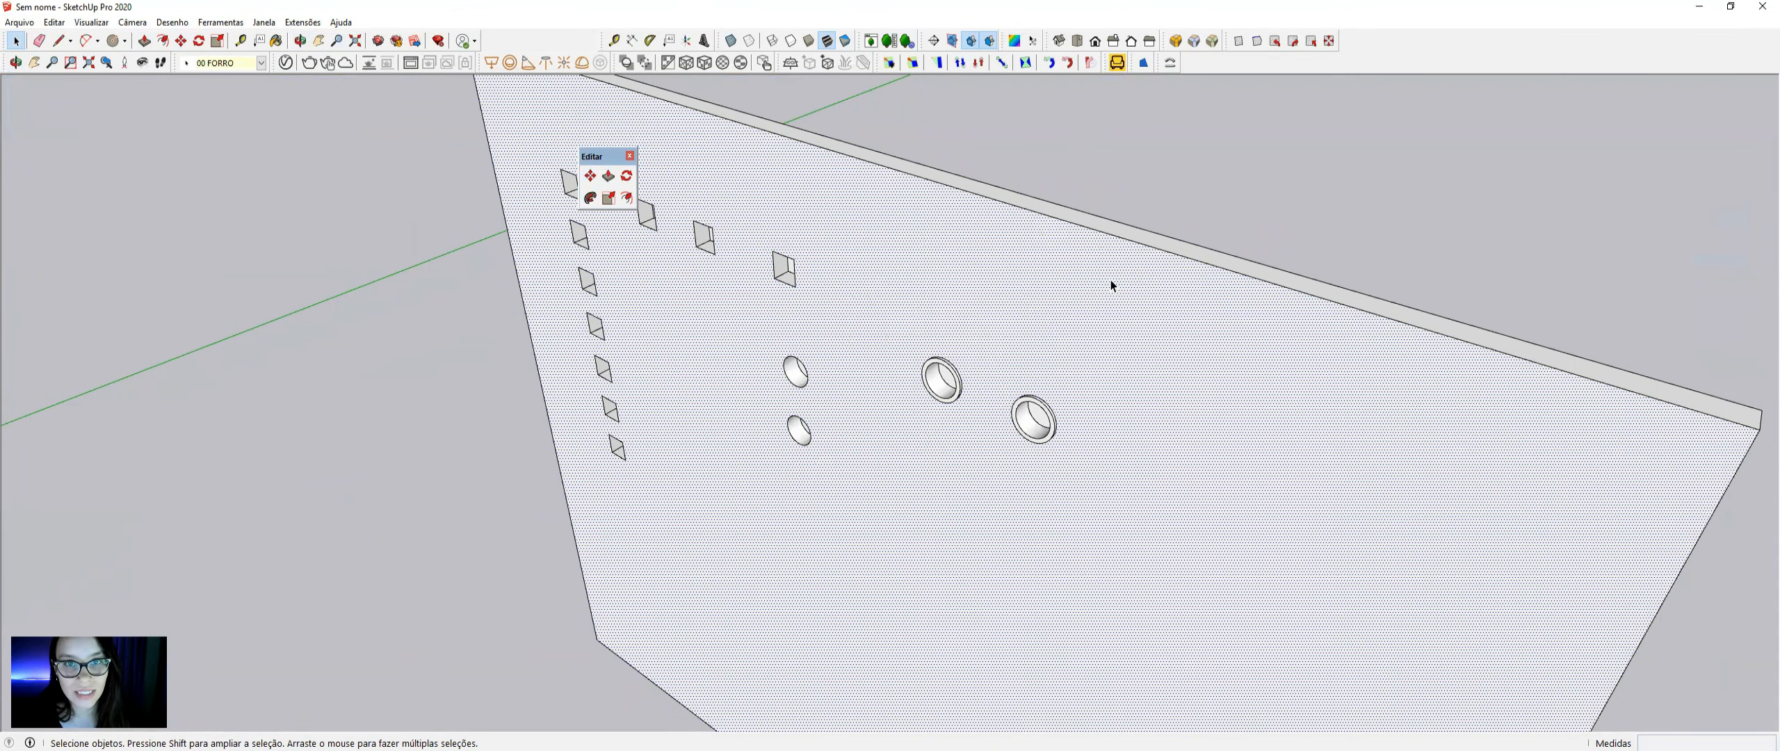
triple_click(1083, 249)
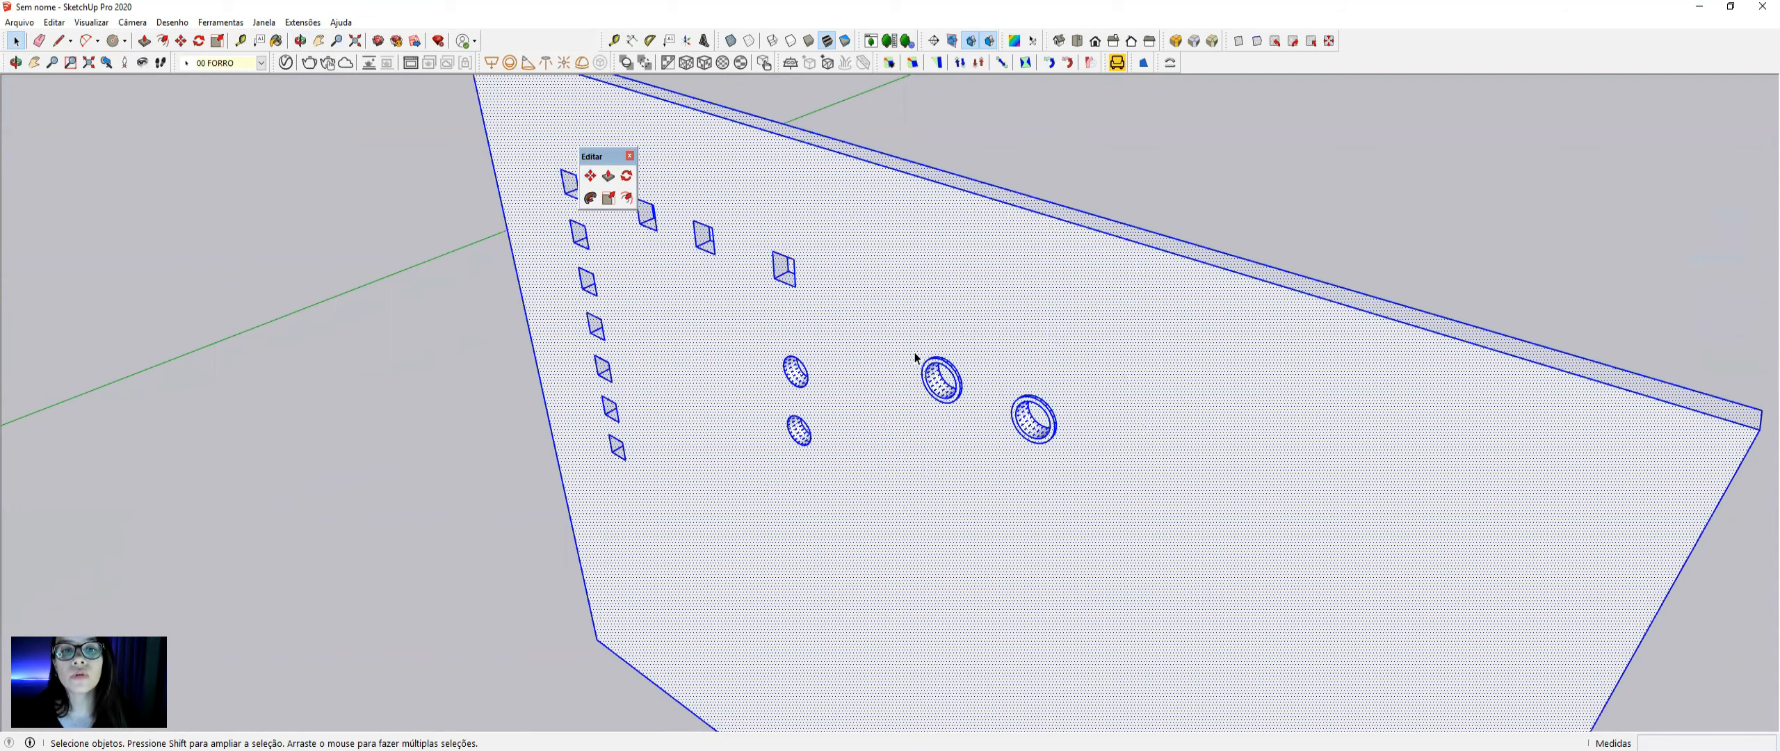
scroll(1015, 341, "down", 3)
left_click(1107, 211)
middle_click_drag(1107, 212, 1142, 263)
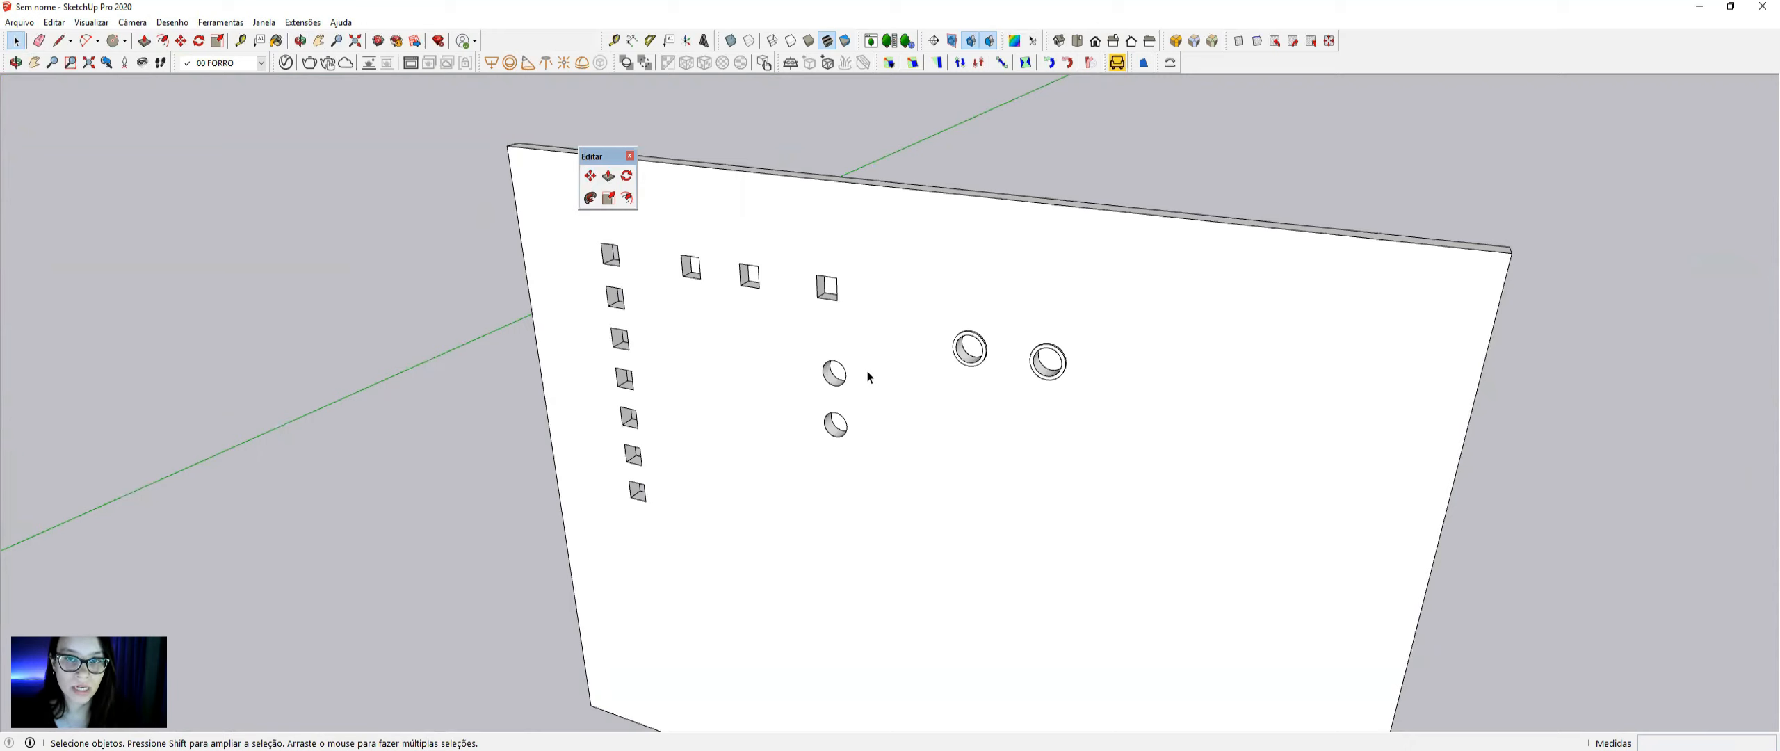
- Draw a rectangle of about 2.51 by 3.46 m flat on the ground beside the panel
middle_click_drag(868, 374, 1019, 501)
middle_click_drag(990, 383, 573, 399, "shift")
middle_click_drag(890, 465, 941, 480)
key("space")
key("r")
left_click(937, 313)
left_click(1164, 514)
key("space")
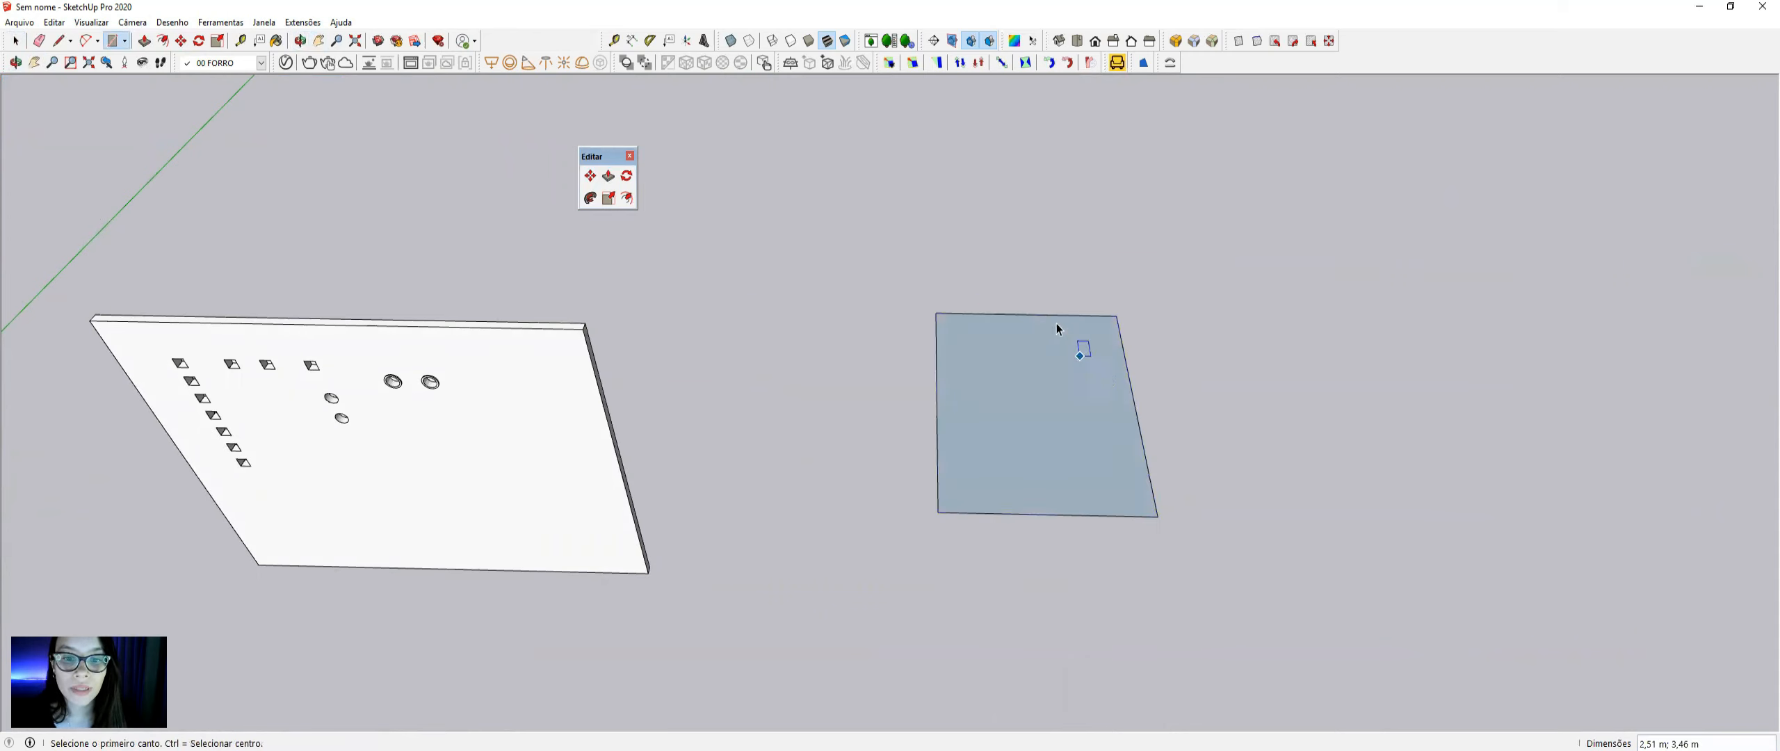
- Offset the ground rectangle's outline outward by 0.15 m to form a wall-thickness border
scroll(1110, 303, "up", 2)
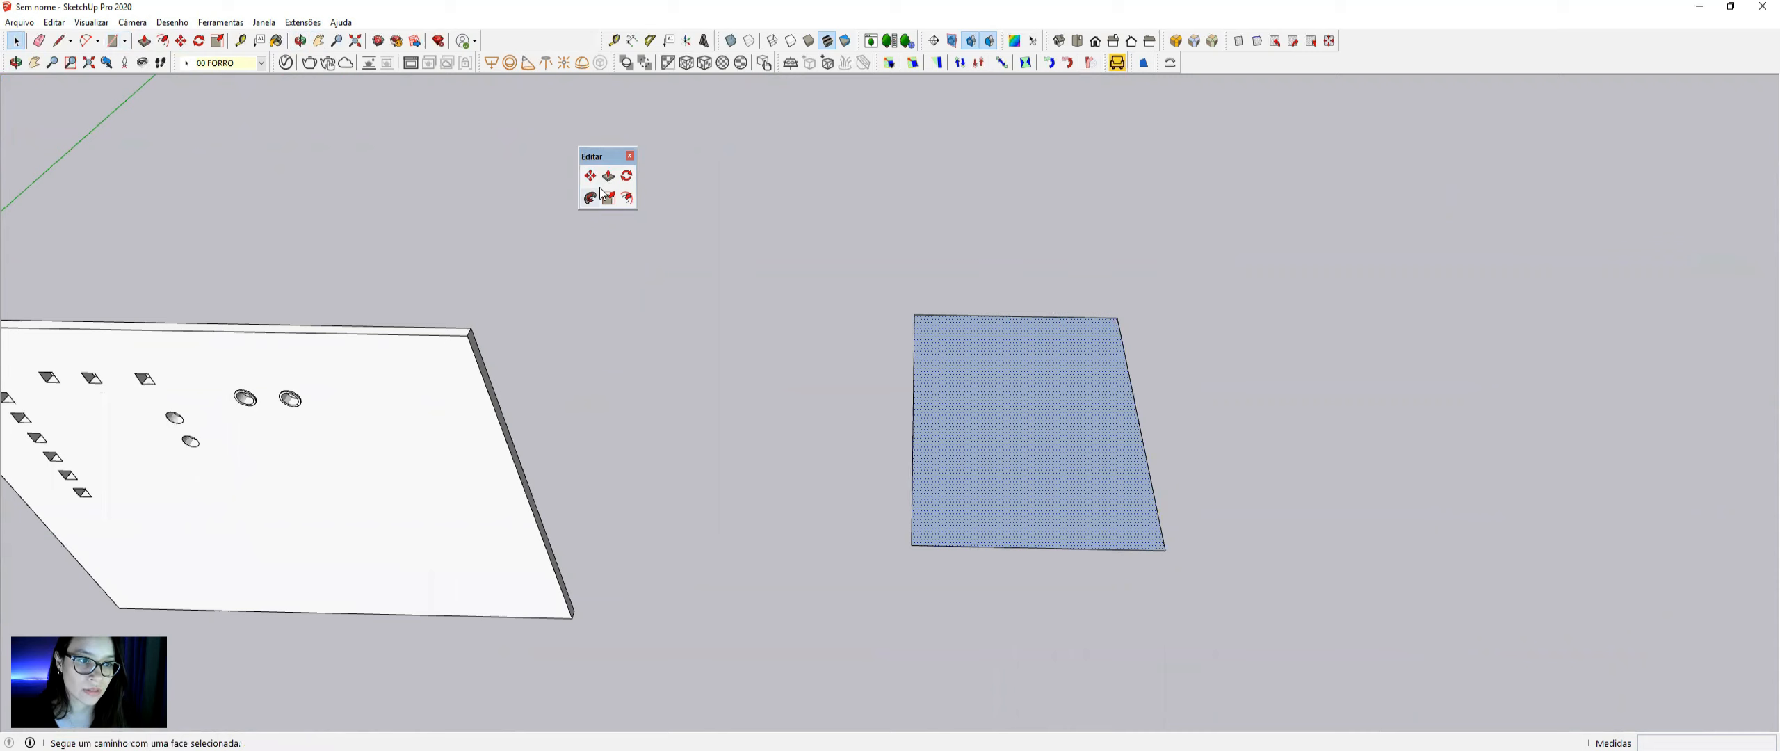
left_click(626, 198)
left_click(999, 321)
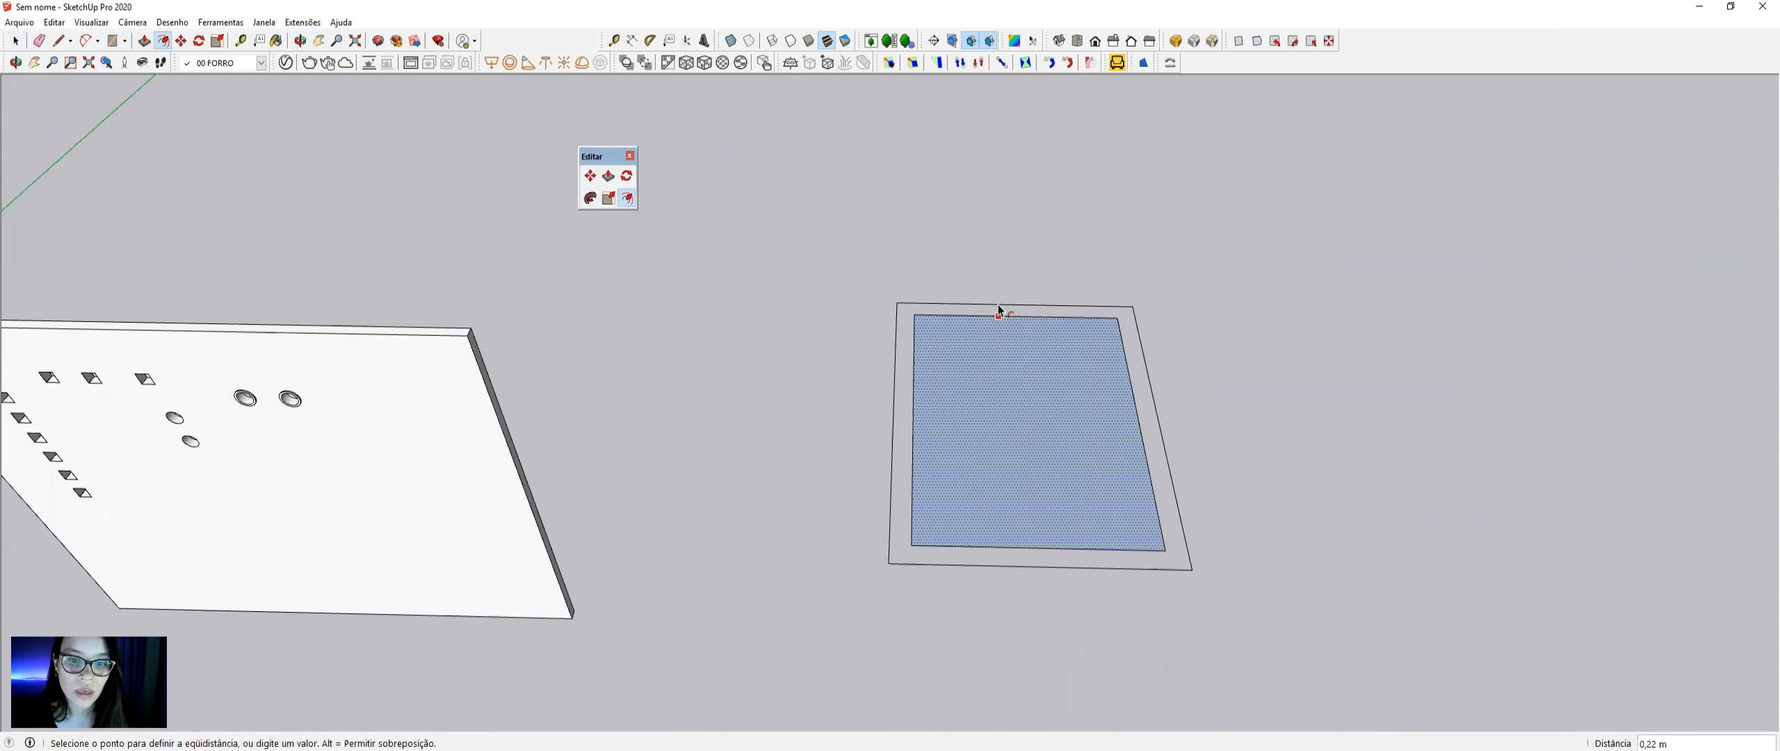
type(",15")
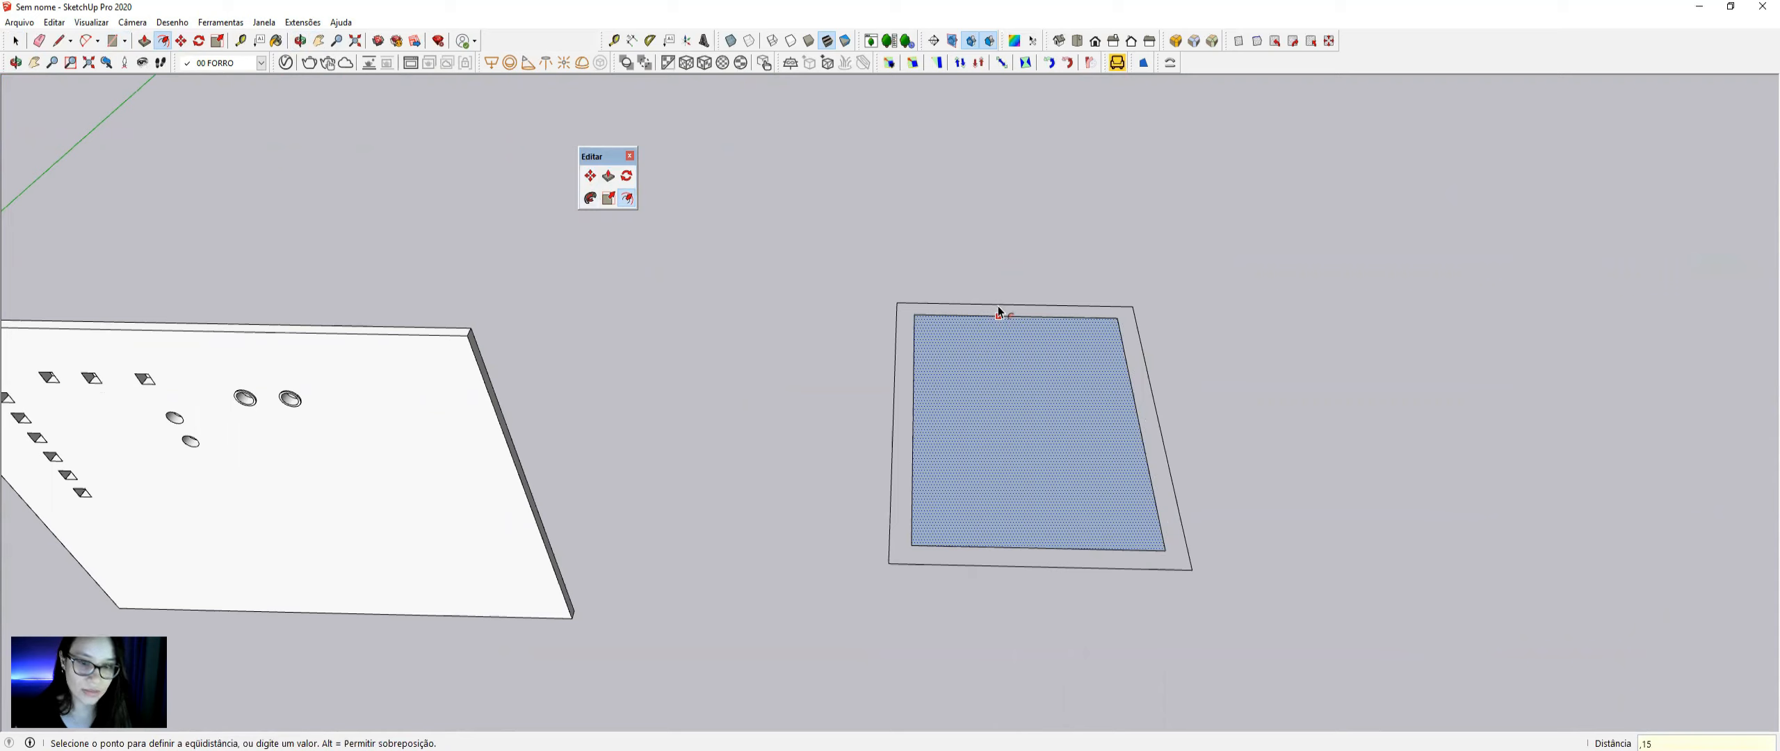
key("Return")
key("space")
- Pull the border face upward to raise four walls around the floor
left_click(1130, 350)
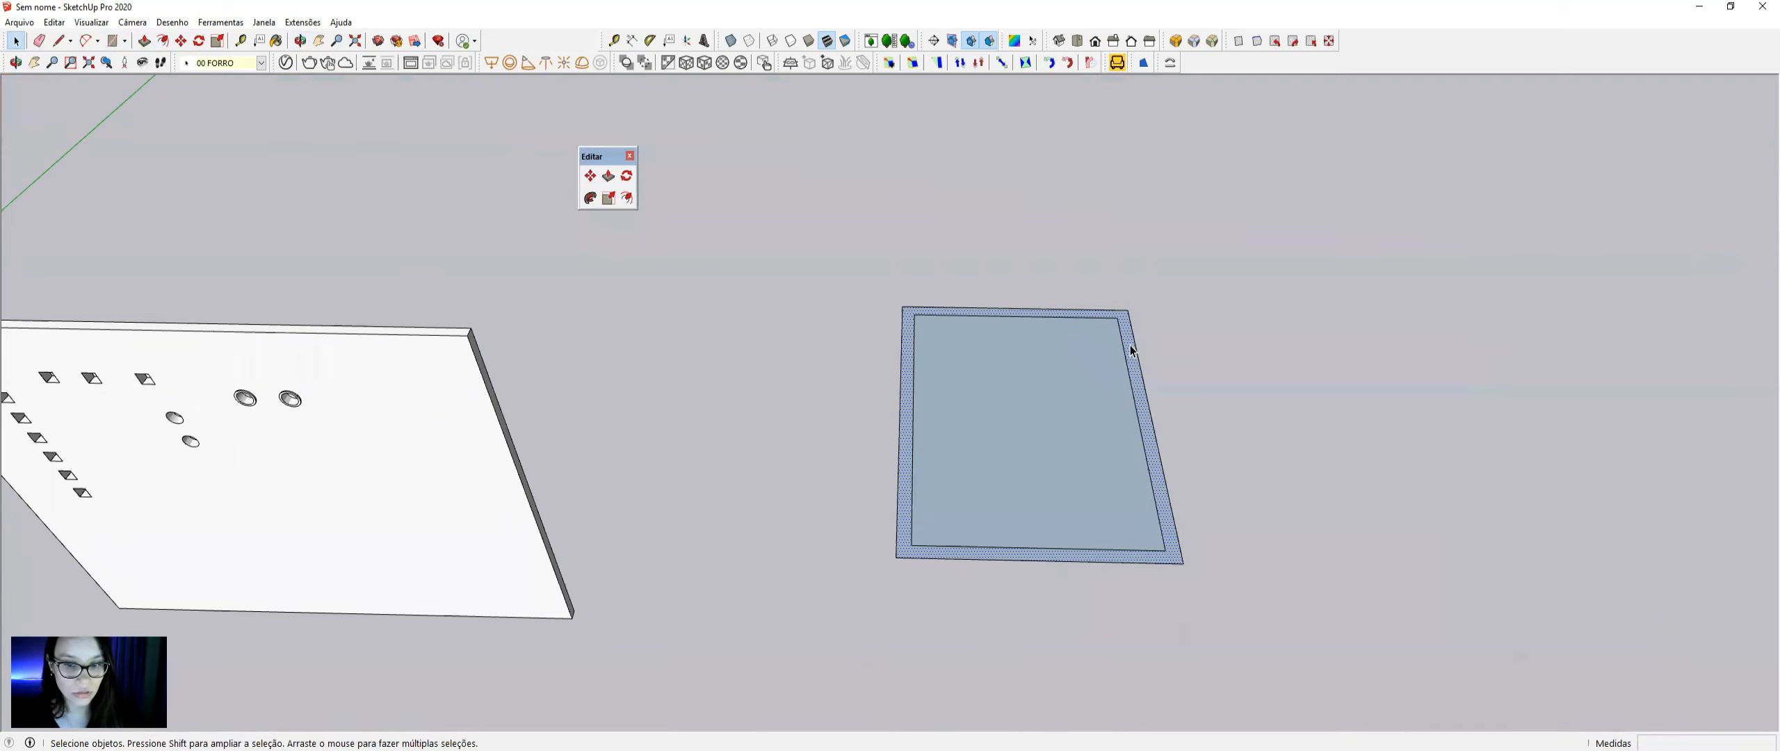
key("p")
left_click(1131, 349)
left_click(1174, 147)
key("space")
- Draw a door-sized rectangle at the base of a short inner wall and push it 0.15 m through the wall
key("h")
left_click_drag(1130, 188, 993, 302)
scroll(878, 271, "up", 4)
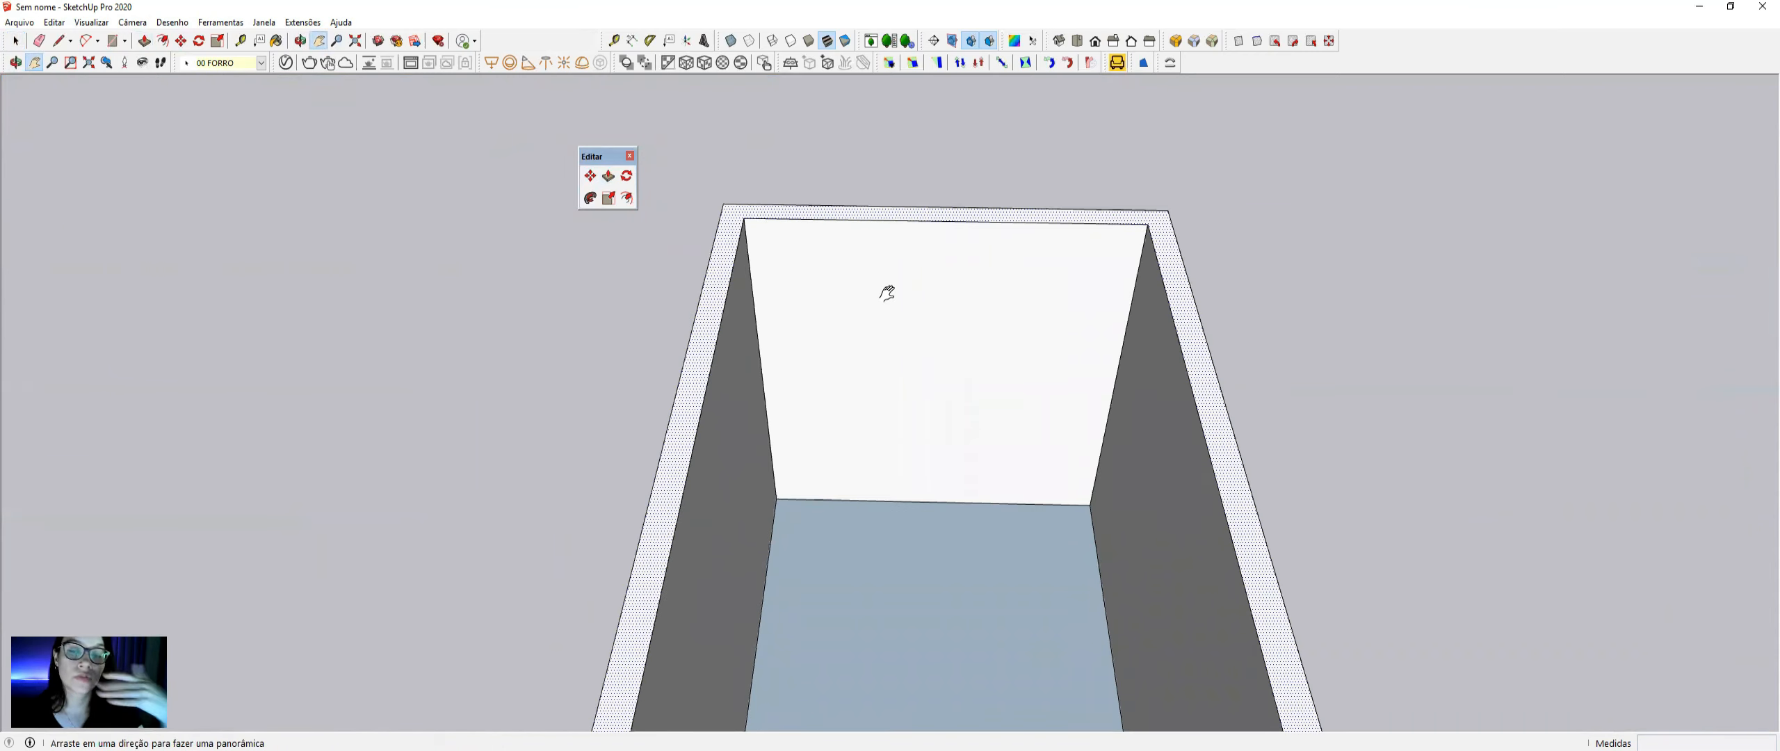
key("r")
left_click(802, 499)
left_click(927, 320)
key("p")
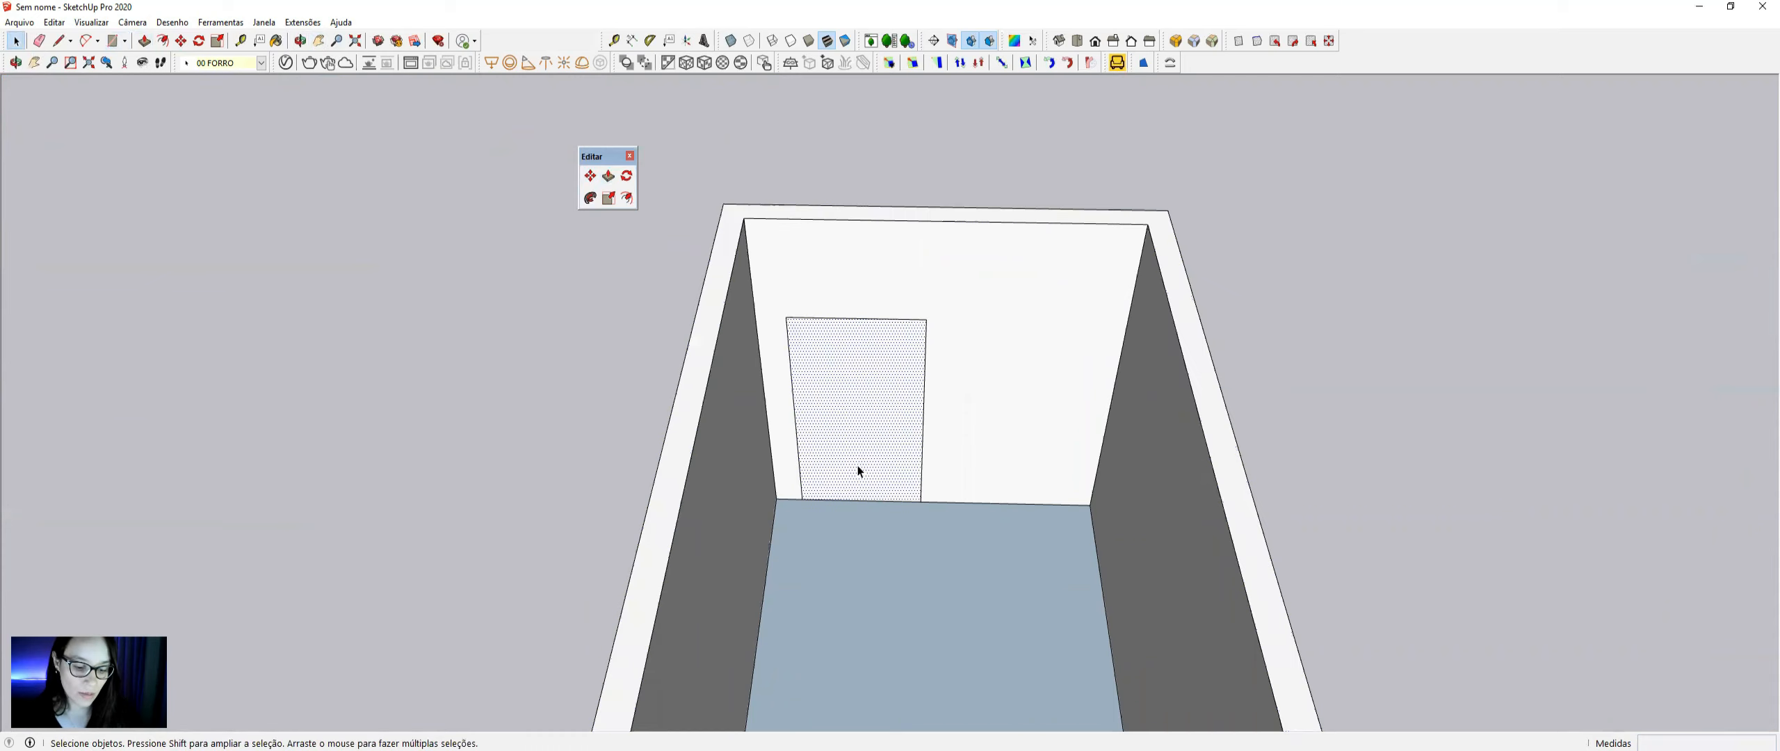
left_click(858, 472)
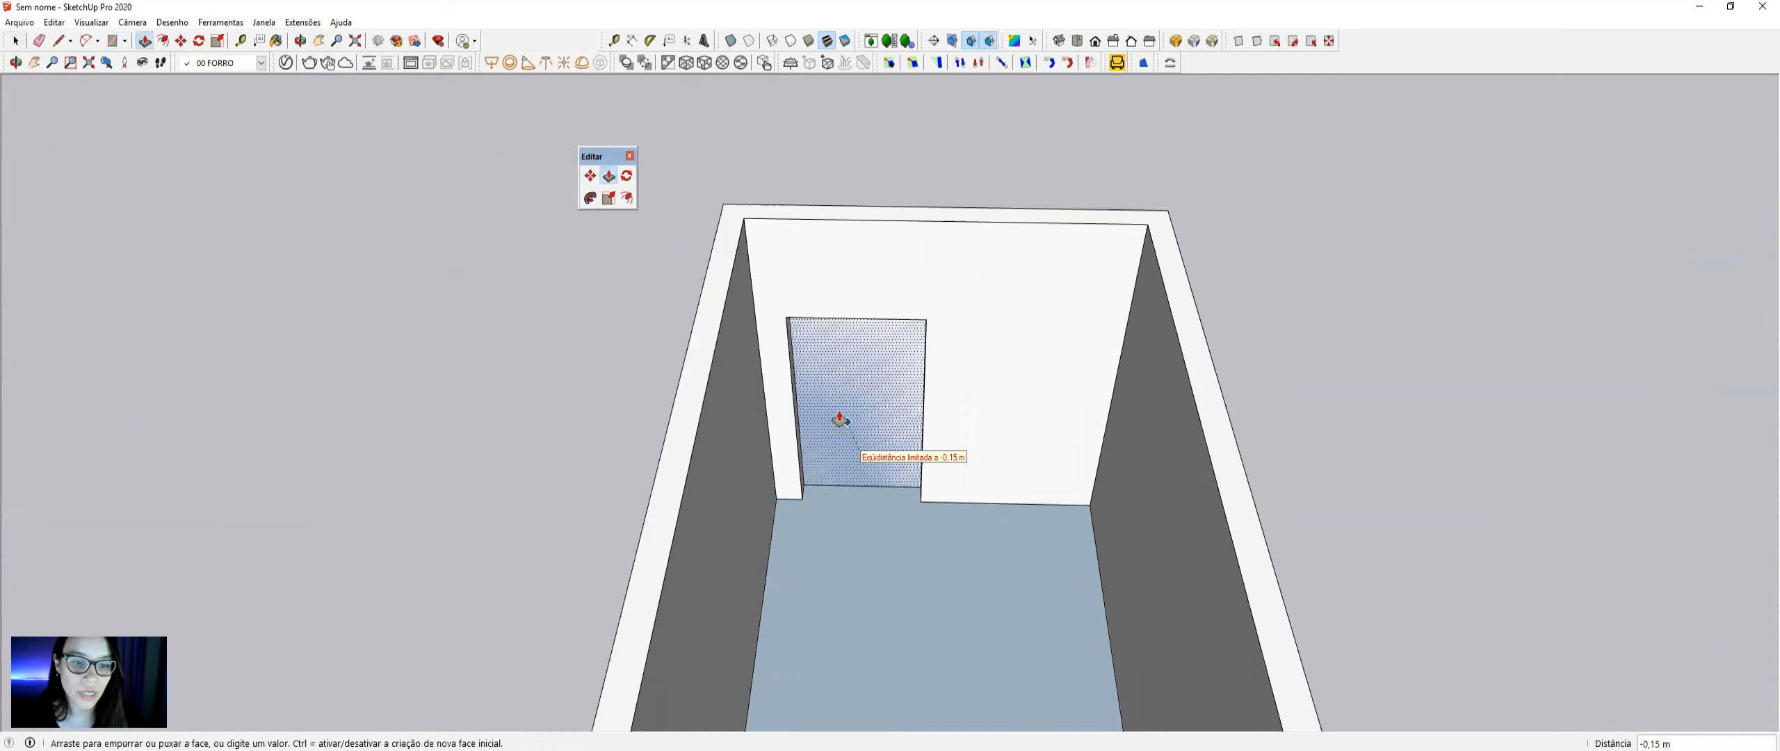
left_click(819, 391)
- Draw a window rectangle of about 1.76 by 0.87 m on the inner face of the long wall
middle_click_drag(866, 437, 1137, 406)
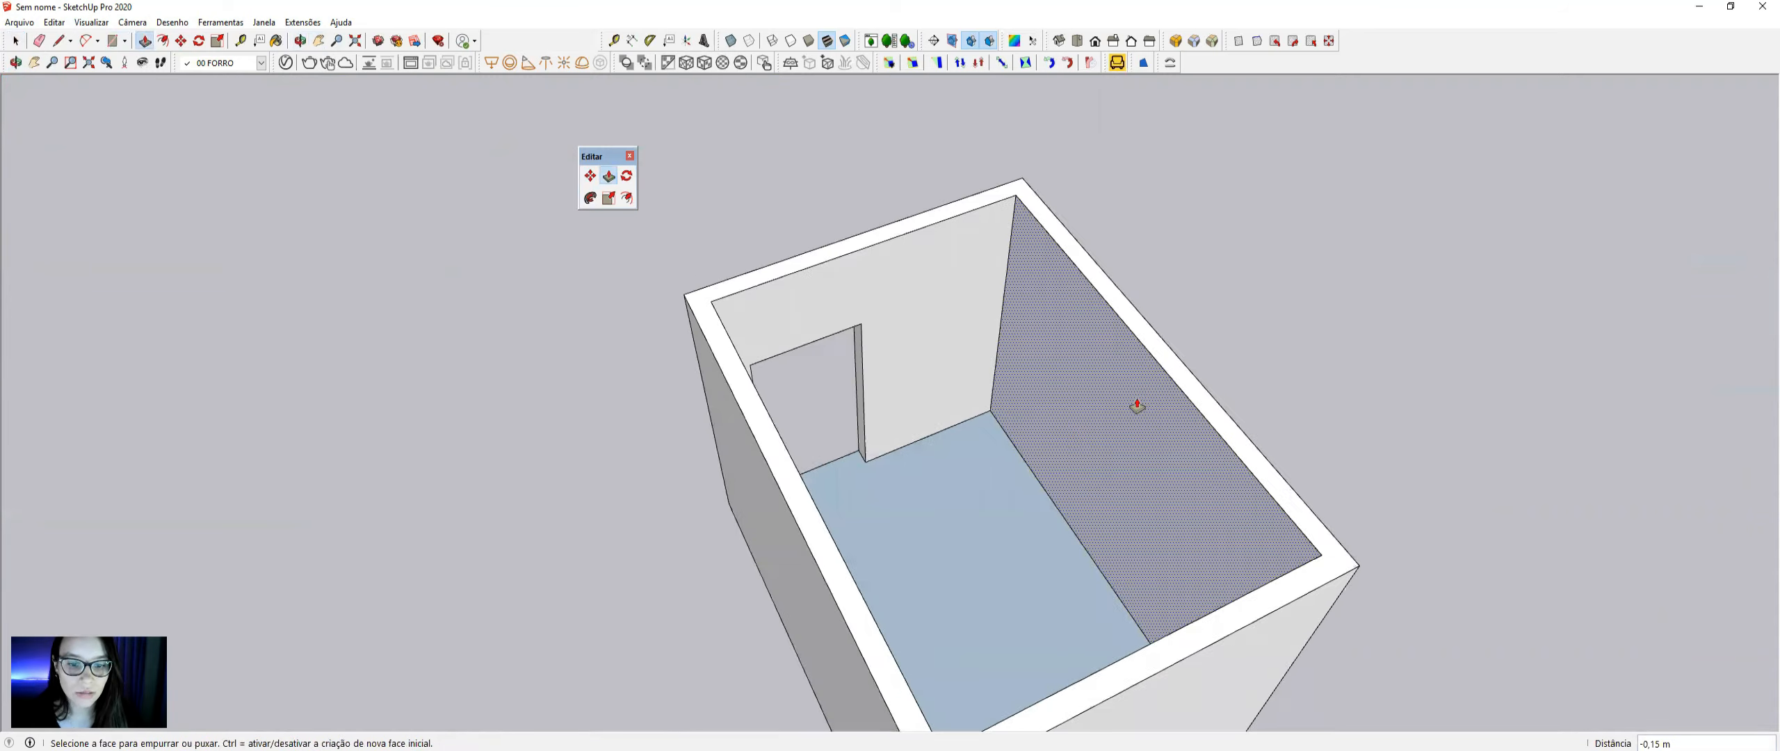
scroll(1137, 406, "up", 1)
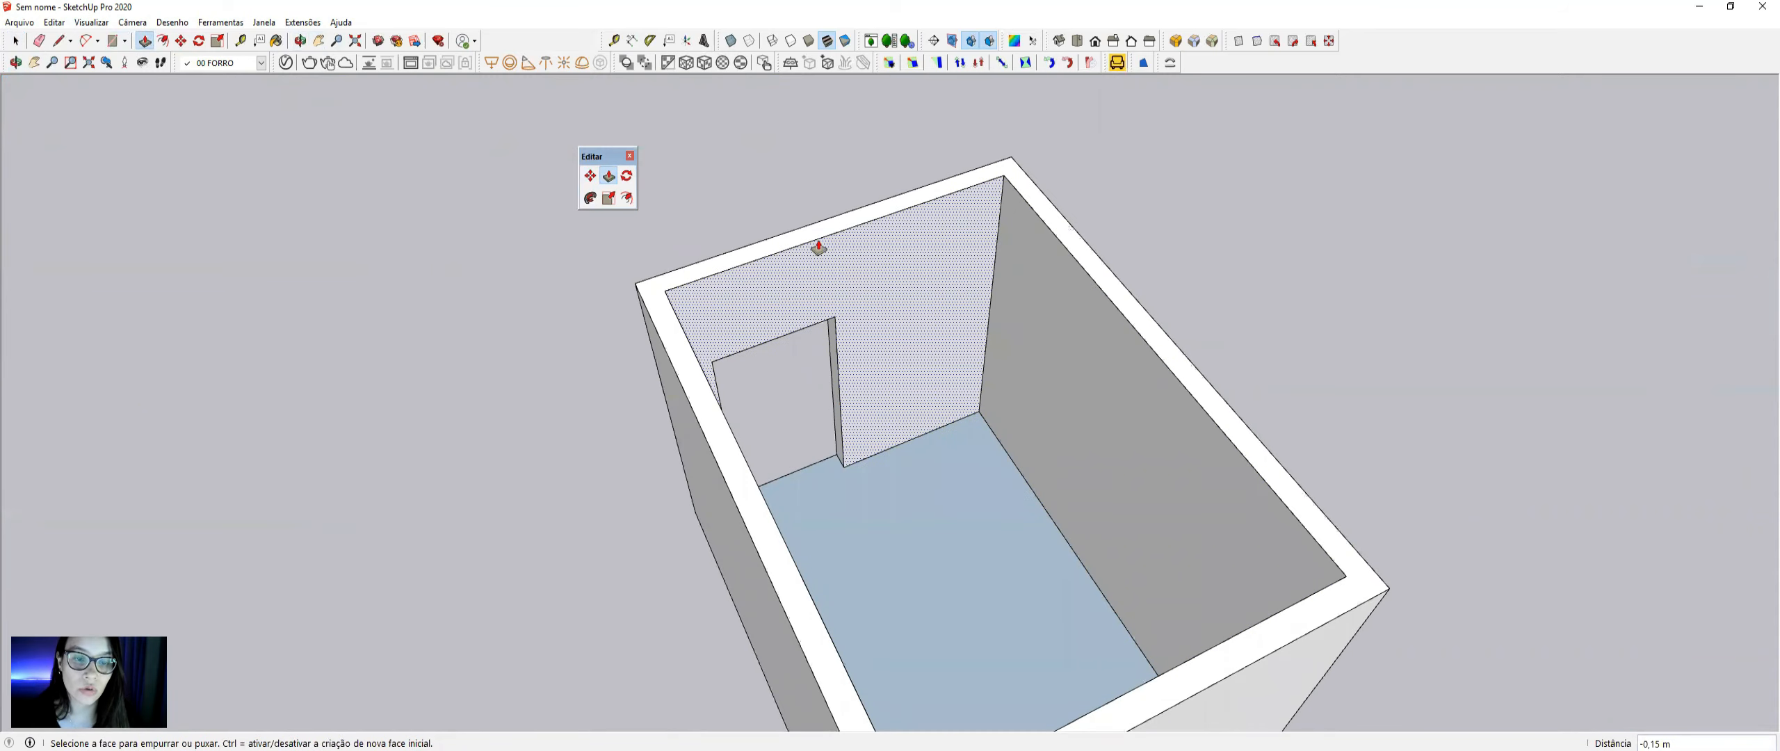
middle_click_drag(854, 210, 1099, 422)
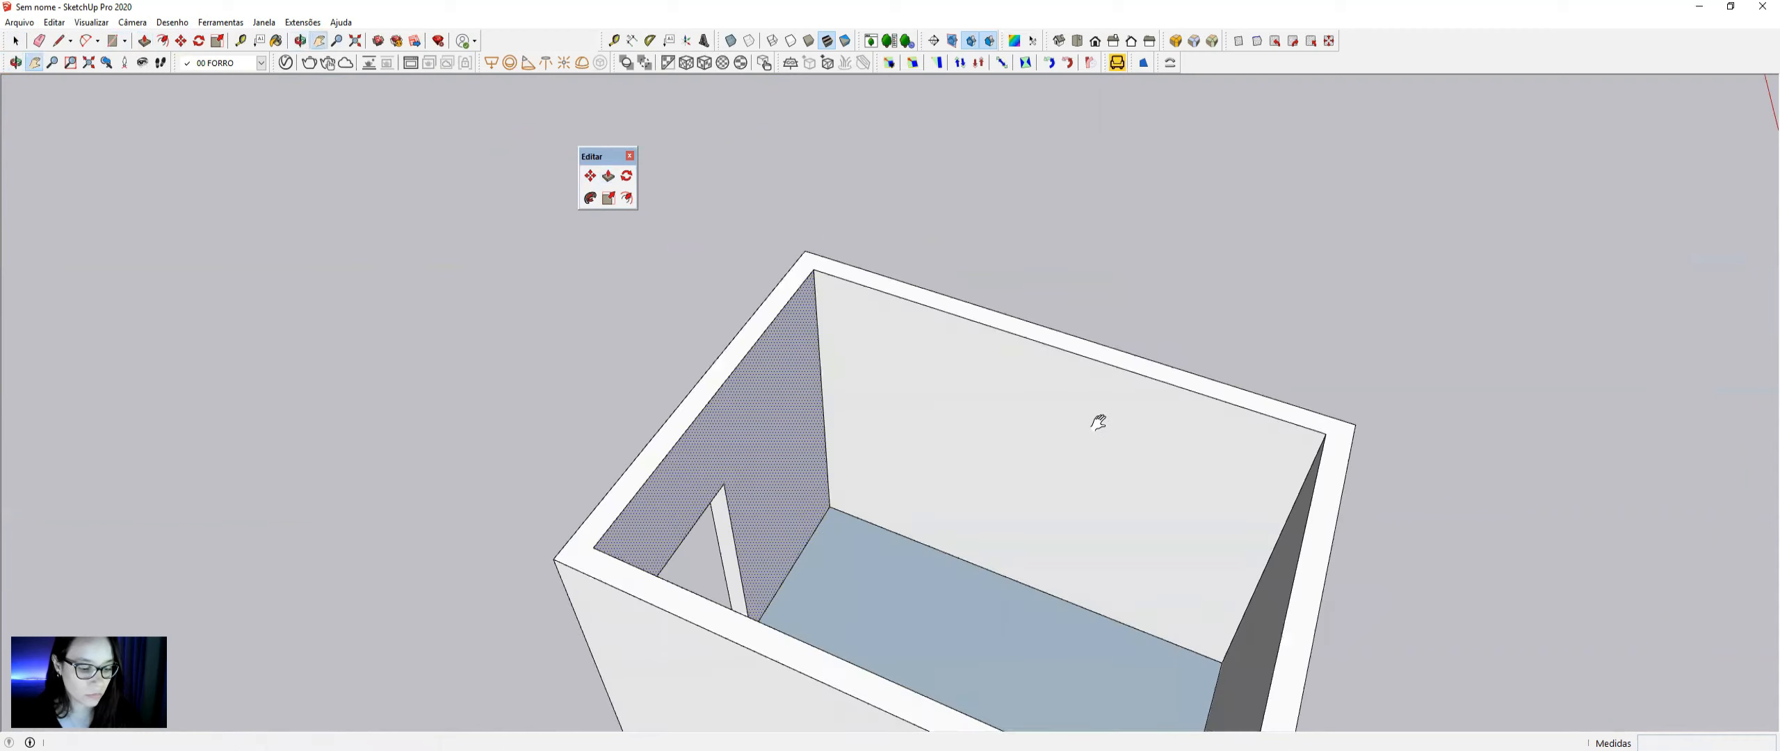
scroll(995, 355, "up", 2)
key("r")
left_click(886, 378)
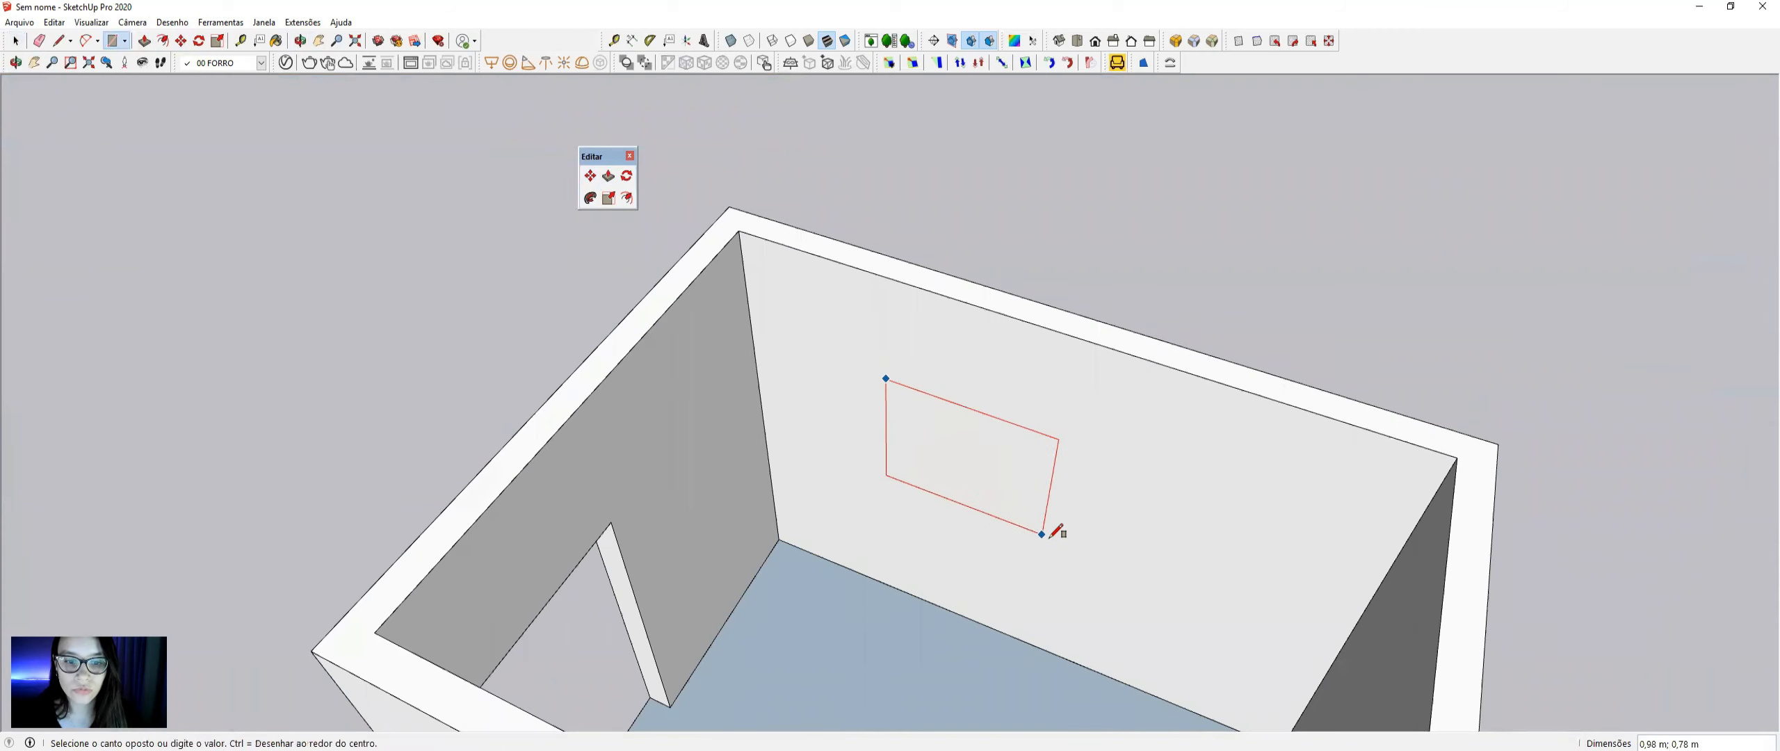
left_click(1176, 595)
key("space")
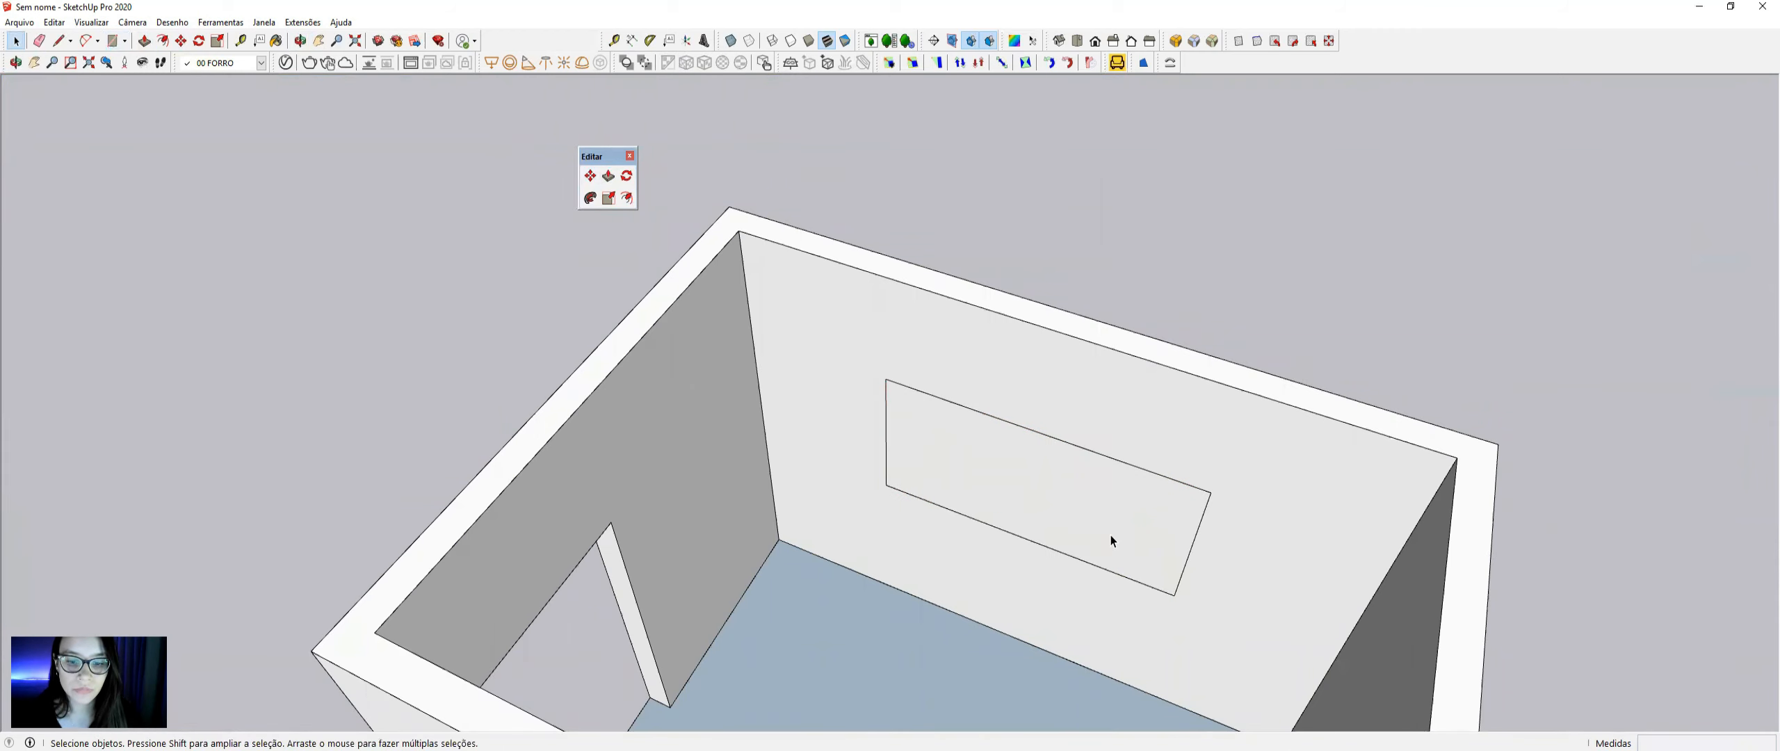
- Push the window rectangle all the way through the wall to cut the opening
left_click(1110, 541)
key("p")
left_click_drag(1108, 485, 1002, 438)
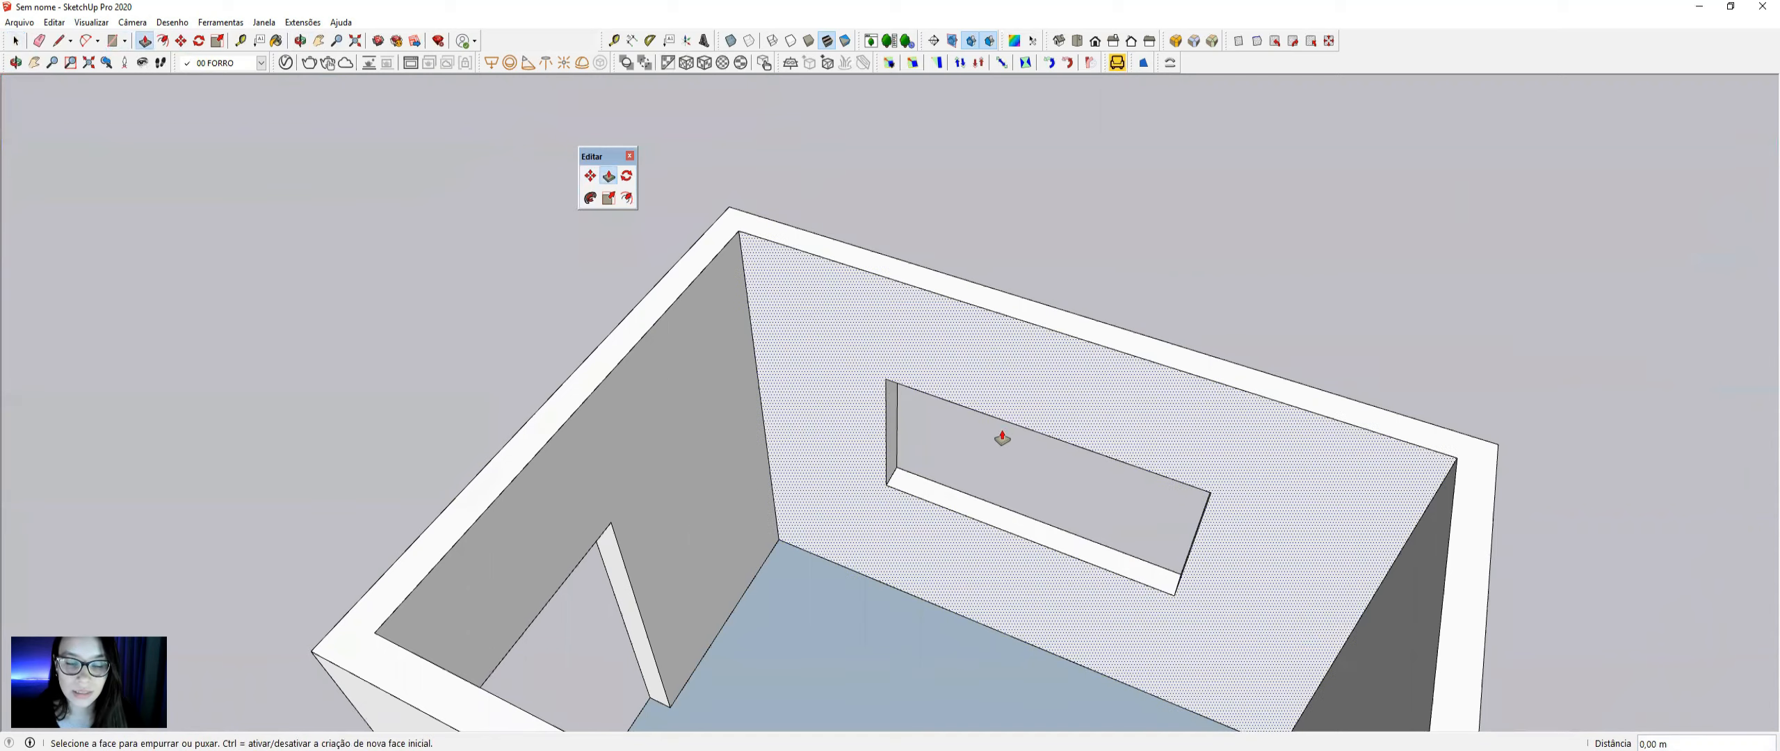
key("space")
- Select all the connected geometry of the room and make it a group
scroll(1002, 439, "down", 2)
middle_click_drag(1003, 441, 800, 423)
scroll(807, 377, "down", 3)
middle_click_drag(807, 375, 1144, 413)
scroll(840, 444, "up", 3)
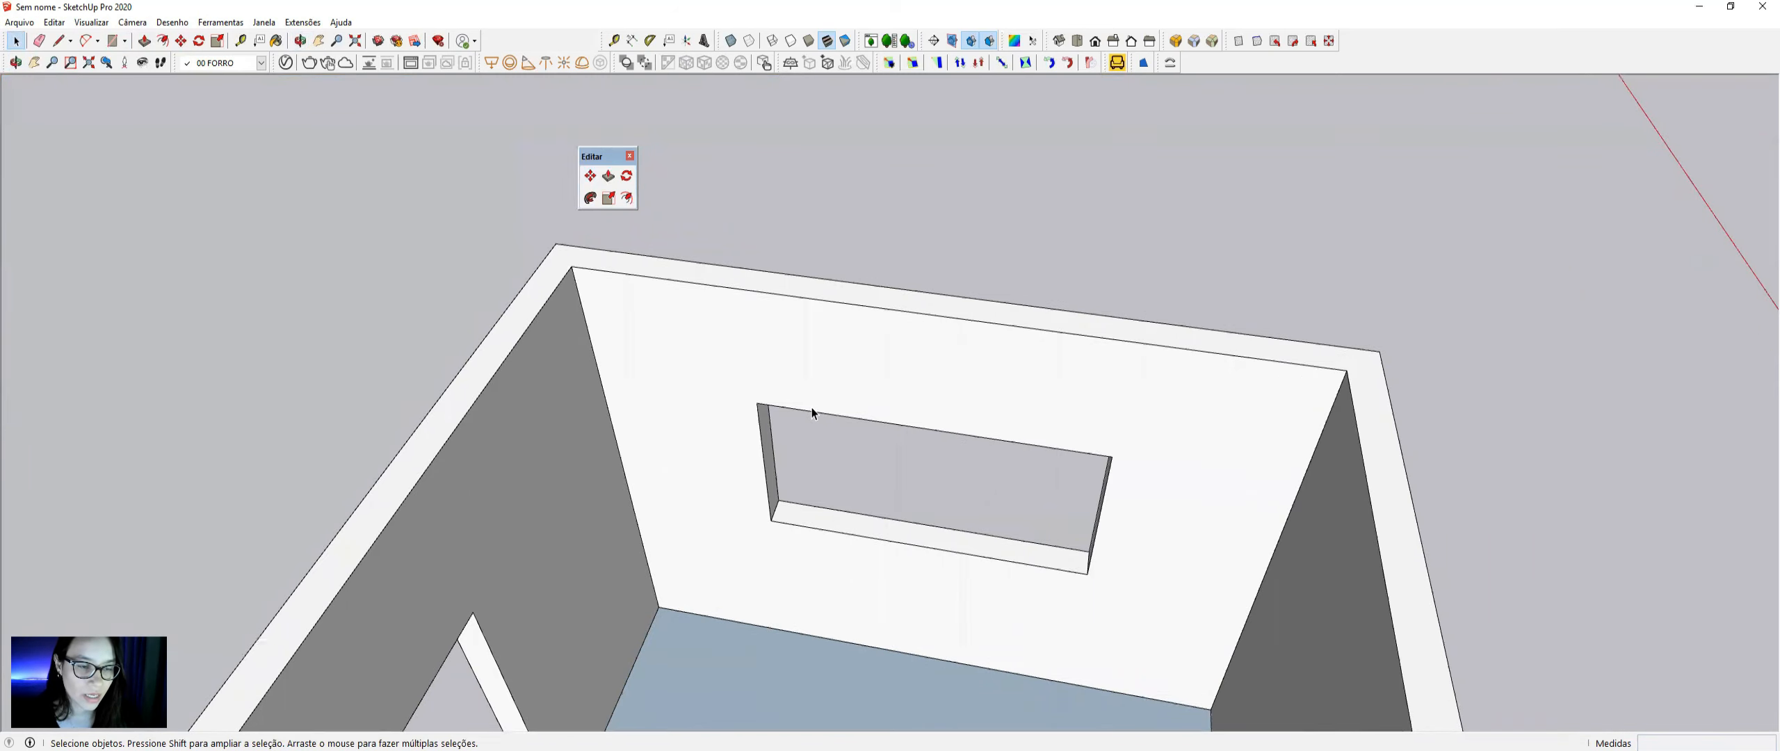
scroll(804, 408, "down", 3)
middle_click_drag(1036, 431, 950, 420)
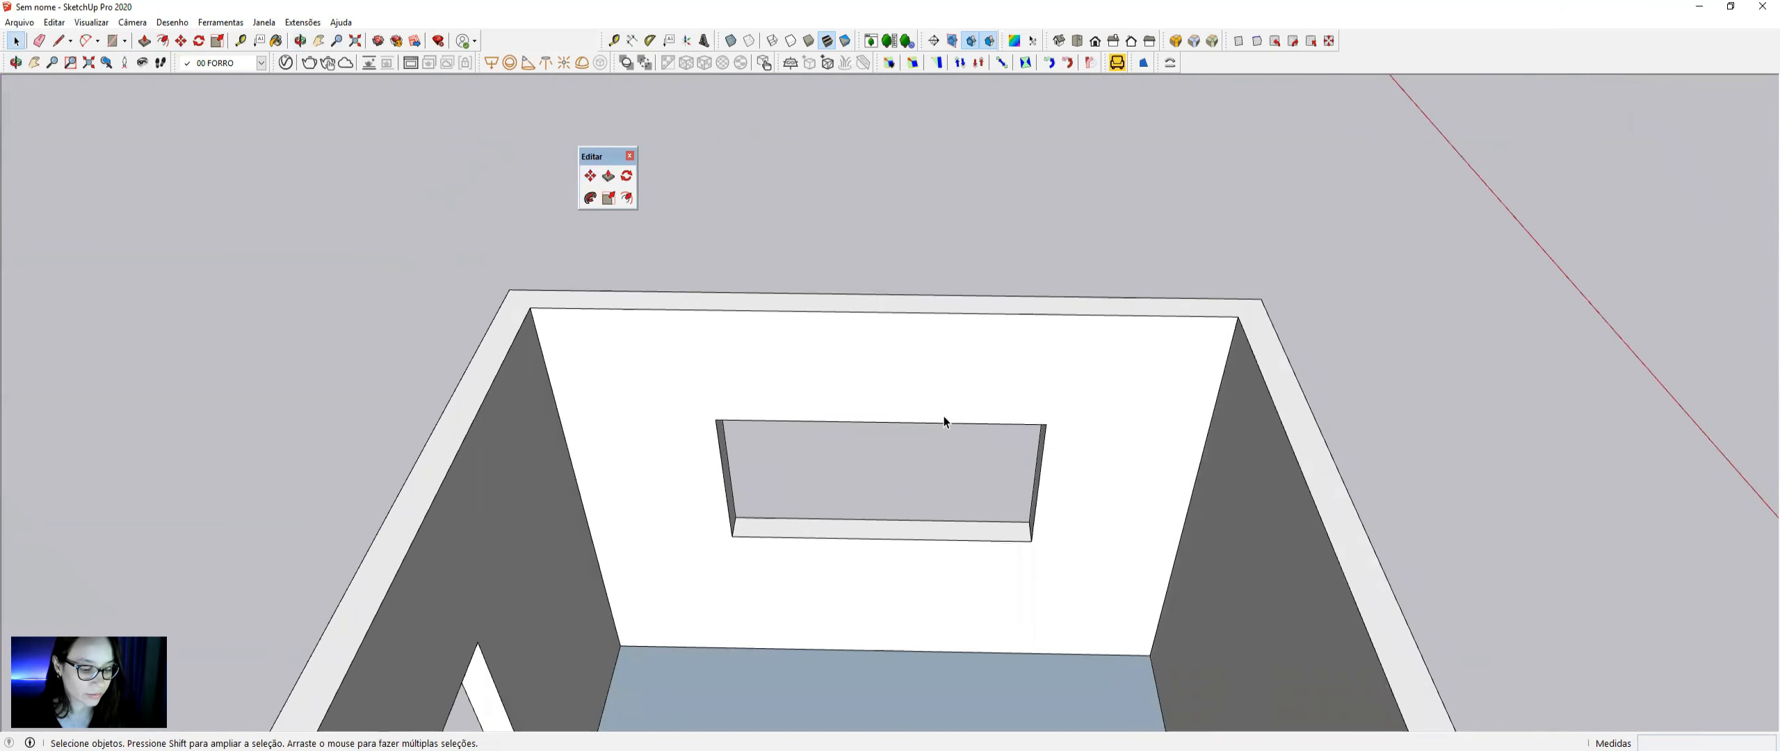
triple_click(756, 404)
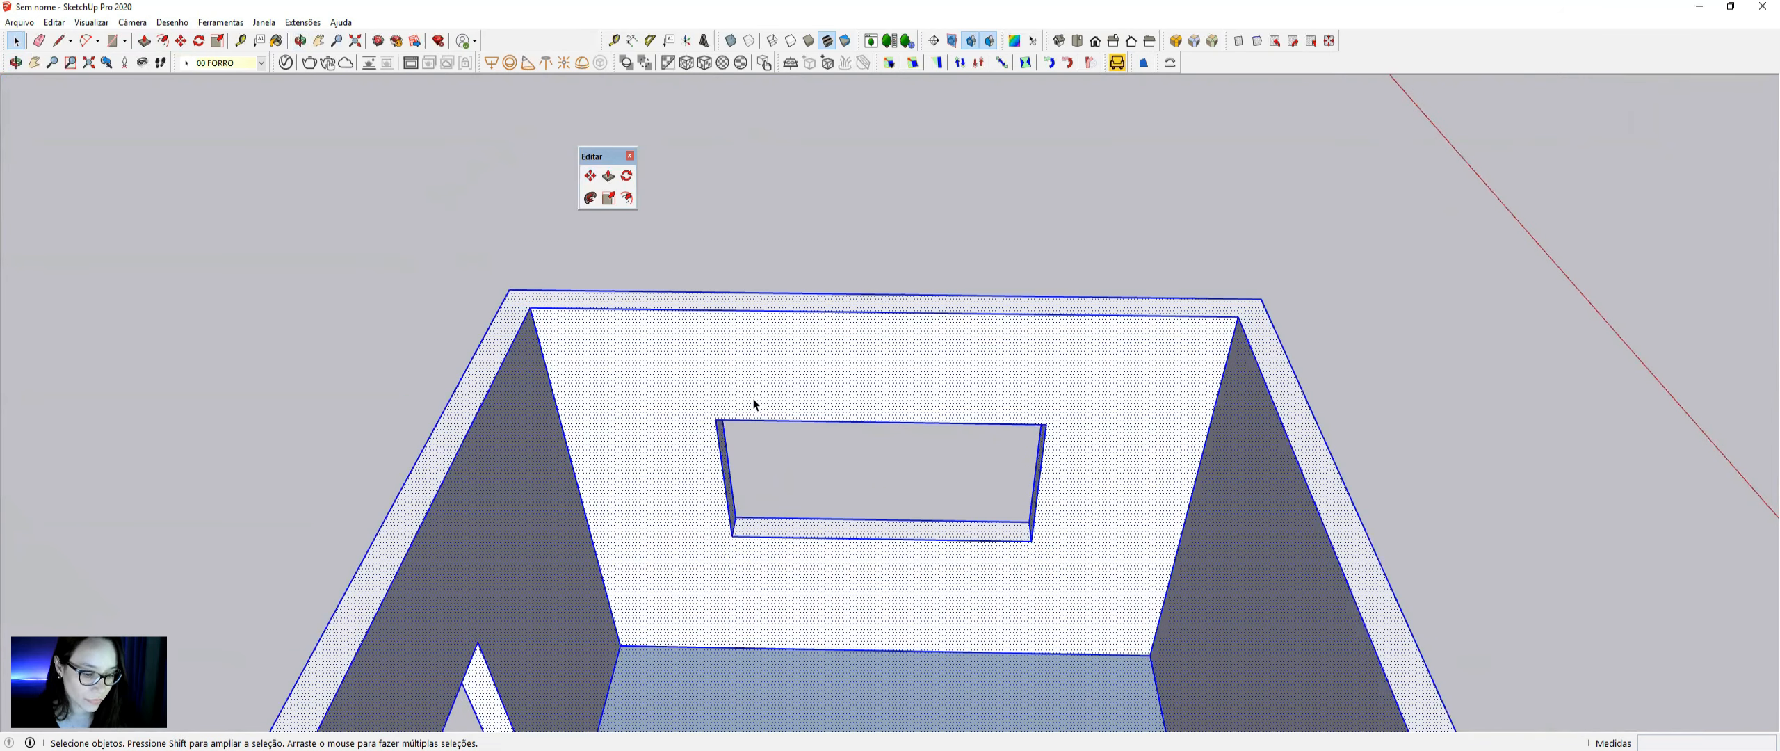
key("ctrl+g")
- Trace the window opening with a separate rectangle and offset its outline slightly outward to form a frame border
key("r")
left_click(715, 420)
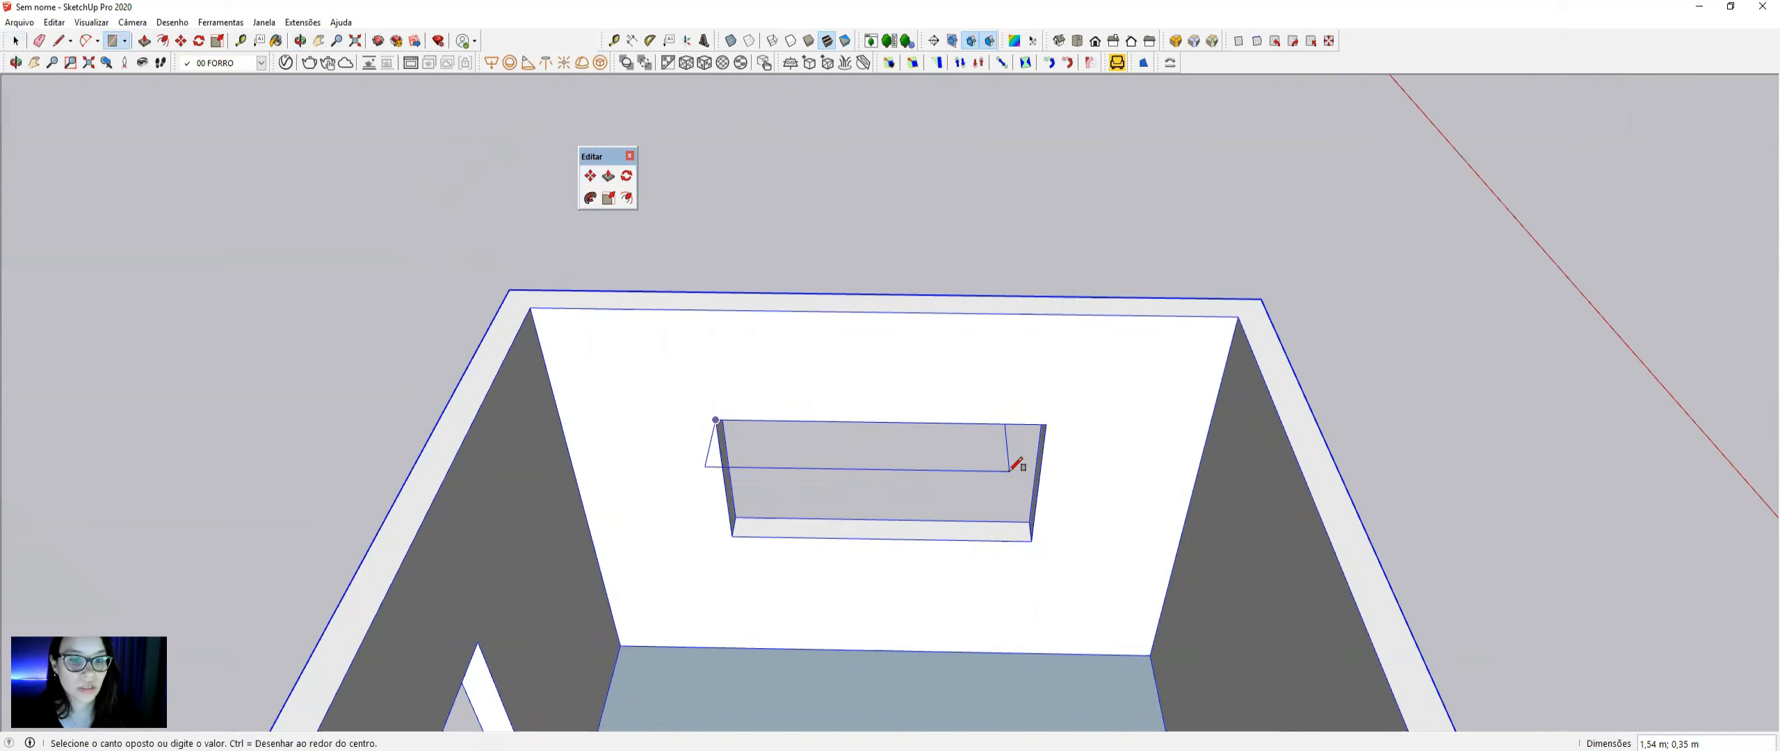
left_click(1032, 541)
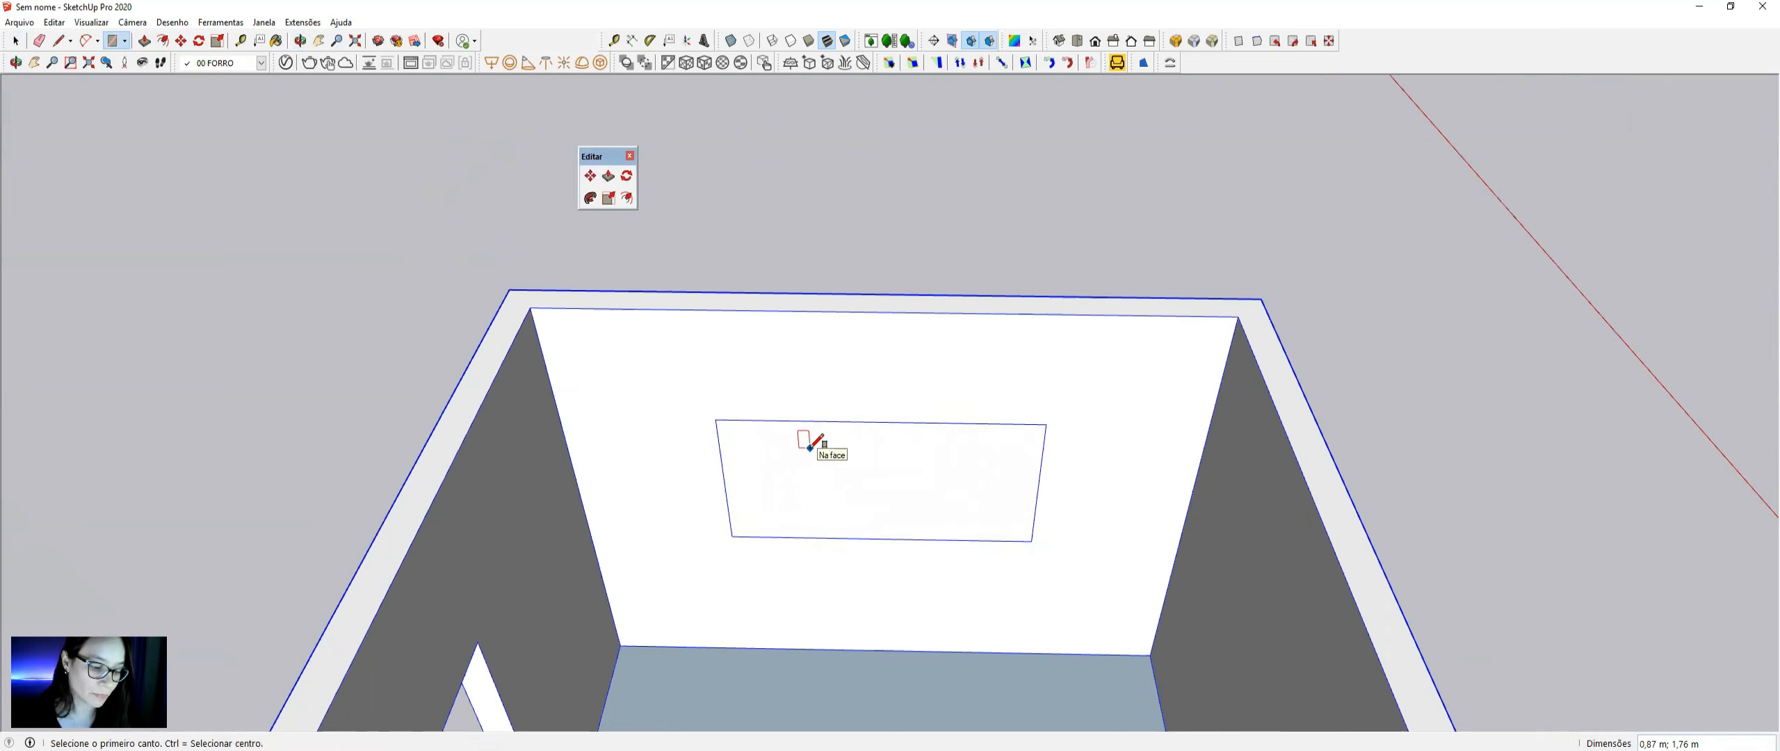
key("f")
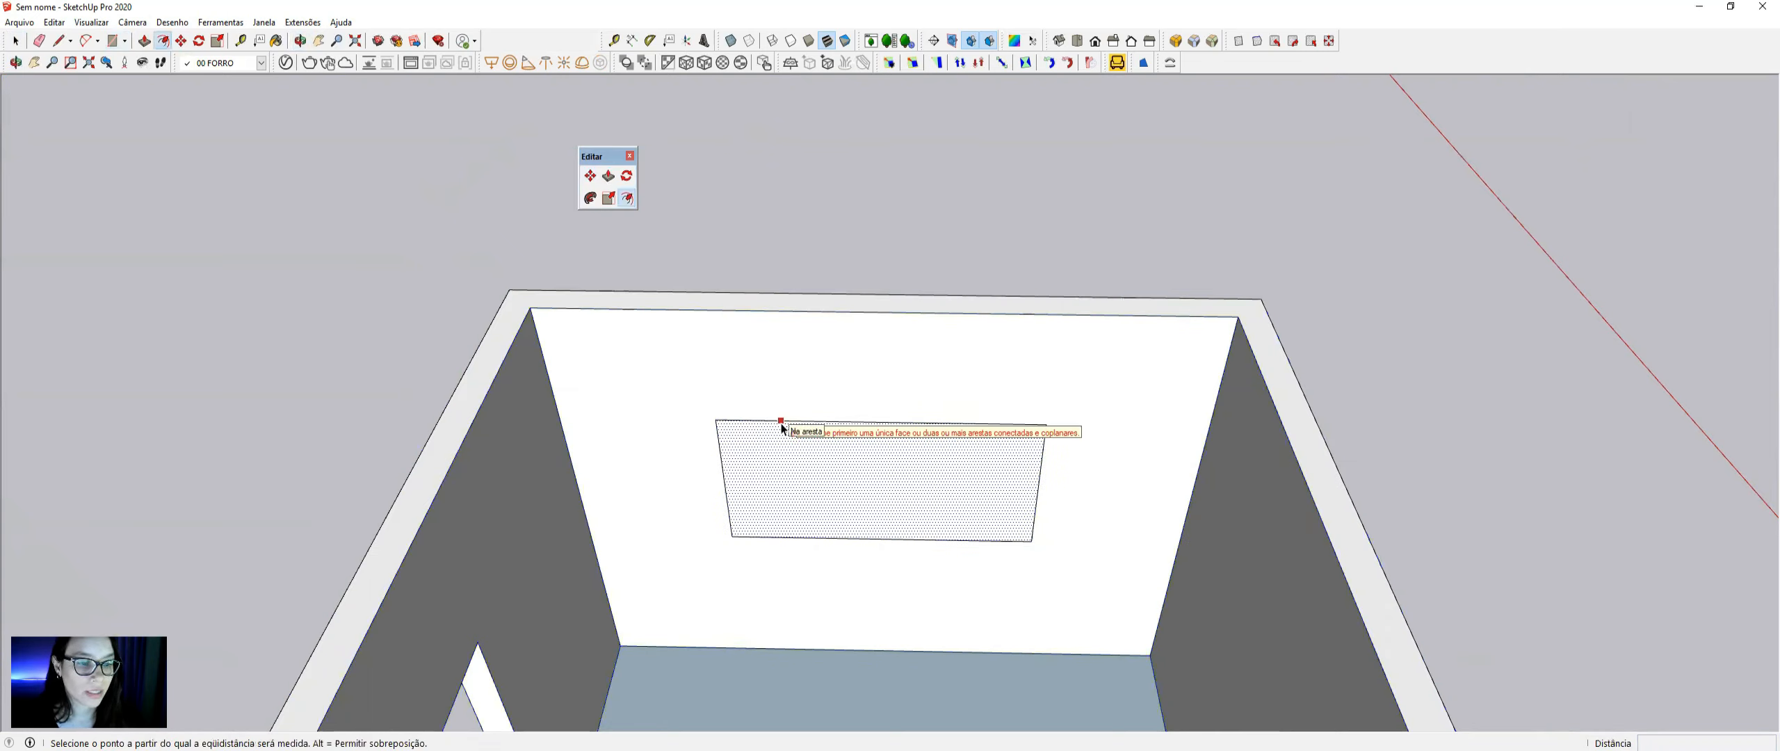
left_click(781, 424)
left_click(708, 431)
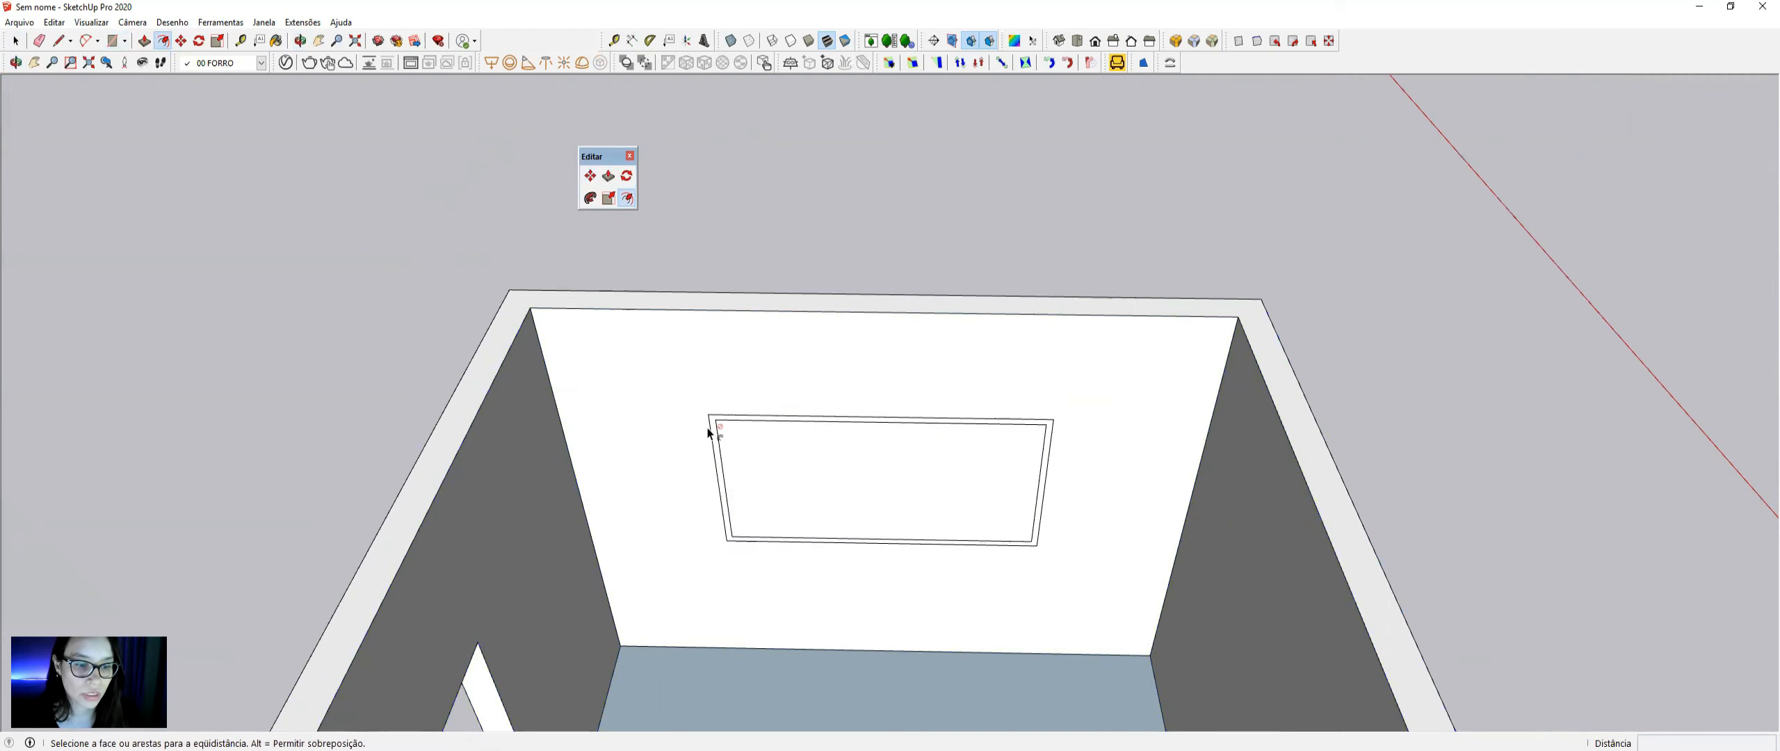
- Pull the window frame border 0.01 m out from the wall
scroll(712, 432, "up", 3)
key("p")
left_click(716, 430)
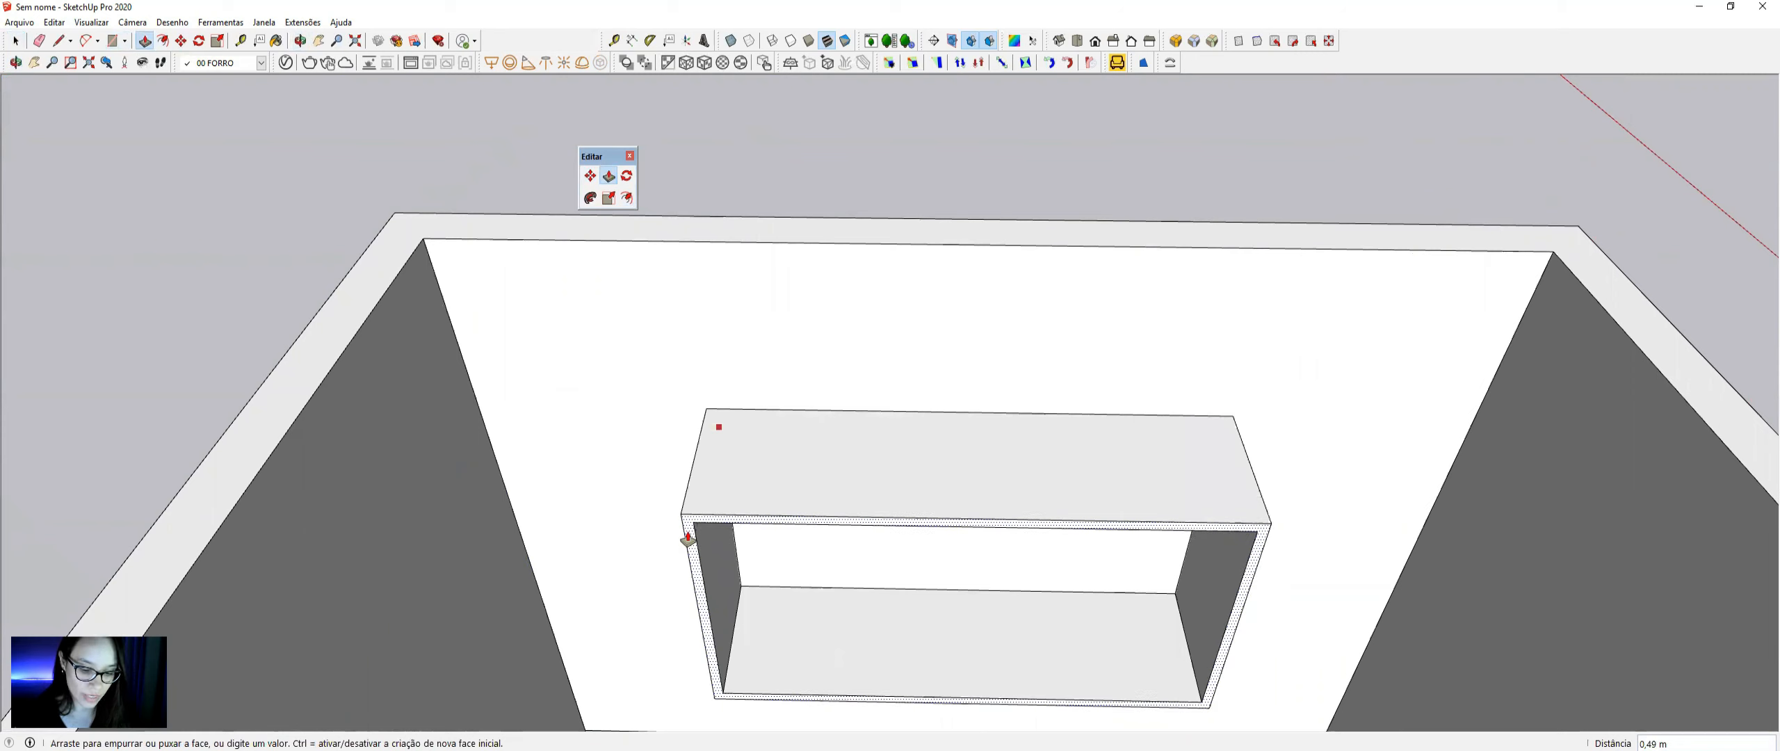
type(",01")
key("Return")
key("space")
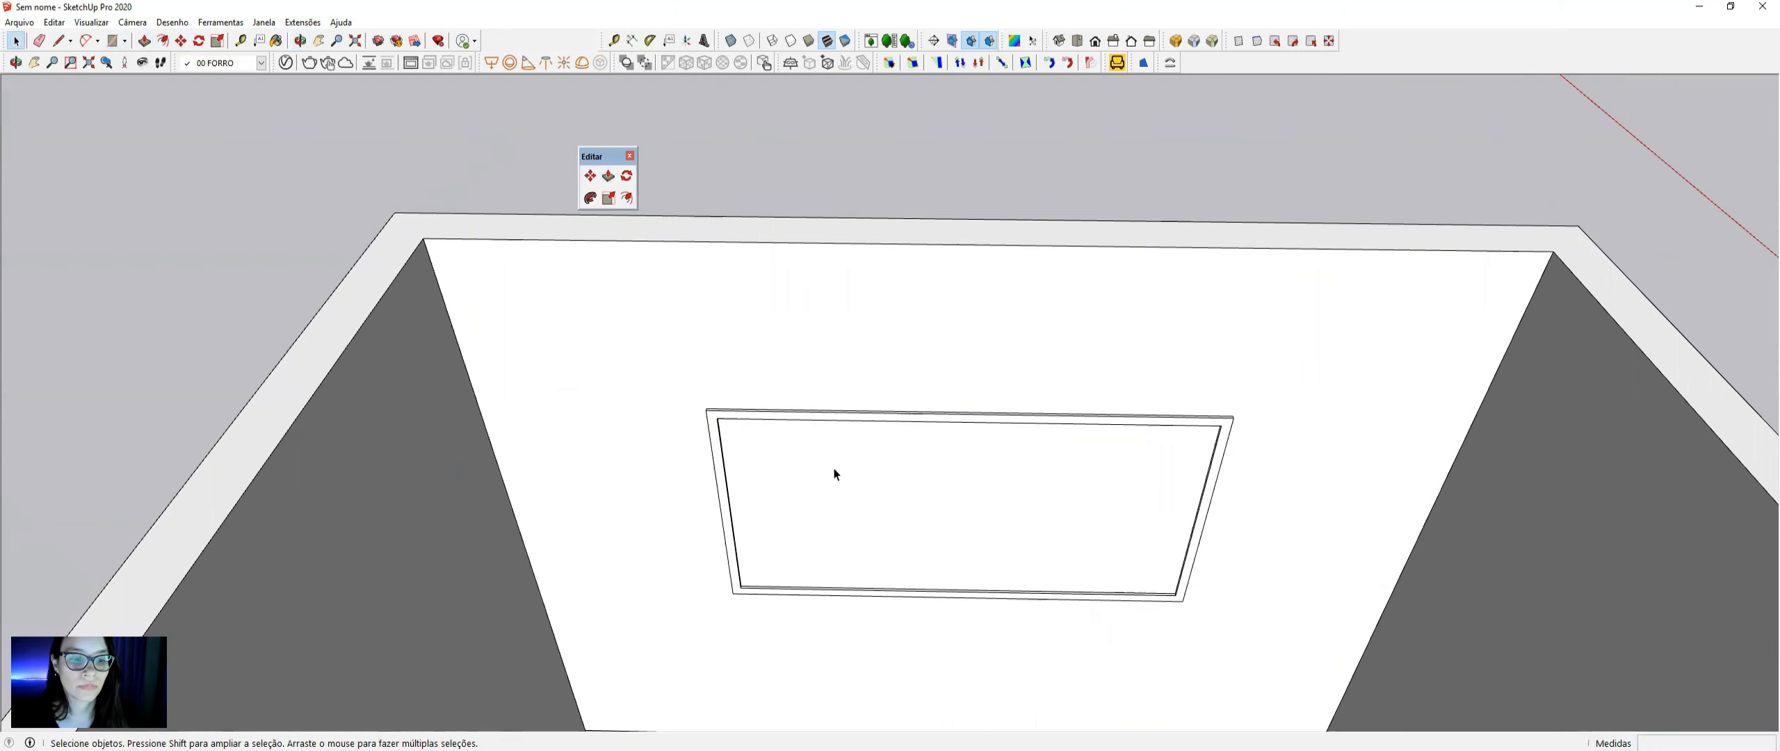
- Delete the face inside the frame to reopen the window
left_click(843, 480)
key("Delete")
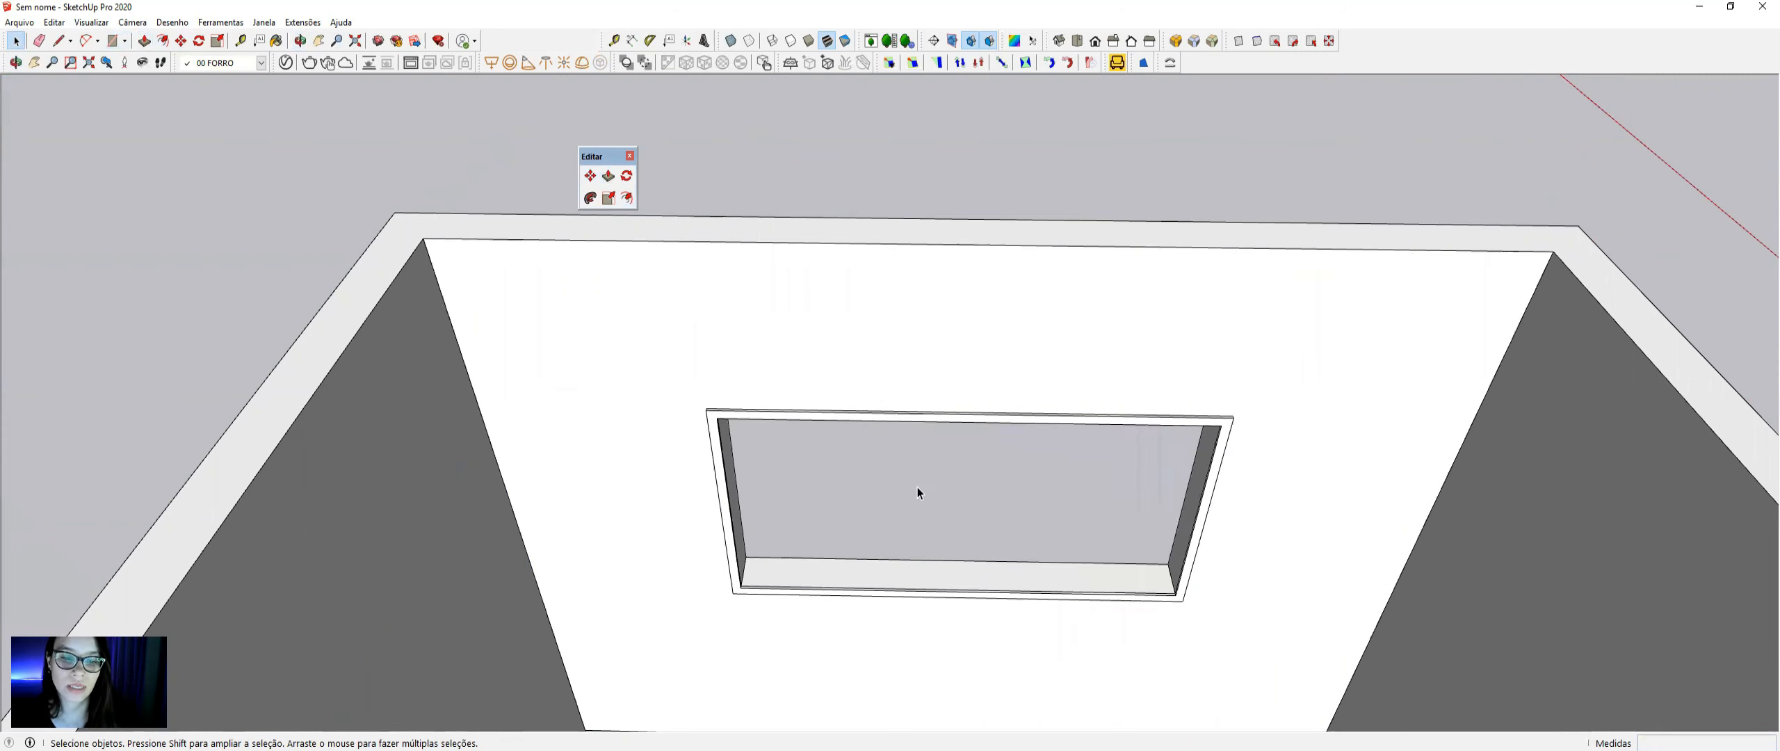
middle_click_drag(1056, 397, 854, 385)
double_click(839, 384)
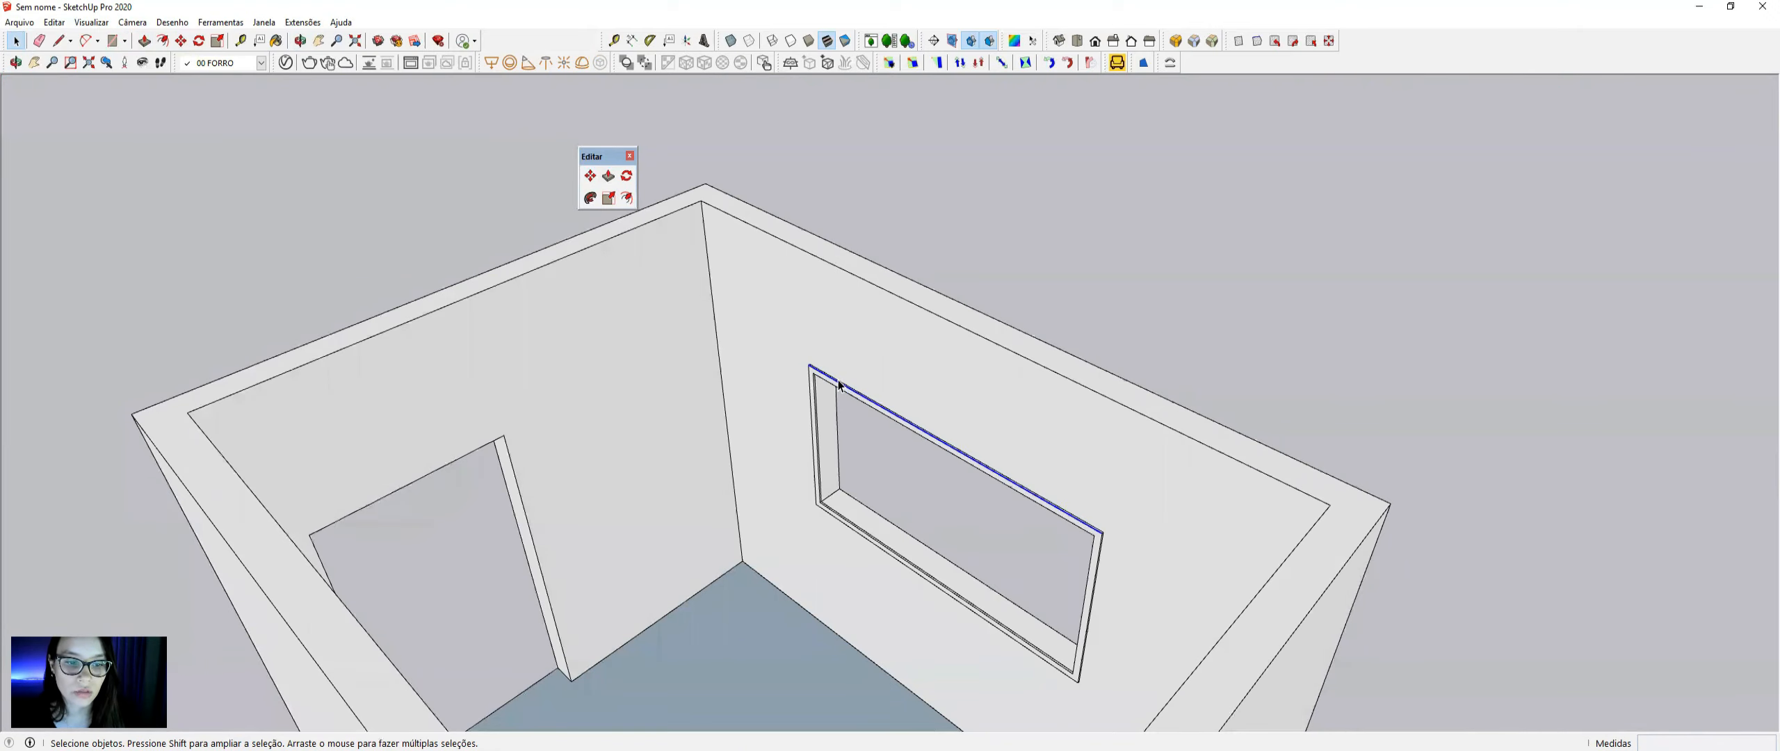
scroll(840, 385, "down", 2)
left_click(917, 295)
- Draw a circle with a radius of about 0.77 m on the ground in the empty area beside the room
scroll(916, 304, "down", 3)
scroll(915, 304, "down", 3)
middle_click_drag(915, 304, 751, 407)
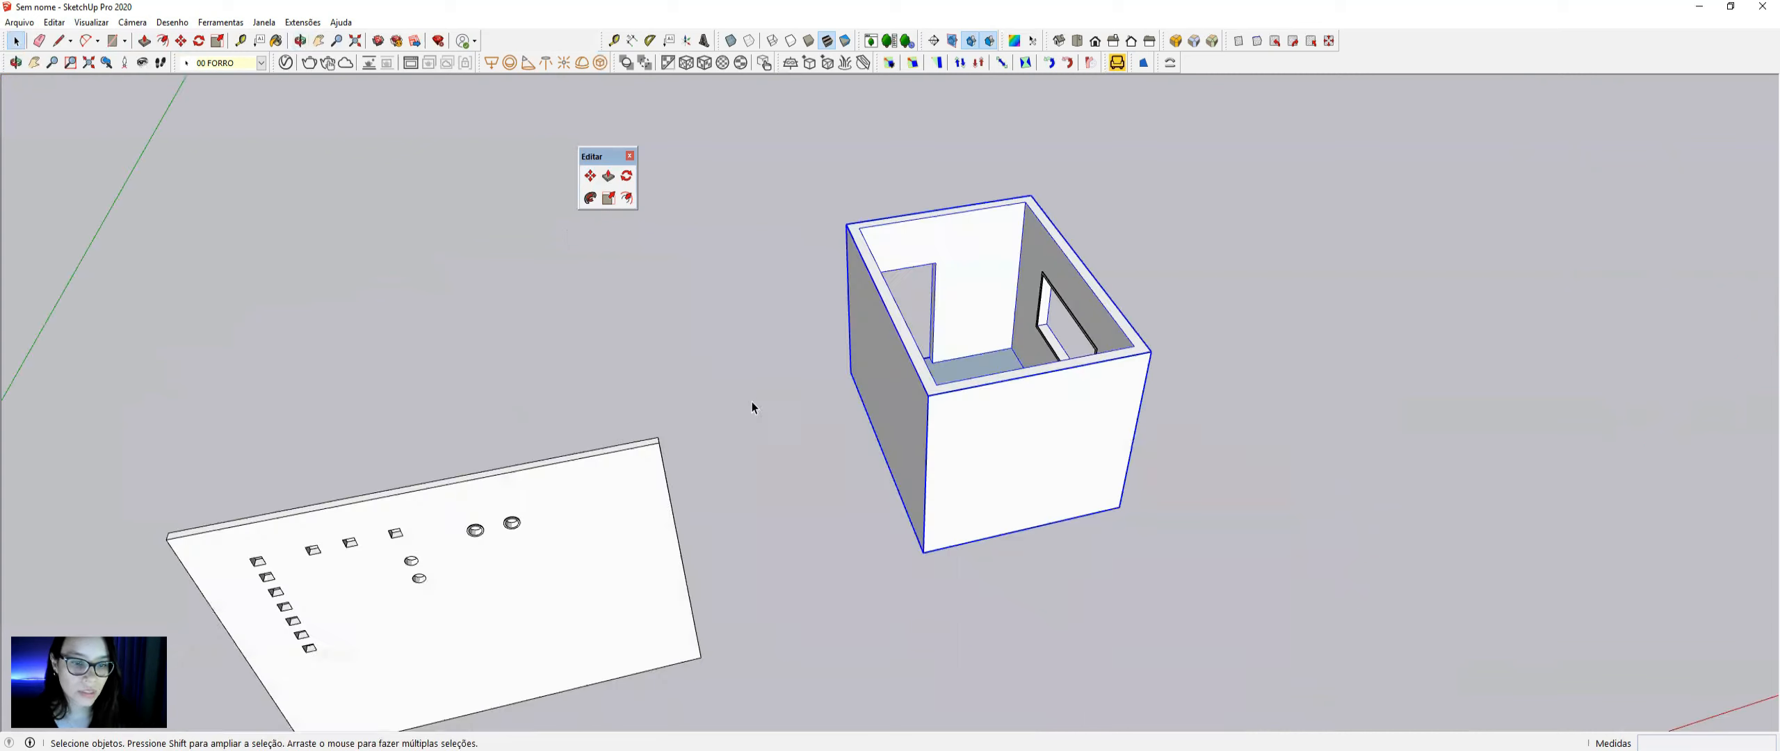
middle_click_drag(944, 350, 159, 505, "shift")
middle_click_drag(962, 390, 820, 408)
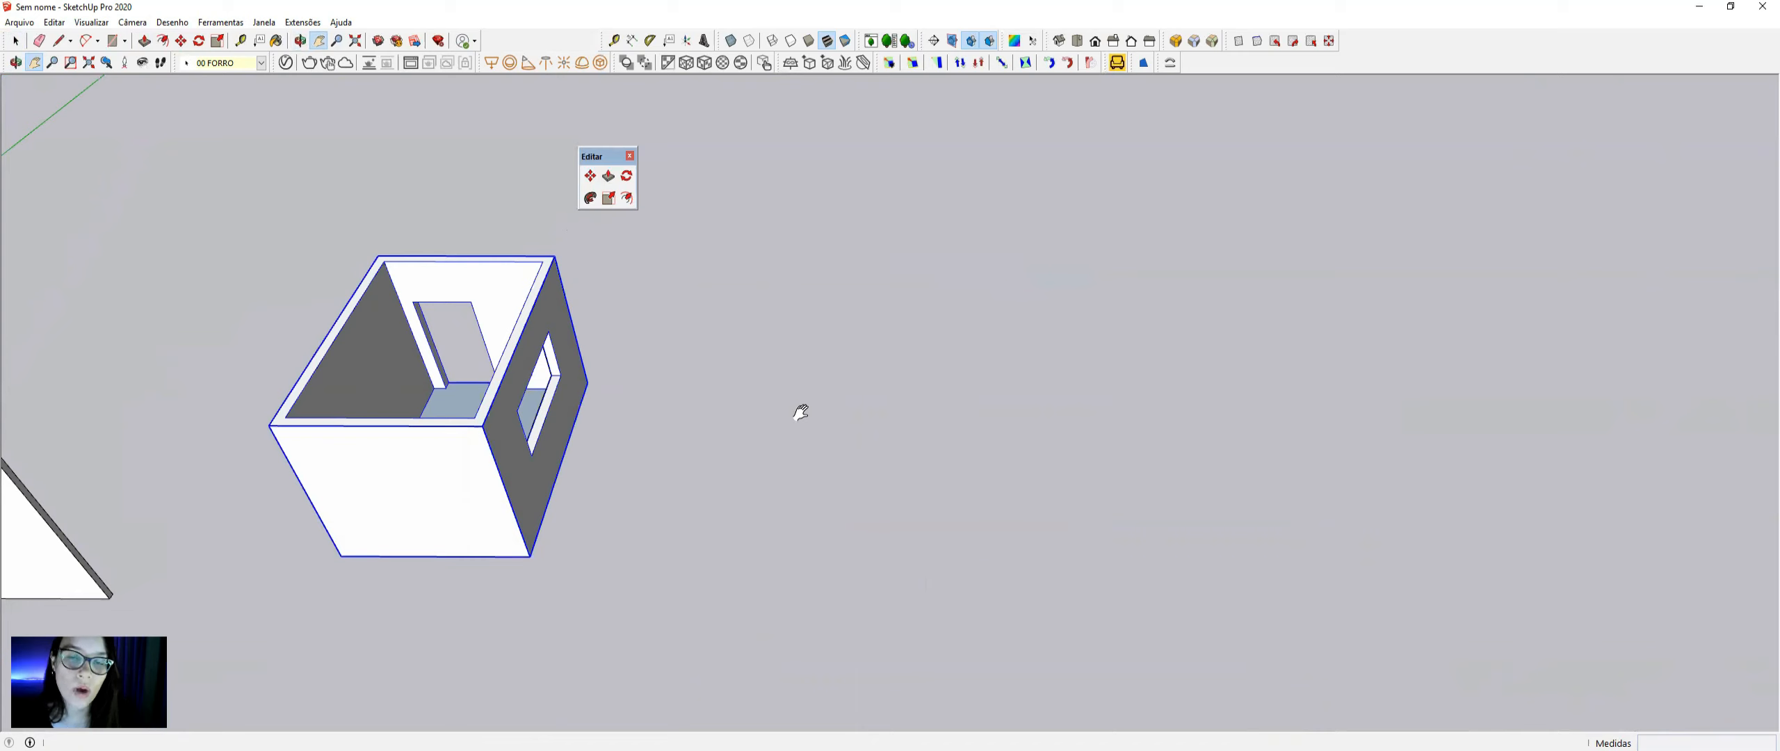
middle_click_drag(791, 417, 866, 426)
key("r")
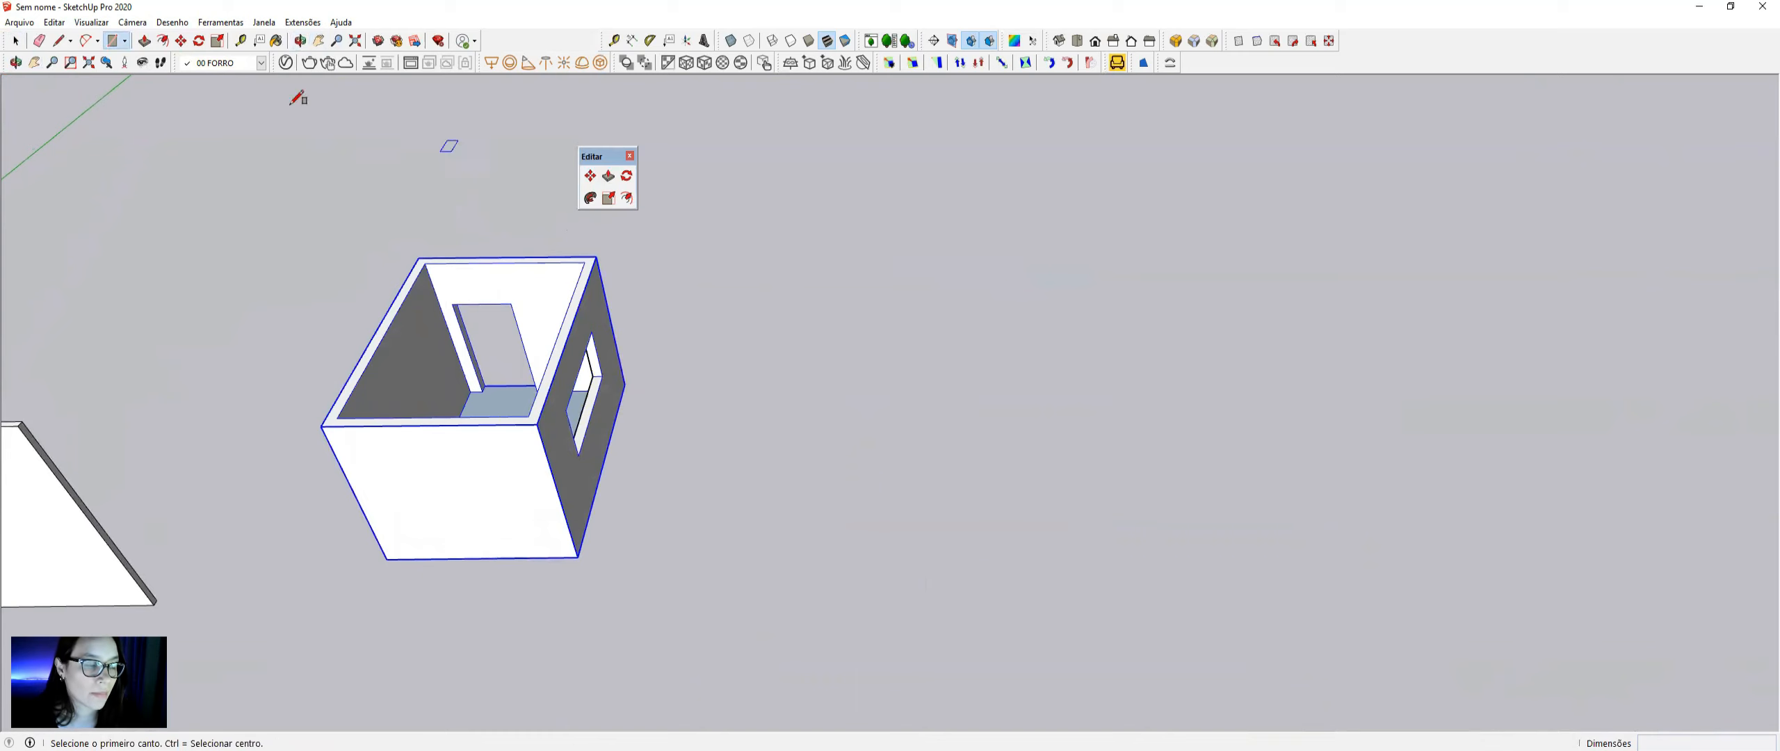
left_click(125, 43)
left_click(167, 103)
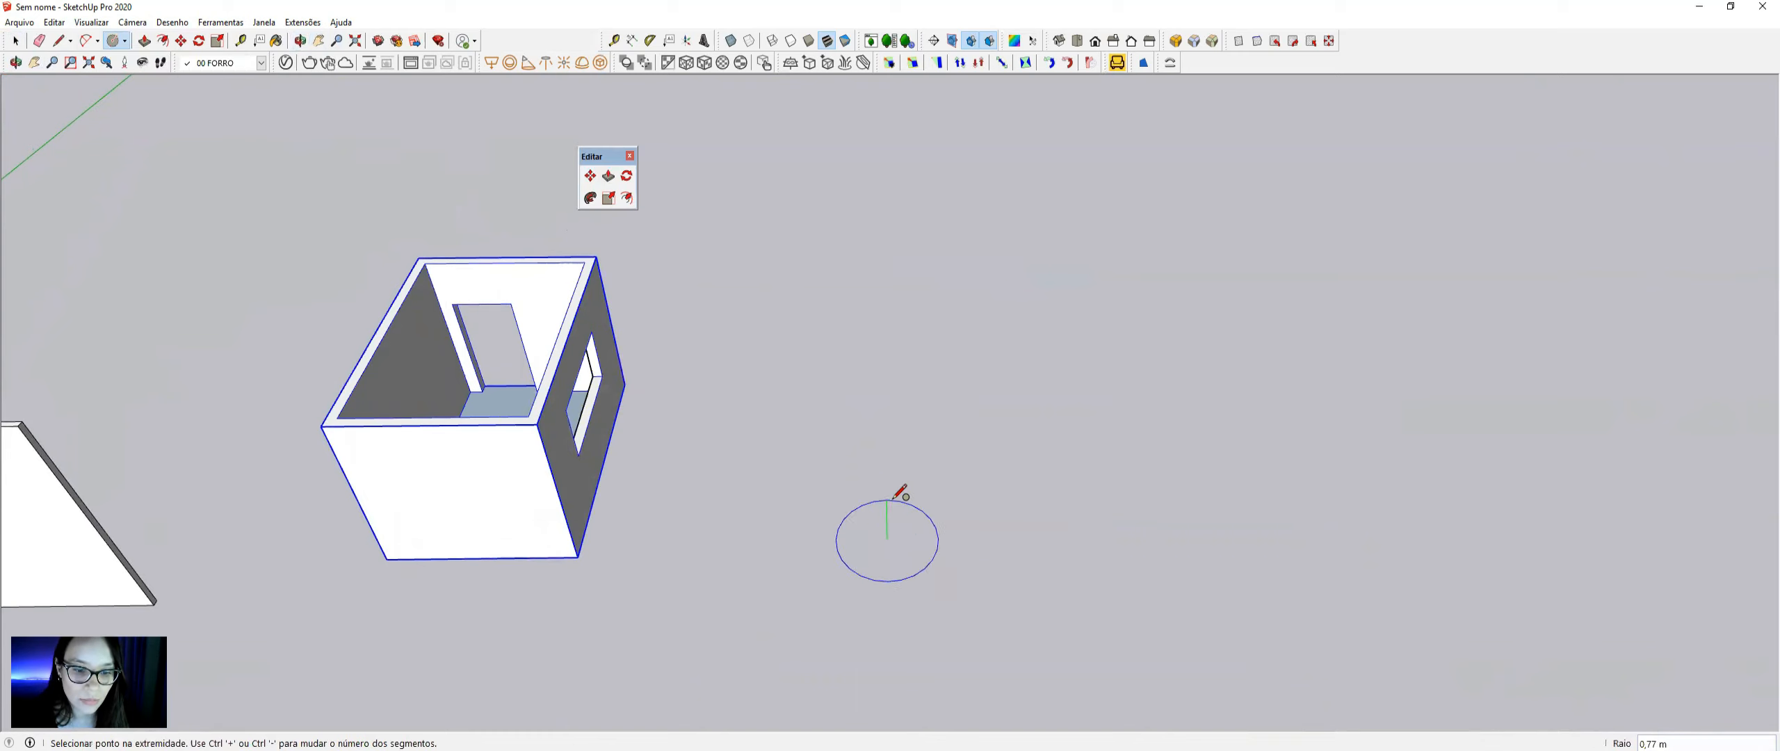
left_click(901, 488)
key("space")
- Set the ground circle's segment count to 100 to smooth its outline
scroll(925, 490, "up", 3)
scroll(873, 480, "up", 2)
left_click(859, 470)
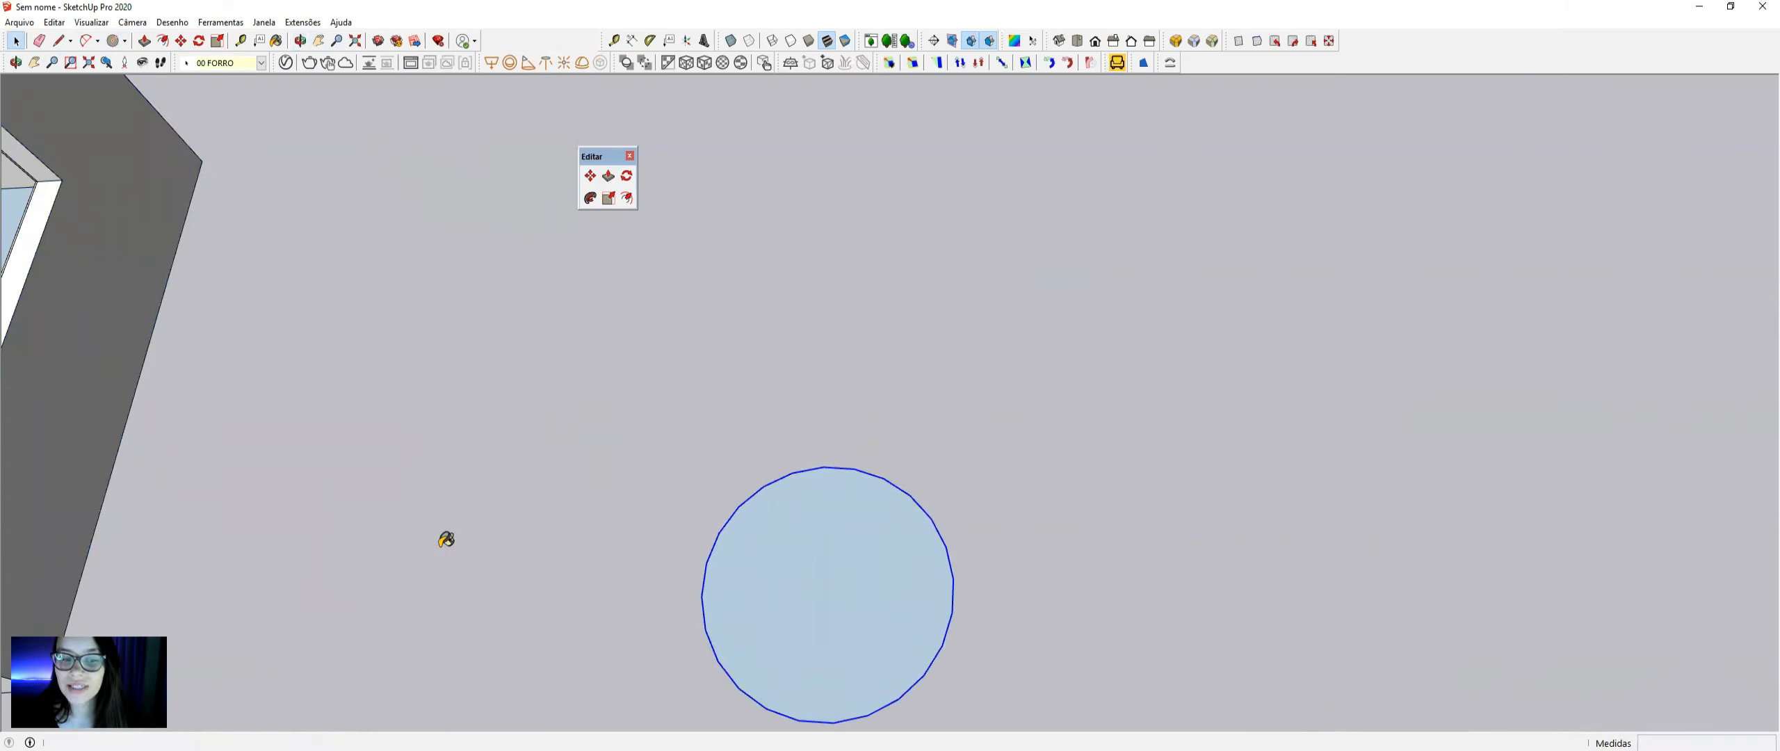
key("b")
left_click(1623, 108)
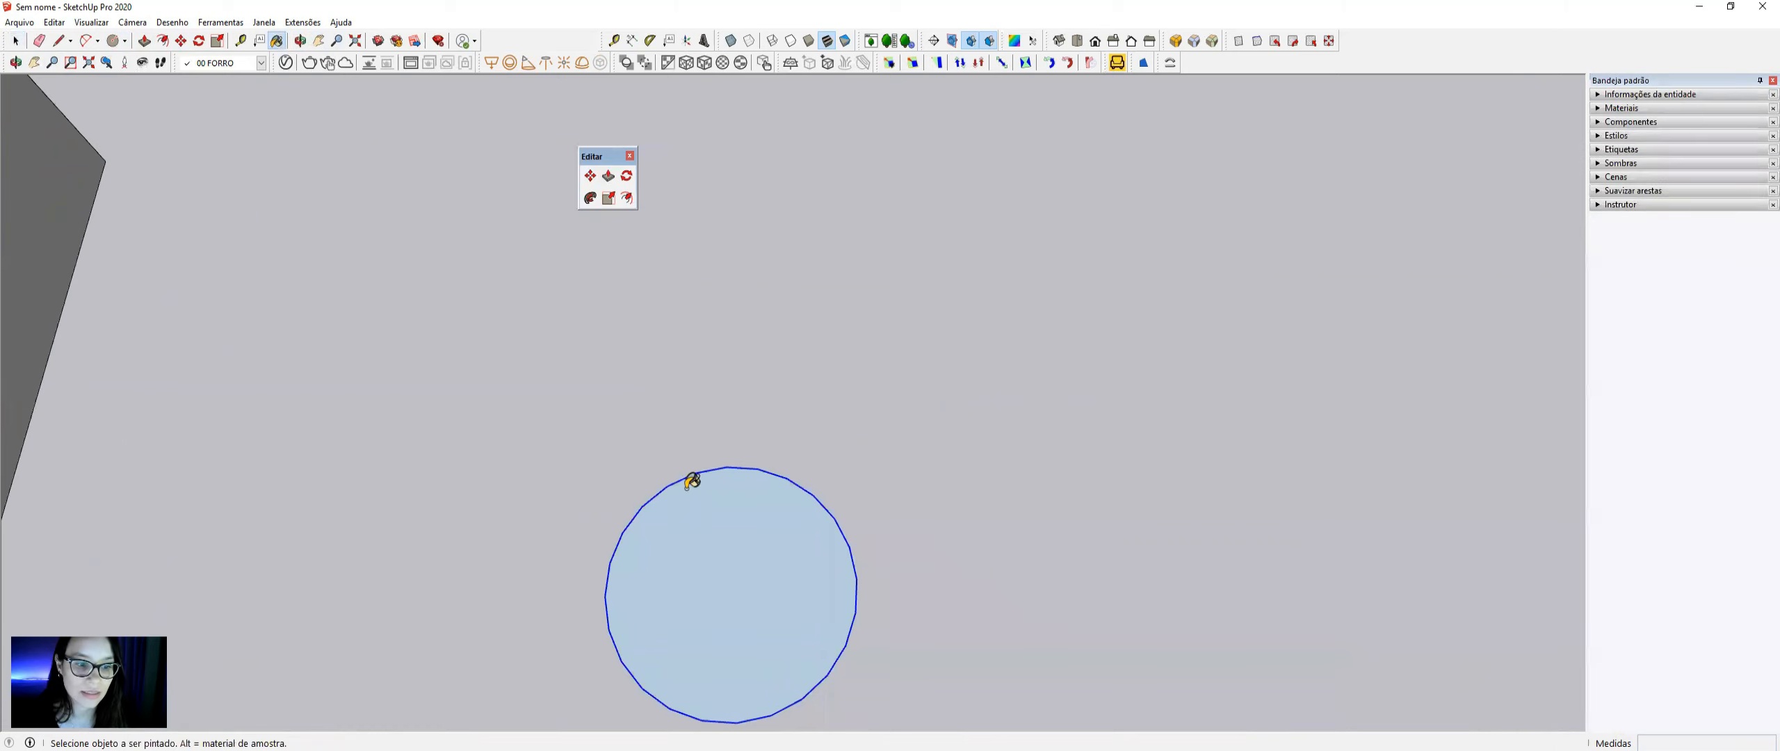
left_click(1628, 95)
left_click(1686, 167)
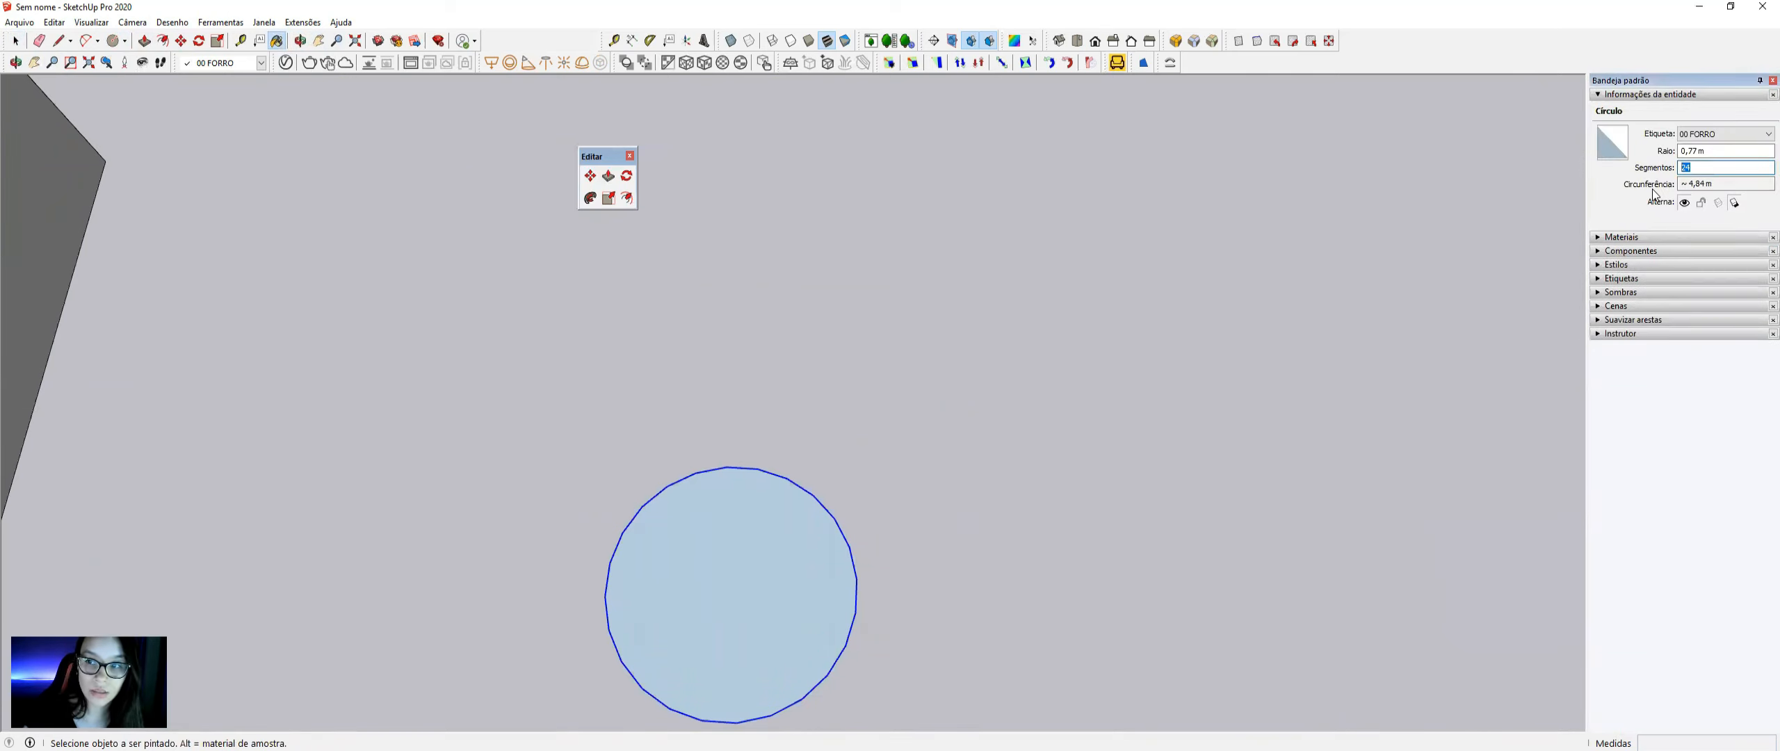
type("100")
key("Return")
scroll(1073, 410, "down", 3)
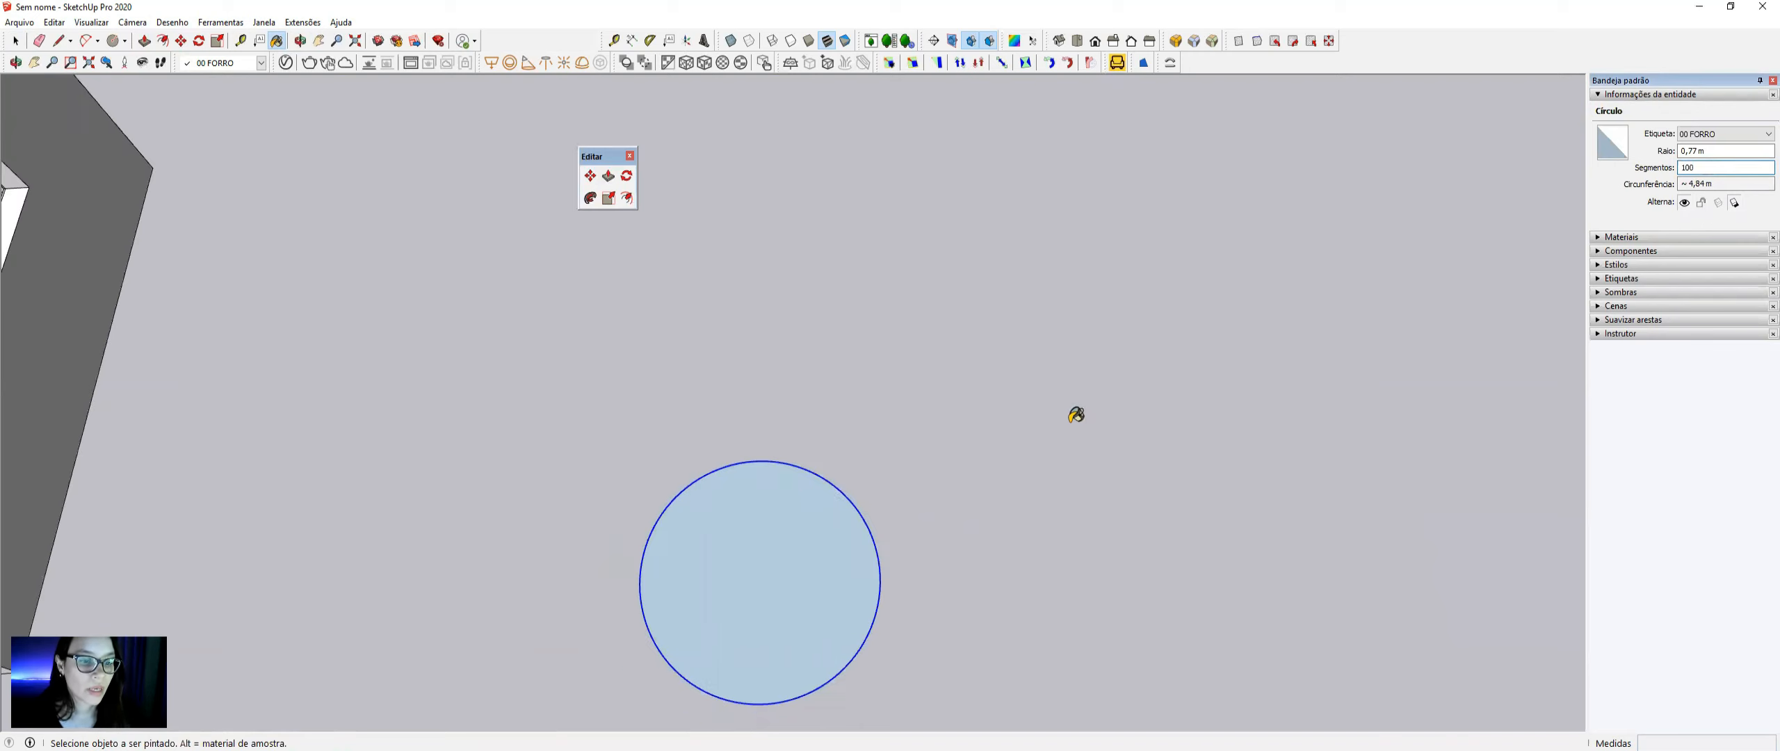
- Offset the circle's outline outward by about 0.05 m to form a thin ring around it
left_click(15, 40)
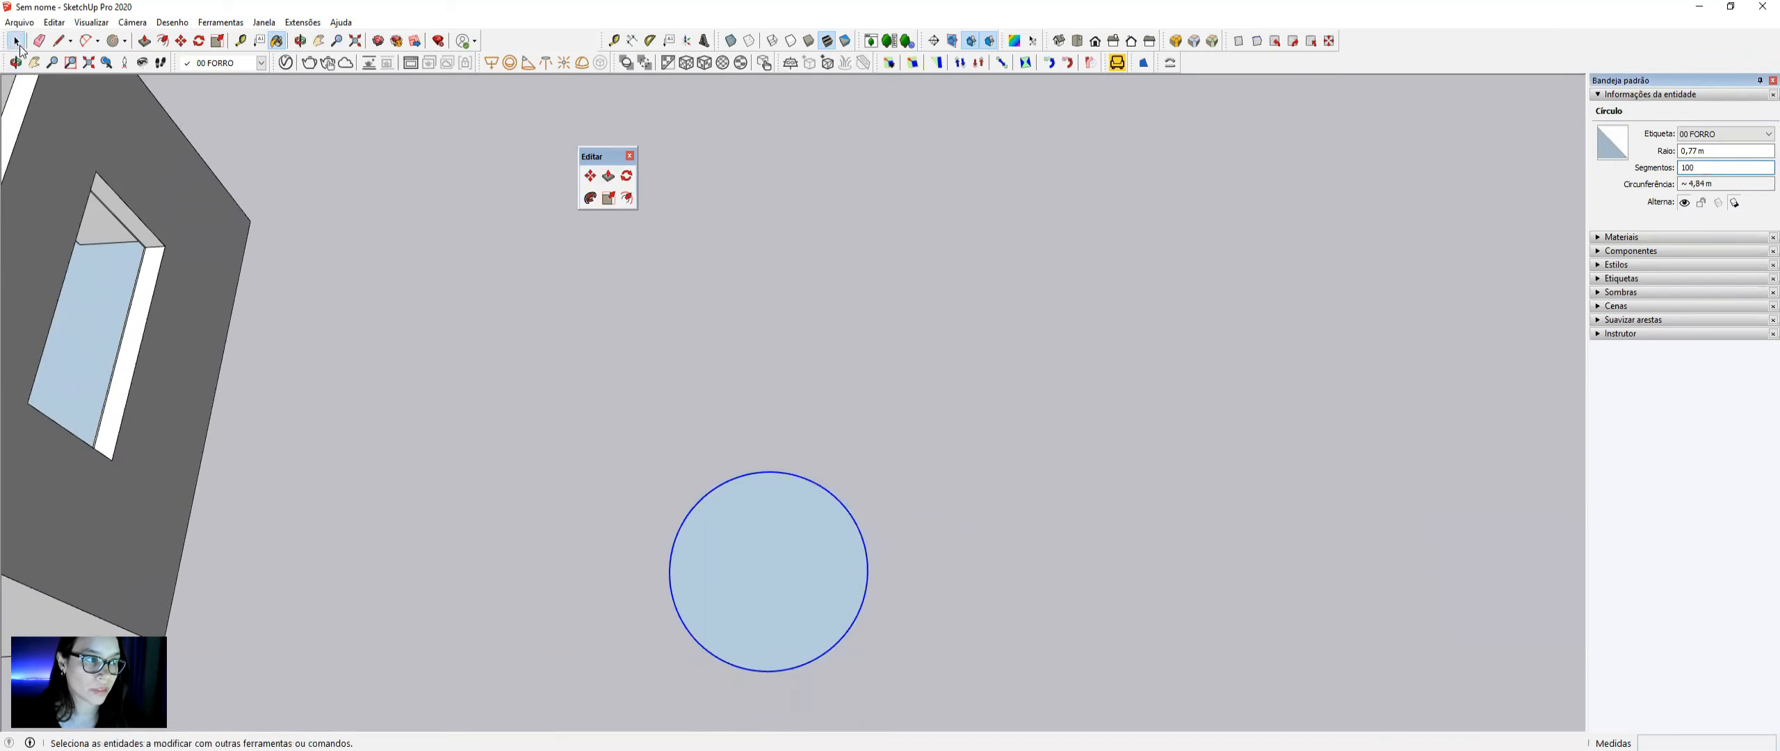
left_click(827, 537)
left_click(815, 507)
key("f")
left_click(763, 476)
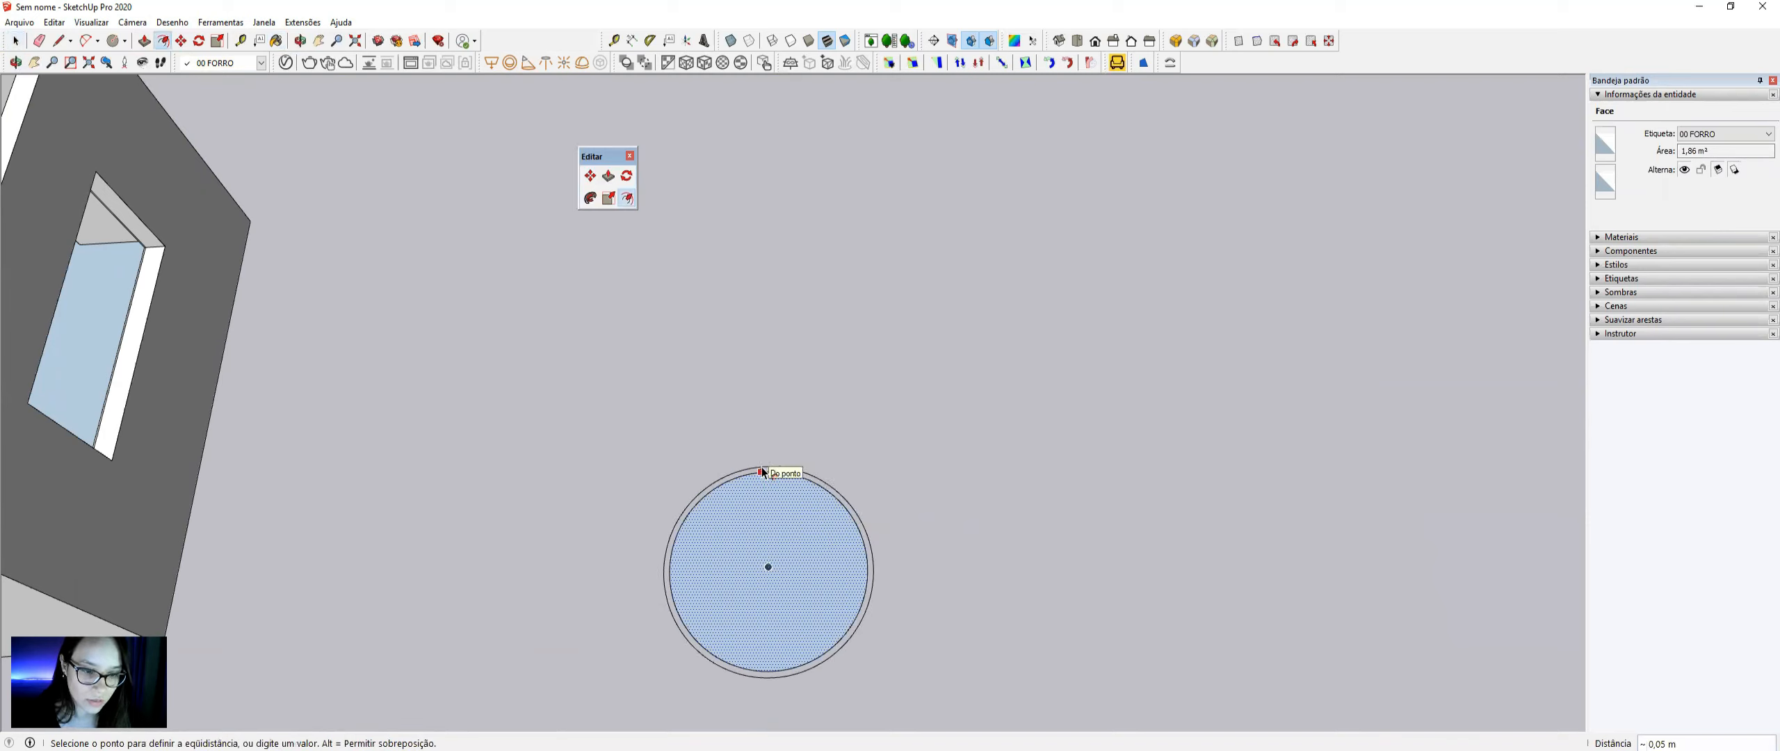
left_click(763, 473)
- Pull the thin ring around the circle up 0.07 m
scroll(814, 484, "up", 3)
key("p")
left_click(815, 485)
left_click(712, 475)
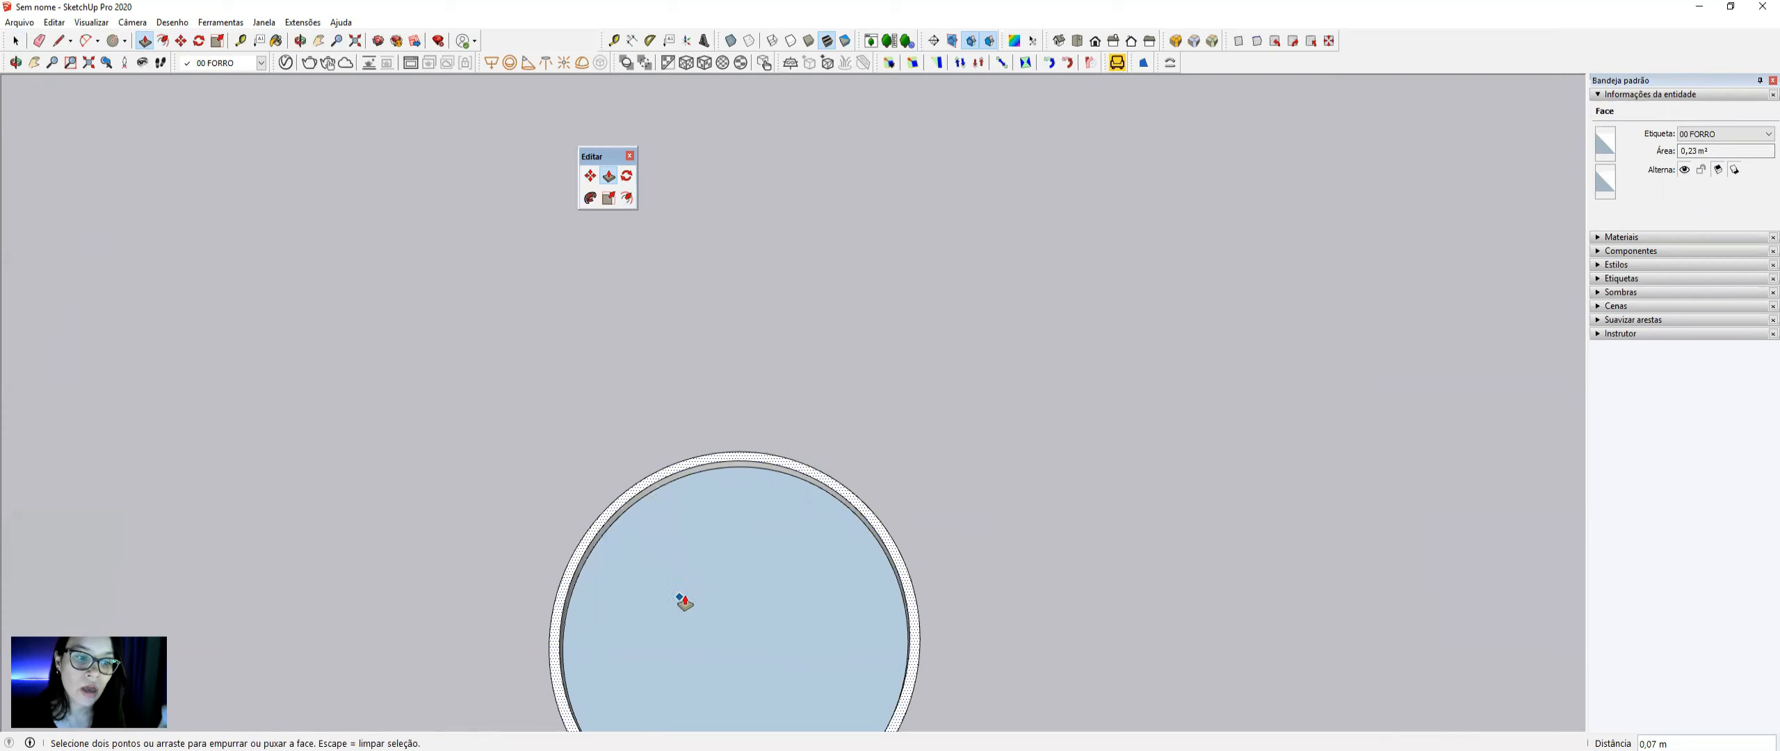
- Reverse the circular face inside the ring so its white front side faces up
key("space")
left_click(710, 522)
scroll(706, 520, "up", 1)
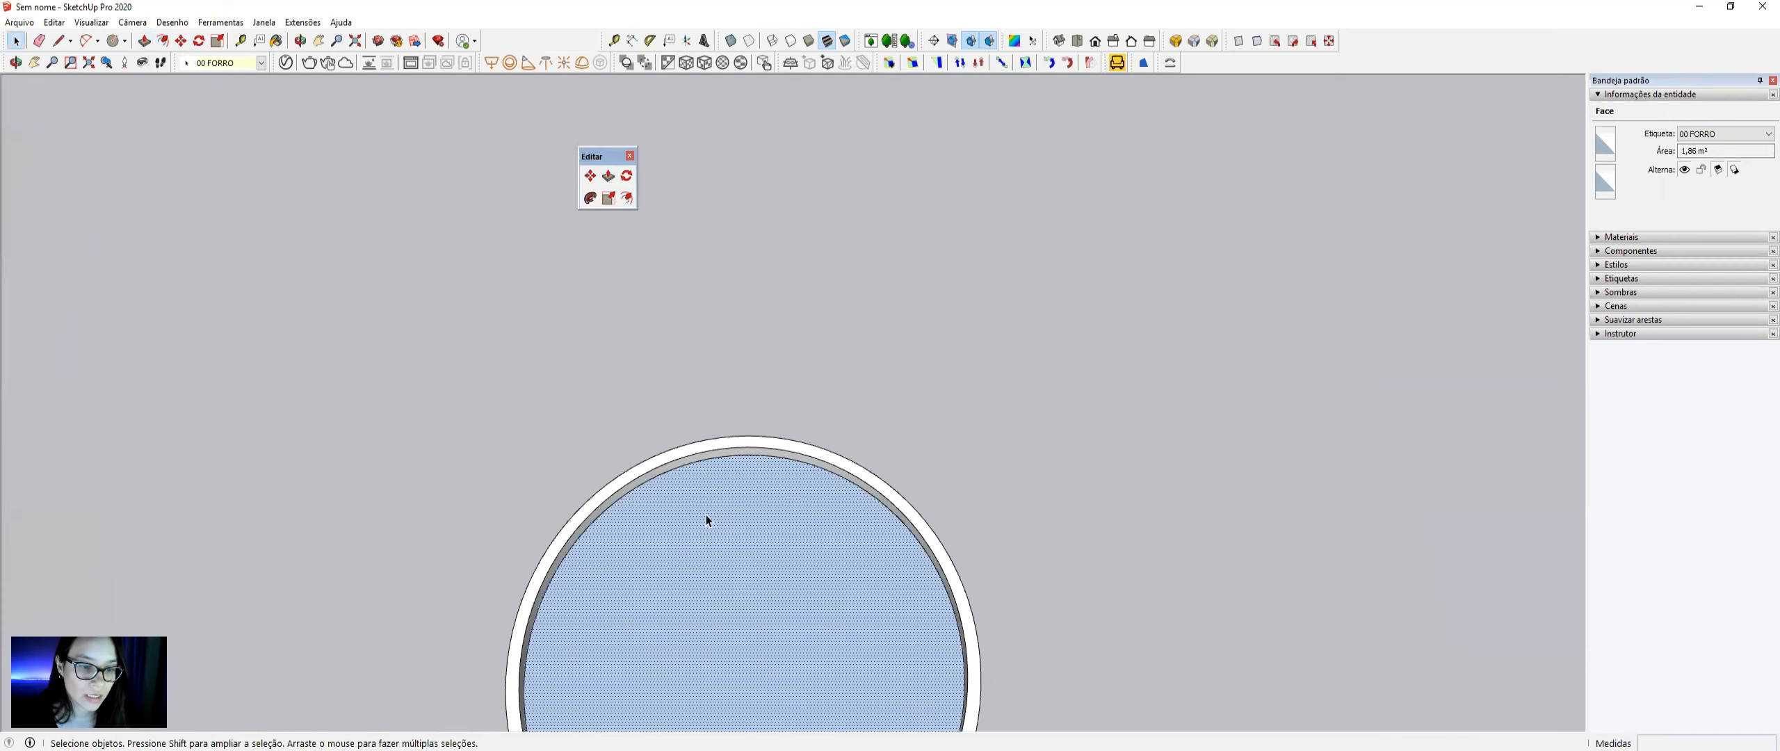
right_click(708, 506)
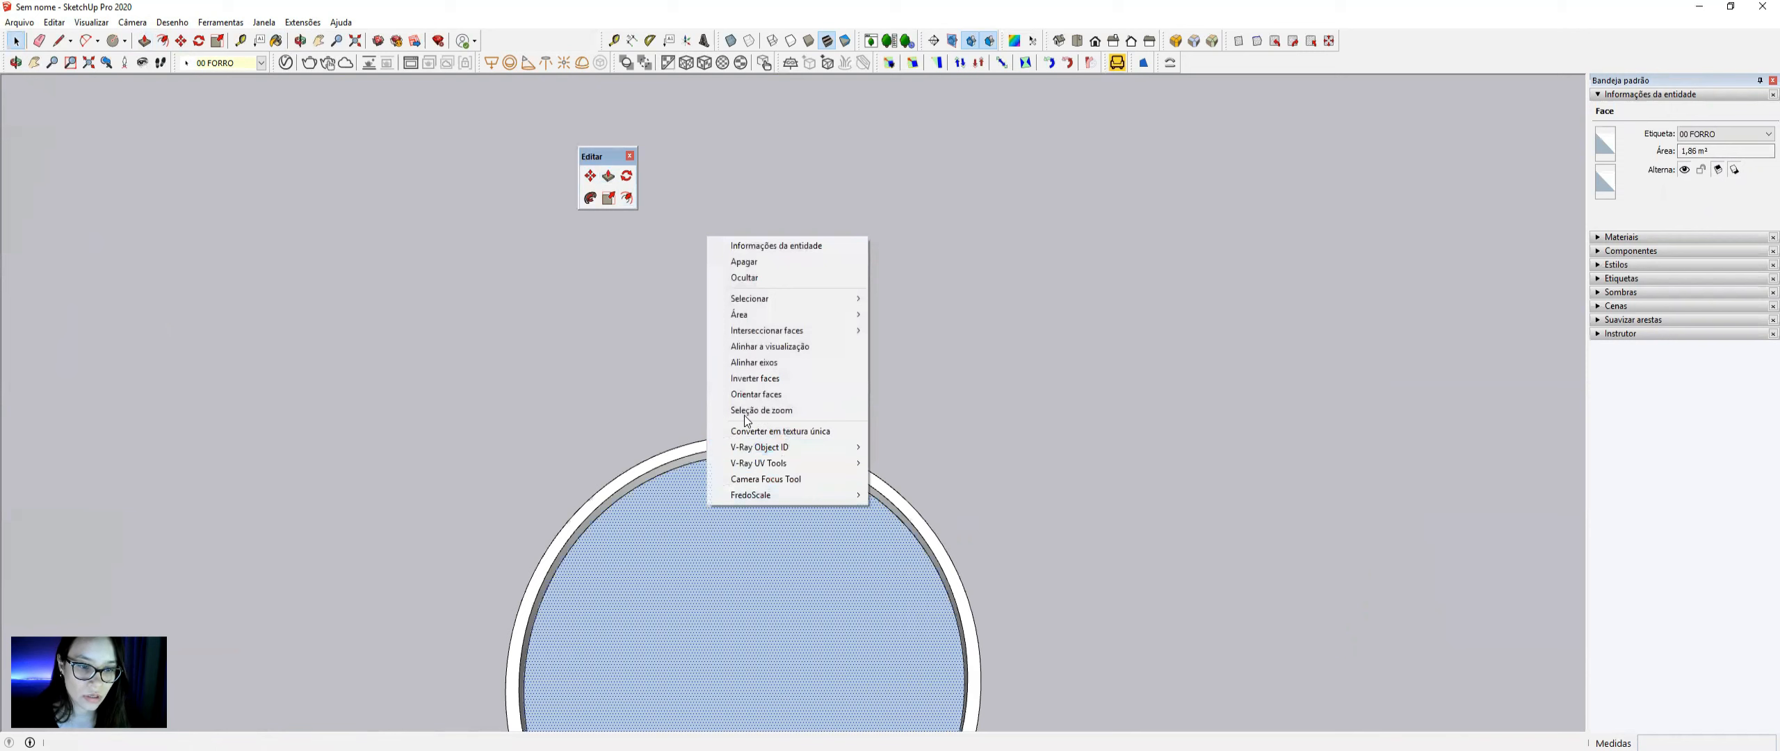
left_click(751, 363)
scroll(720, 473, "up", 4)
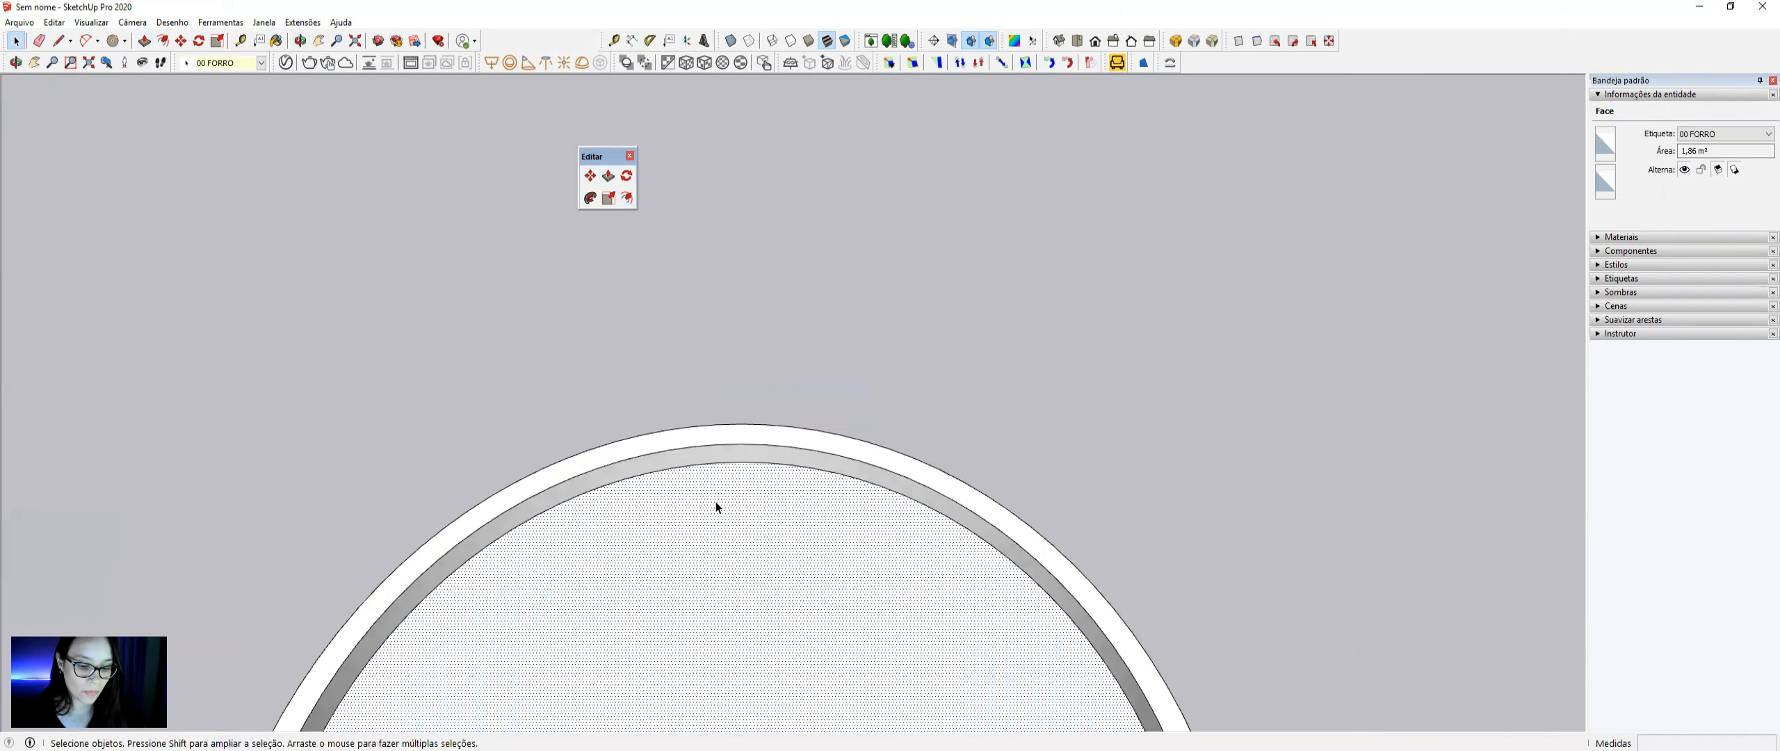
key("p")
left_click(675, 493)
key("m")
scroll(678, 493, "down", 3)
key("space")
- Group the circular face with its edges, and make the raised ring around it a separate group
double_click(710, 510)
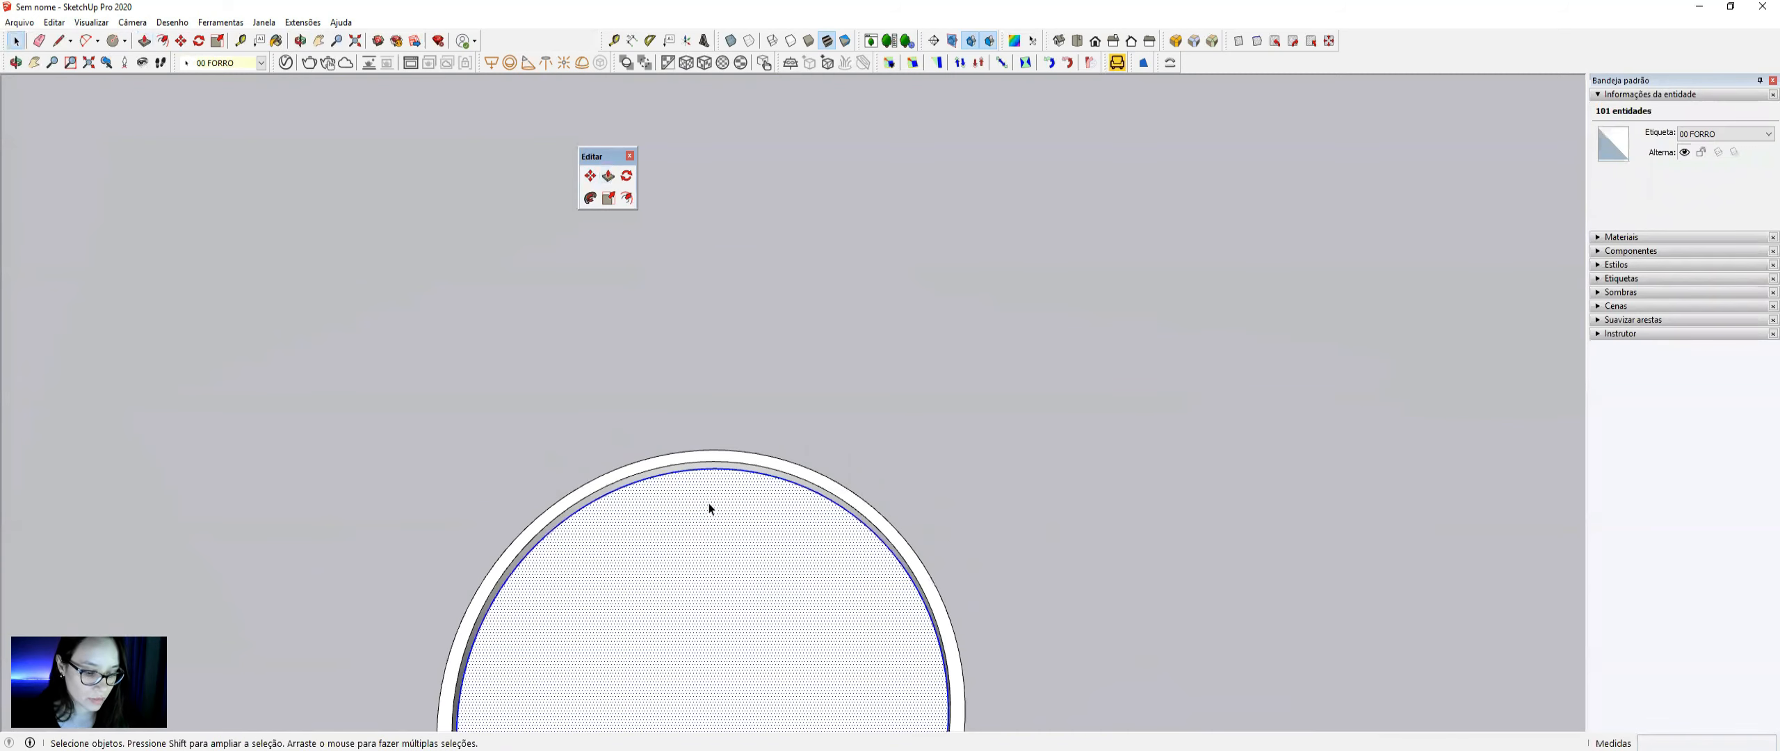
key("ctrl+g")
left_click(642, 476)
key("ctrl+shift+g")
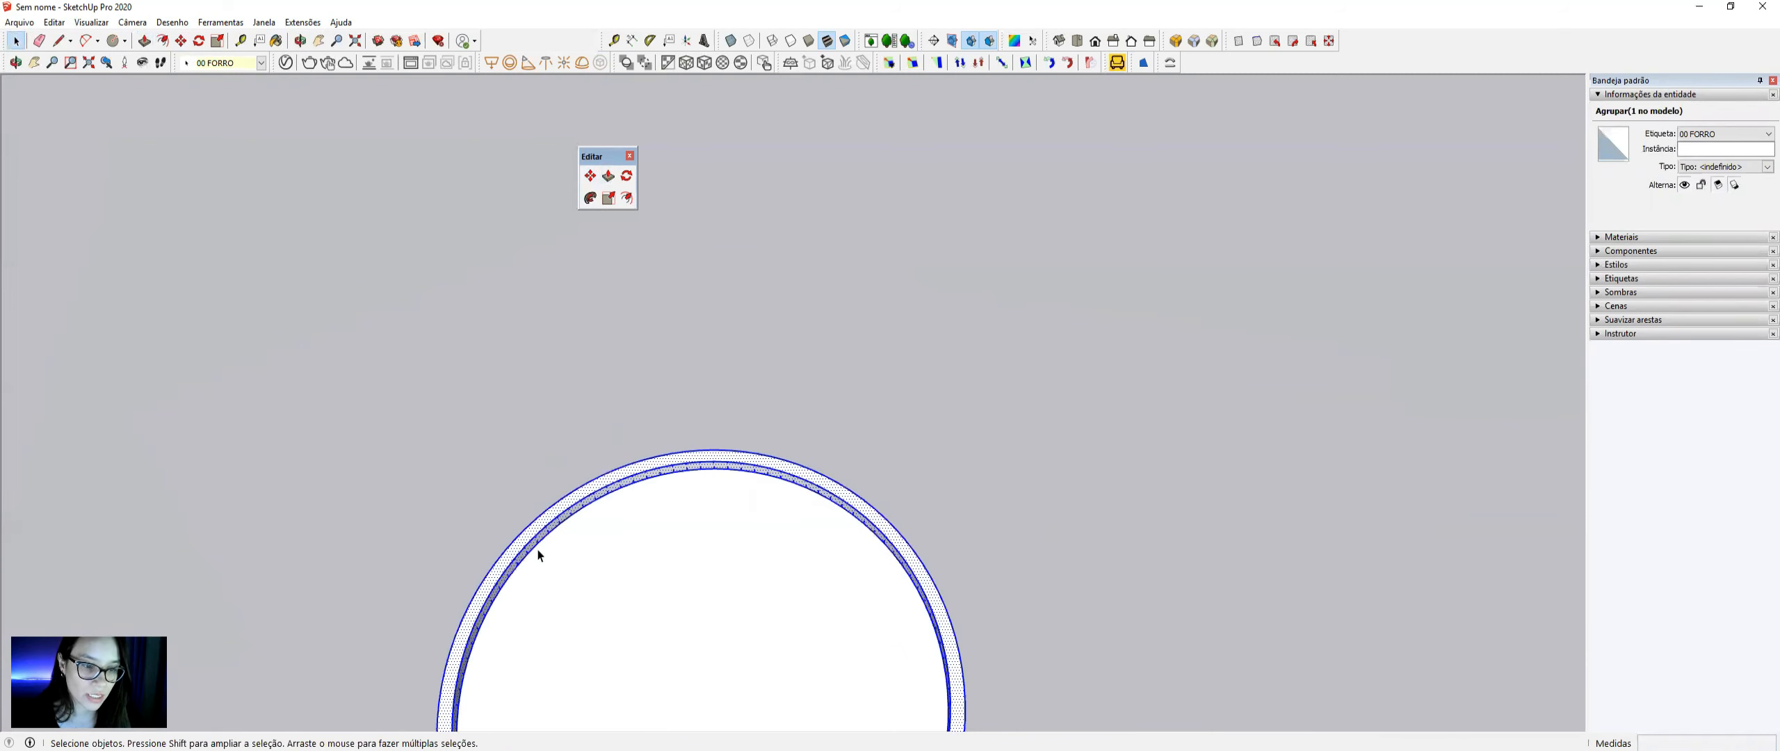
key("ctrl+g")
scroll(573, 345, "down", 5)
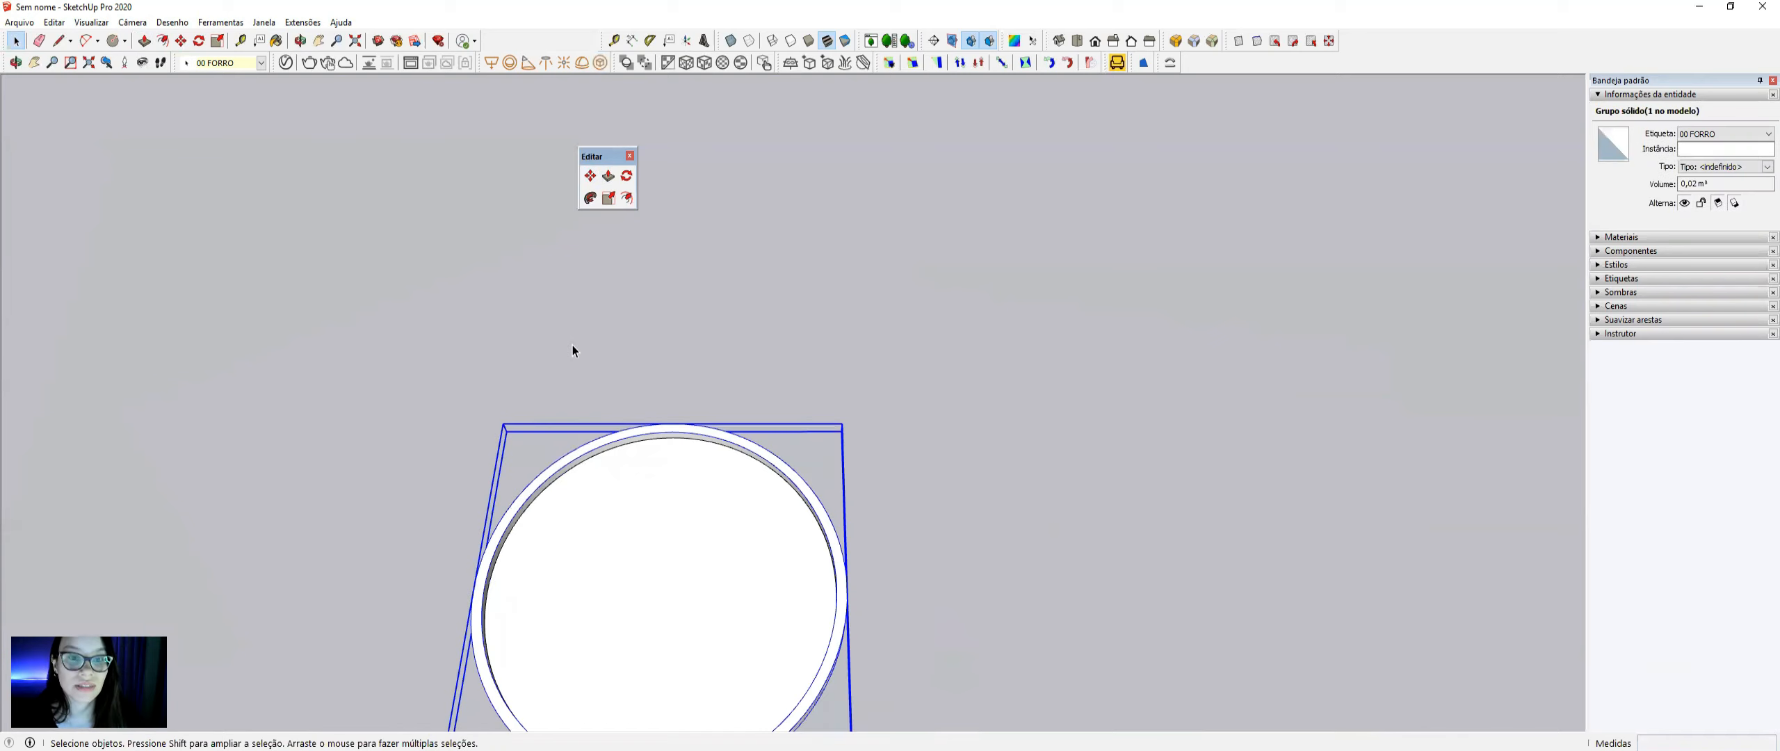
- Draw an upright rectangle about 1.4 m wide on the ground beside the round frame
middle_click_drag(584, 341, 739, 541)
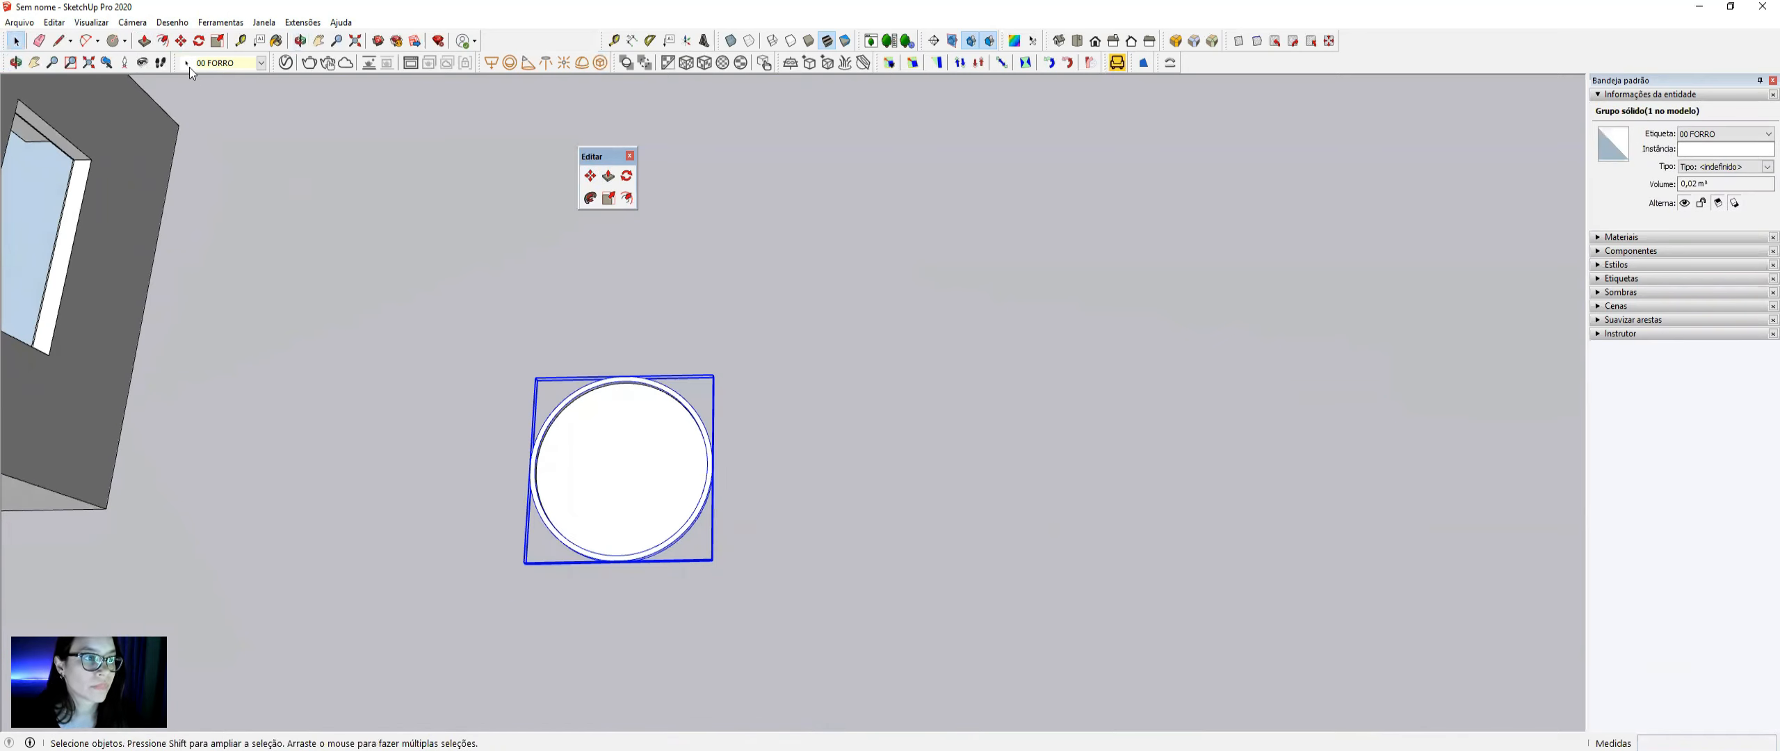
left_click(125, 41)
left_click(149, 61)
left_click(800, 376)
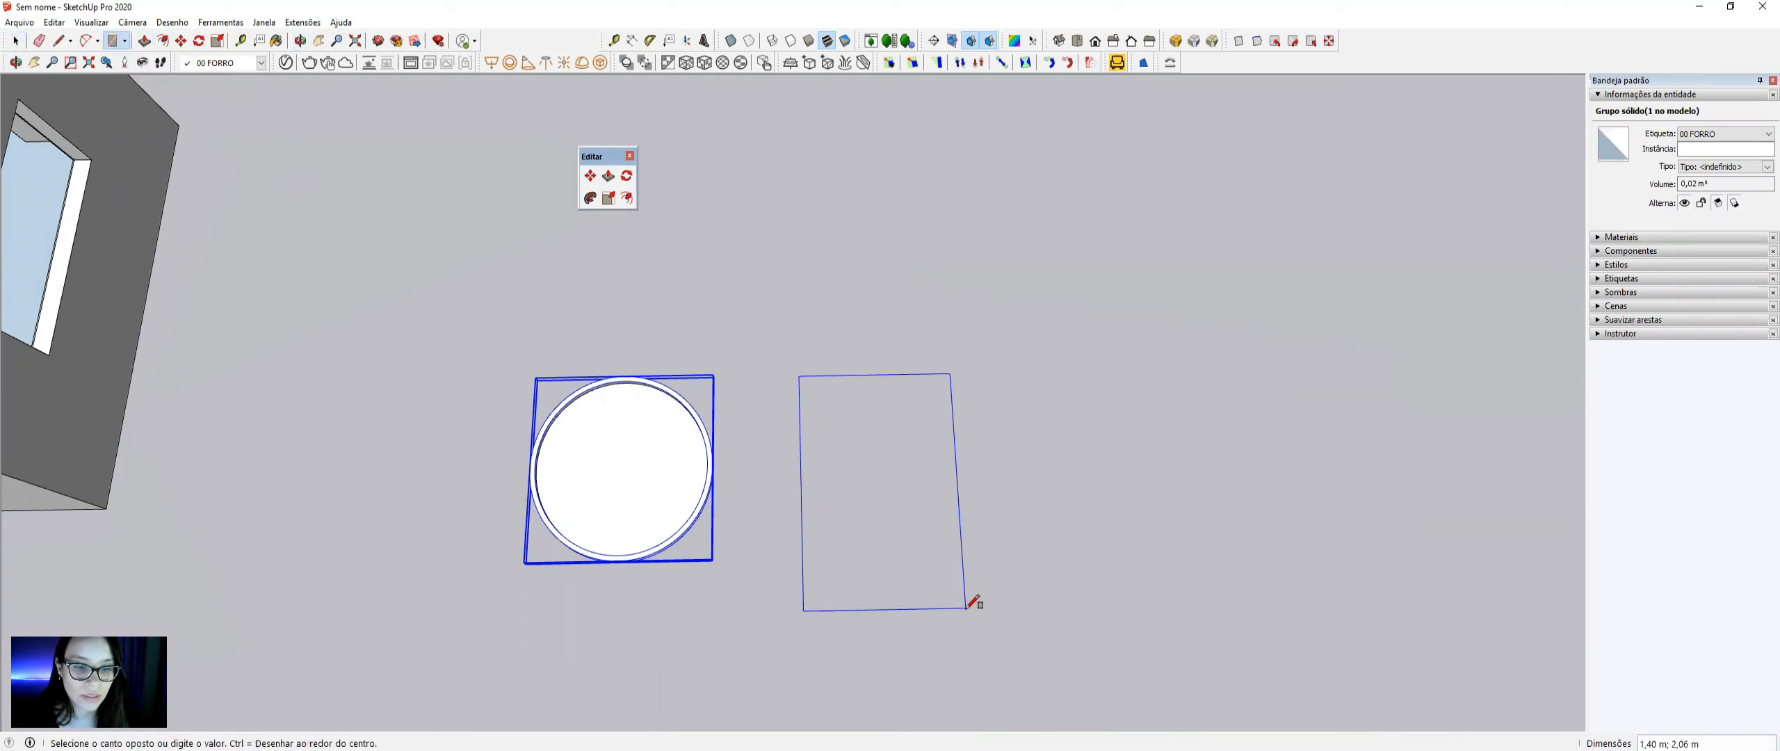
left_click(966, 638)
- Offset the rectangle's outline outward by the previous offset distance and pull the resulting border up 0.03 m
key("space")
left_click(894, 393)
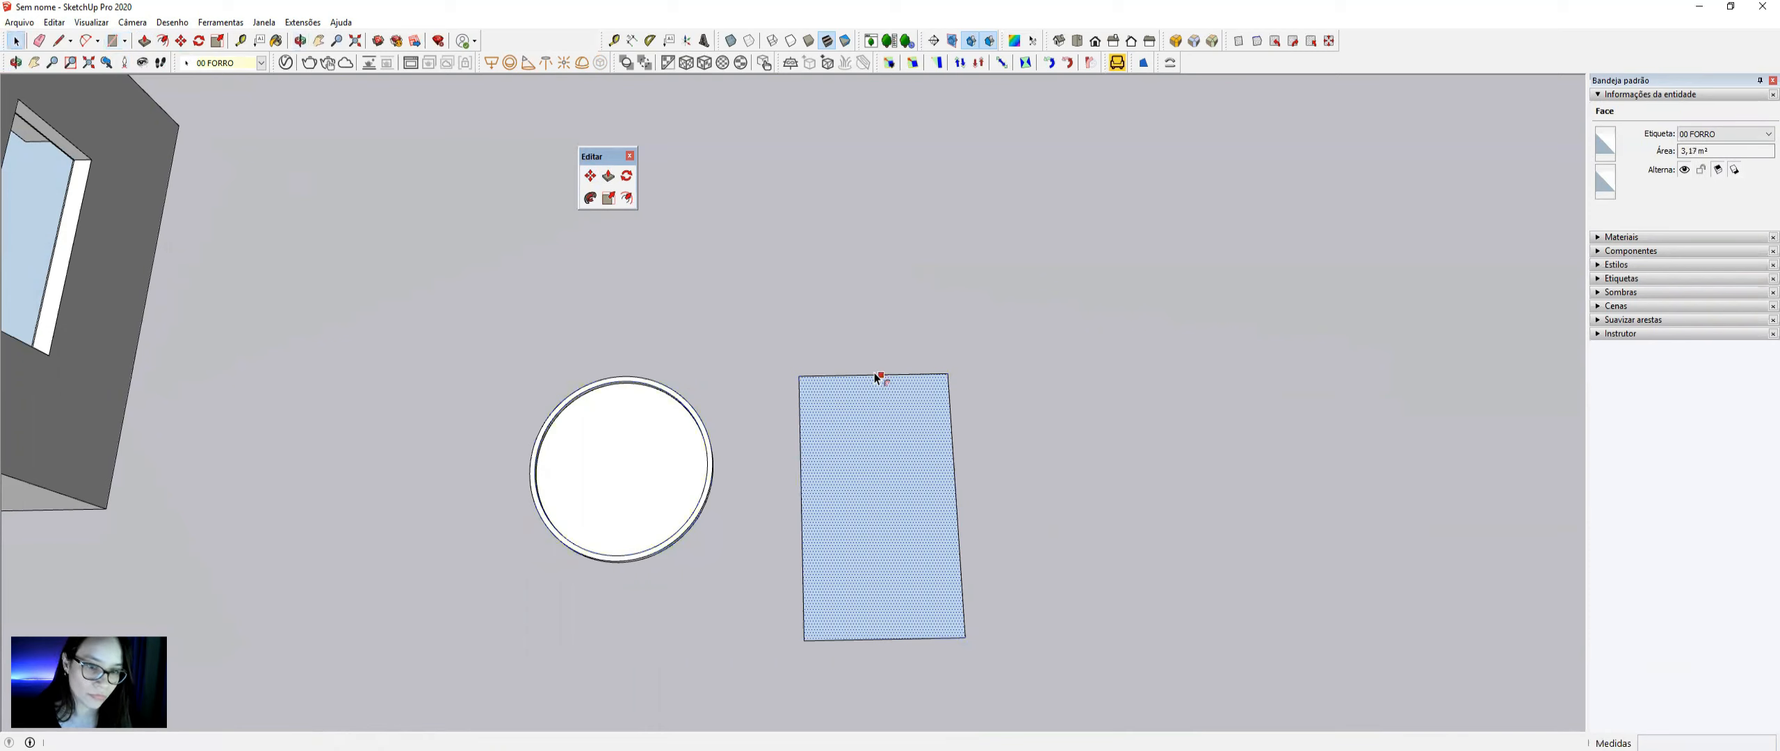
double_click(878, 378)
scroll(951, 381, "up", 3)
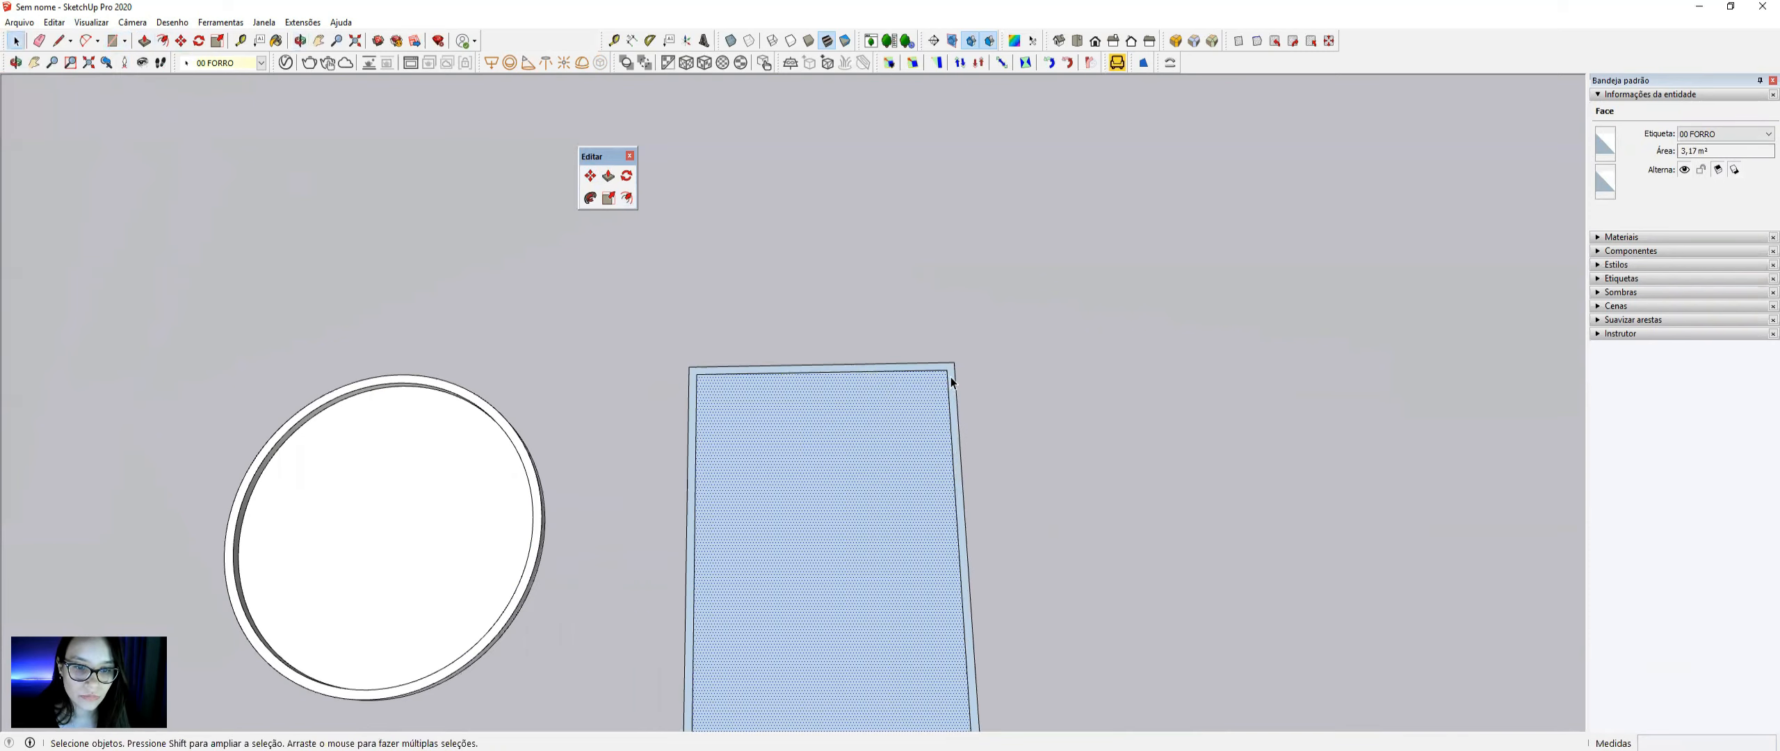
scroll(952, 381, "up", 3)
key("p")
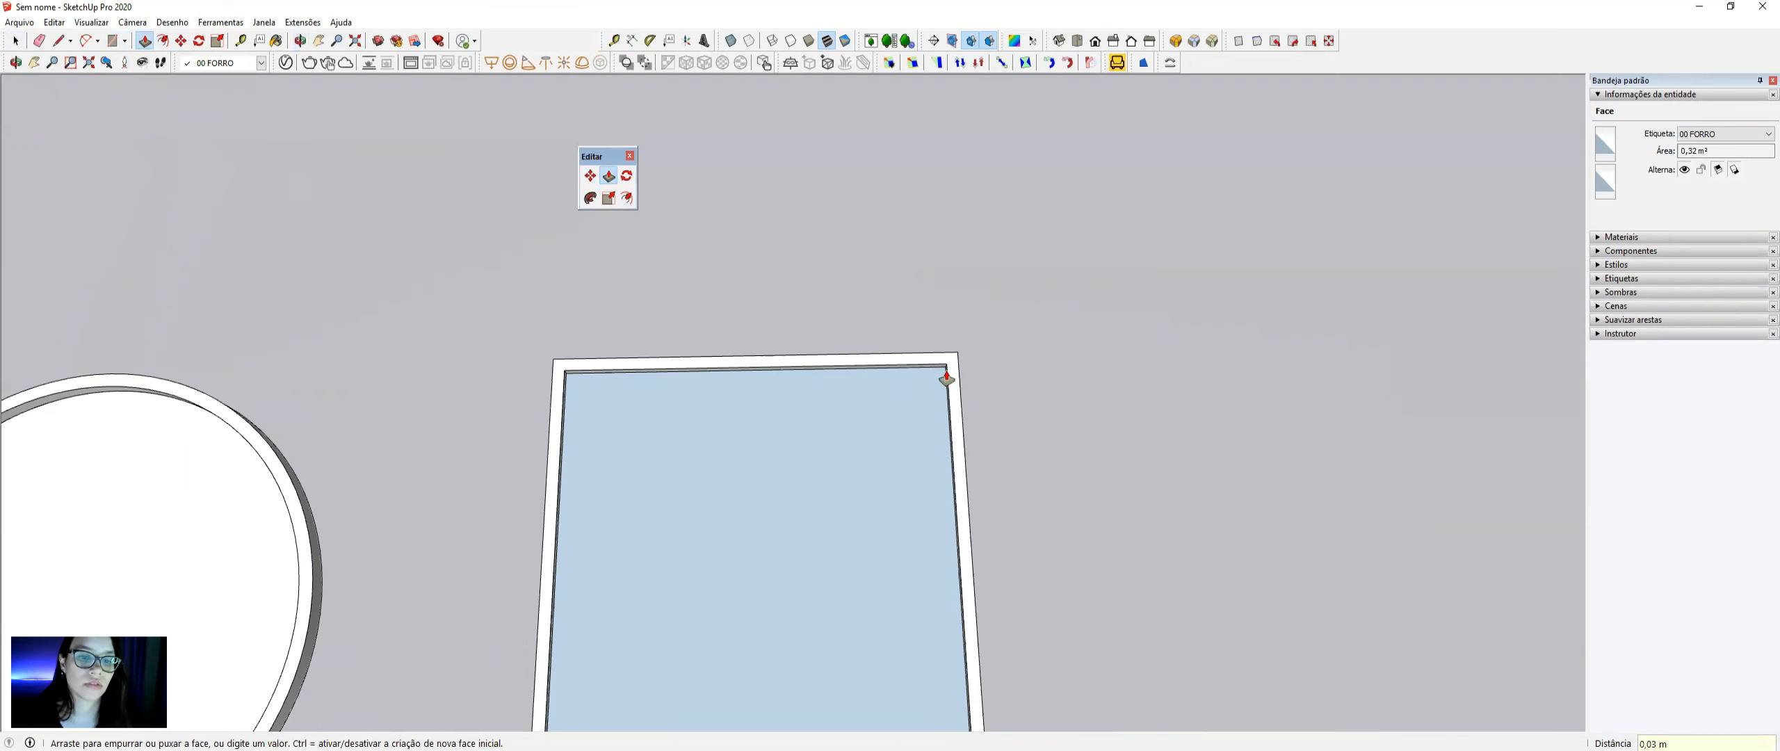
- Reverse the rectangular face inside the border so its white front side faces up
key("space")
left_click(929, 384)
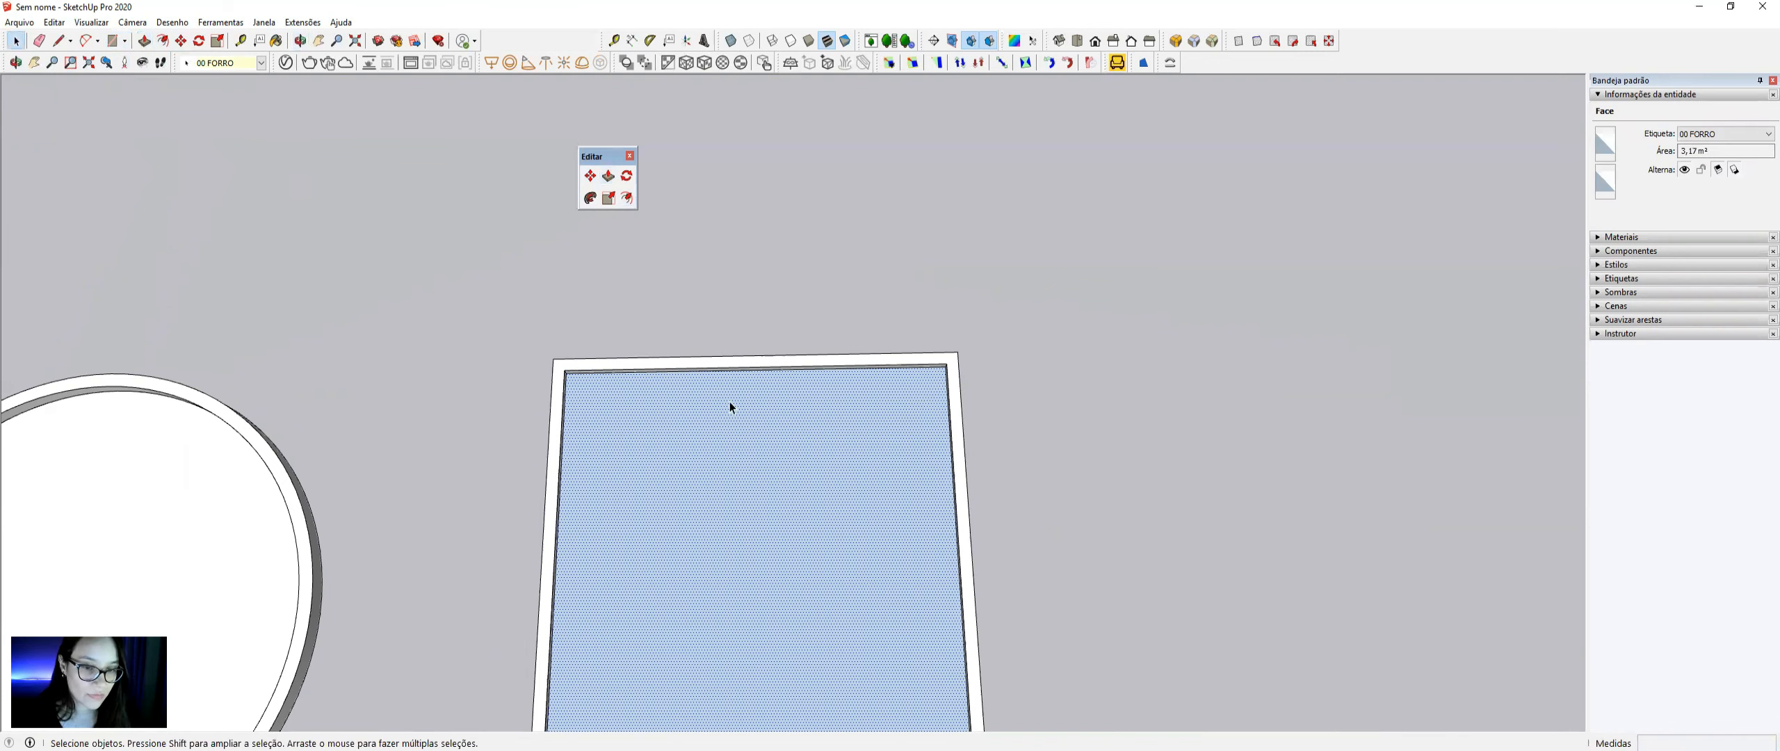
right_click(720, 430)
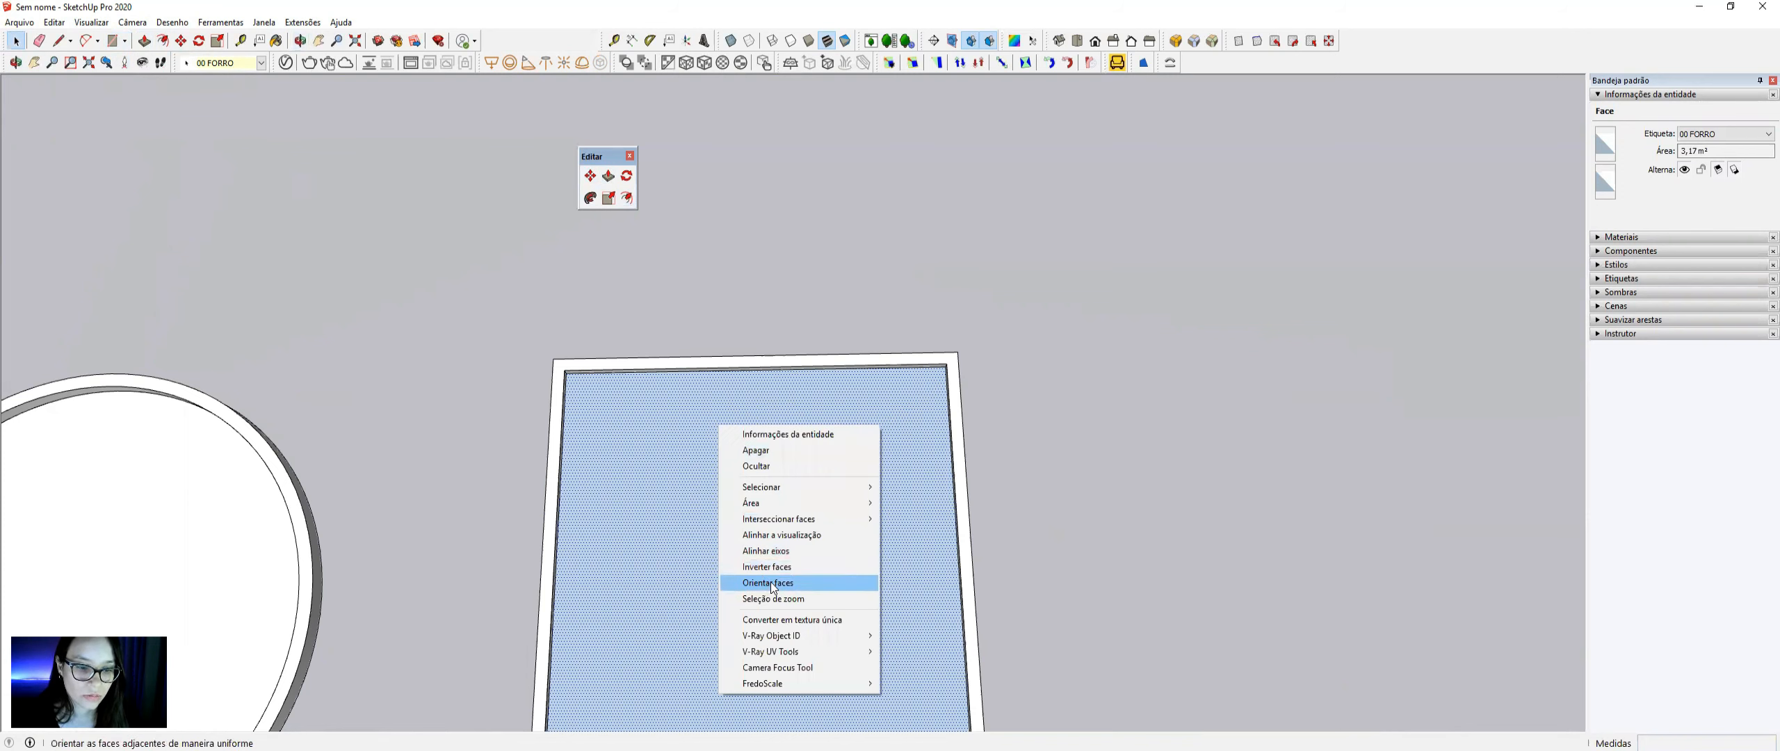
left_click(767, 567)
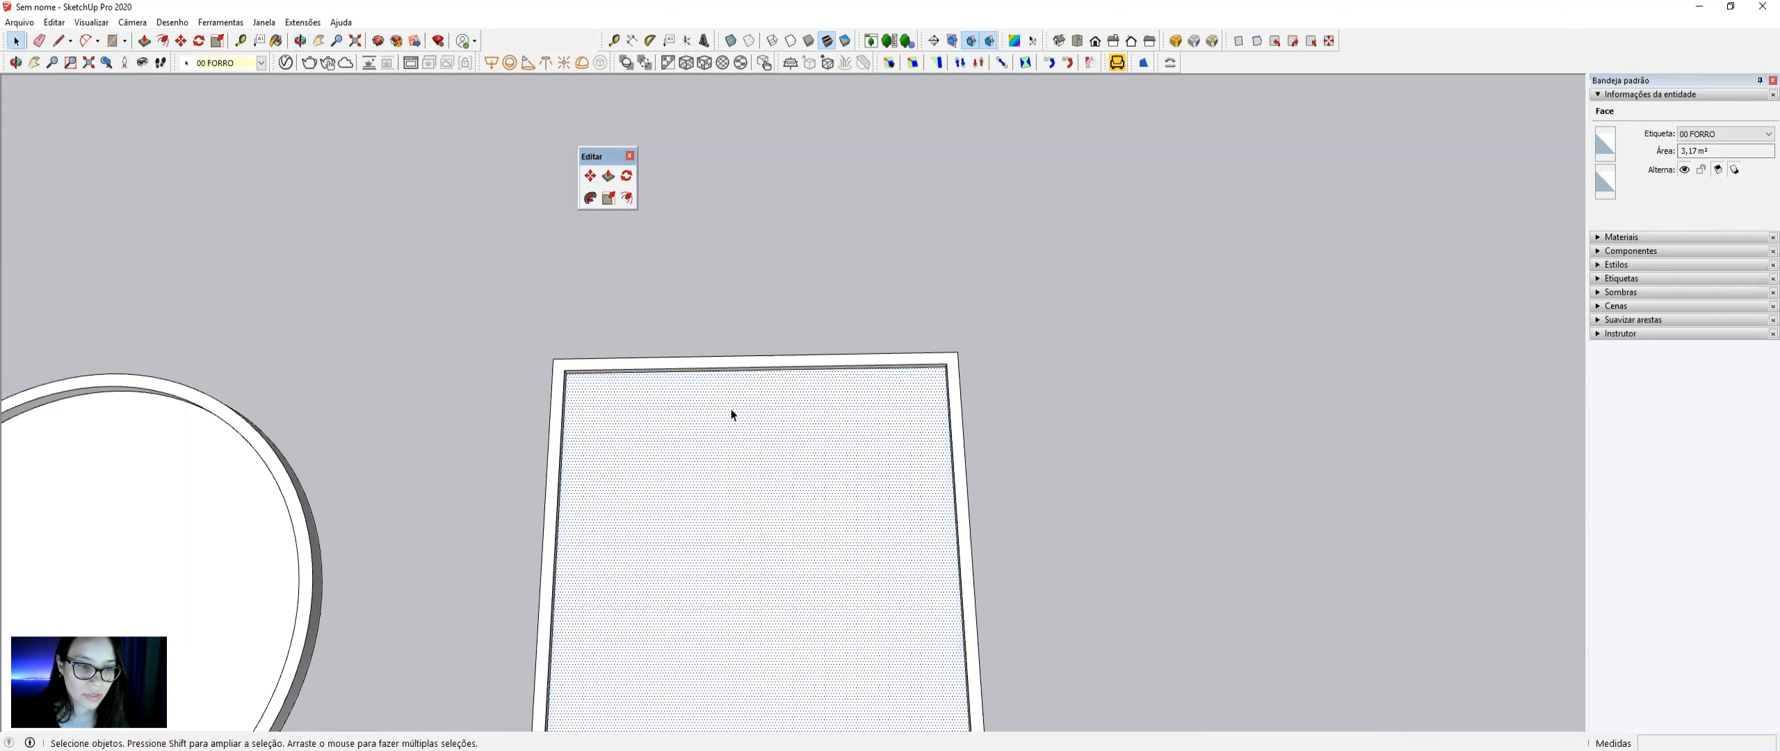
- Group the rectangular face with its edges, and make the raised border around it a separate group
double_click(692, 394)
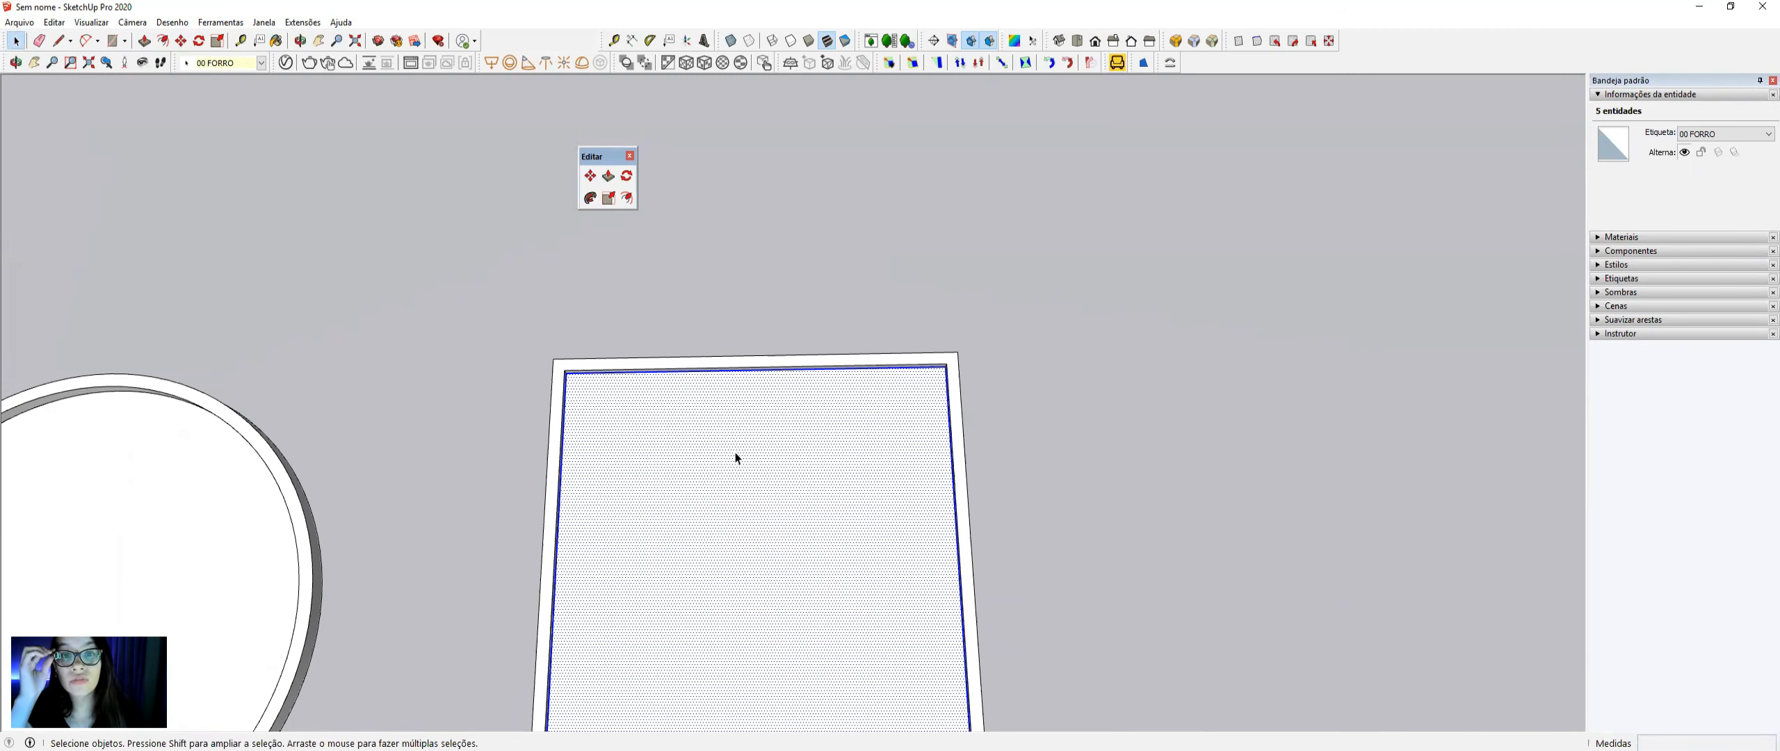
key("ctrl+g")
triple_click(724, 359)
key("ctrl+g")
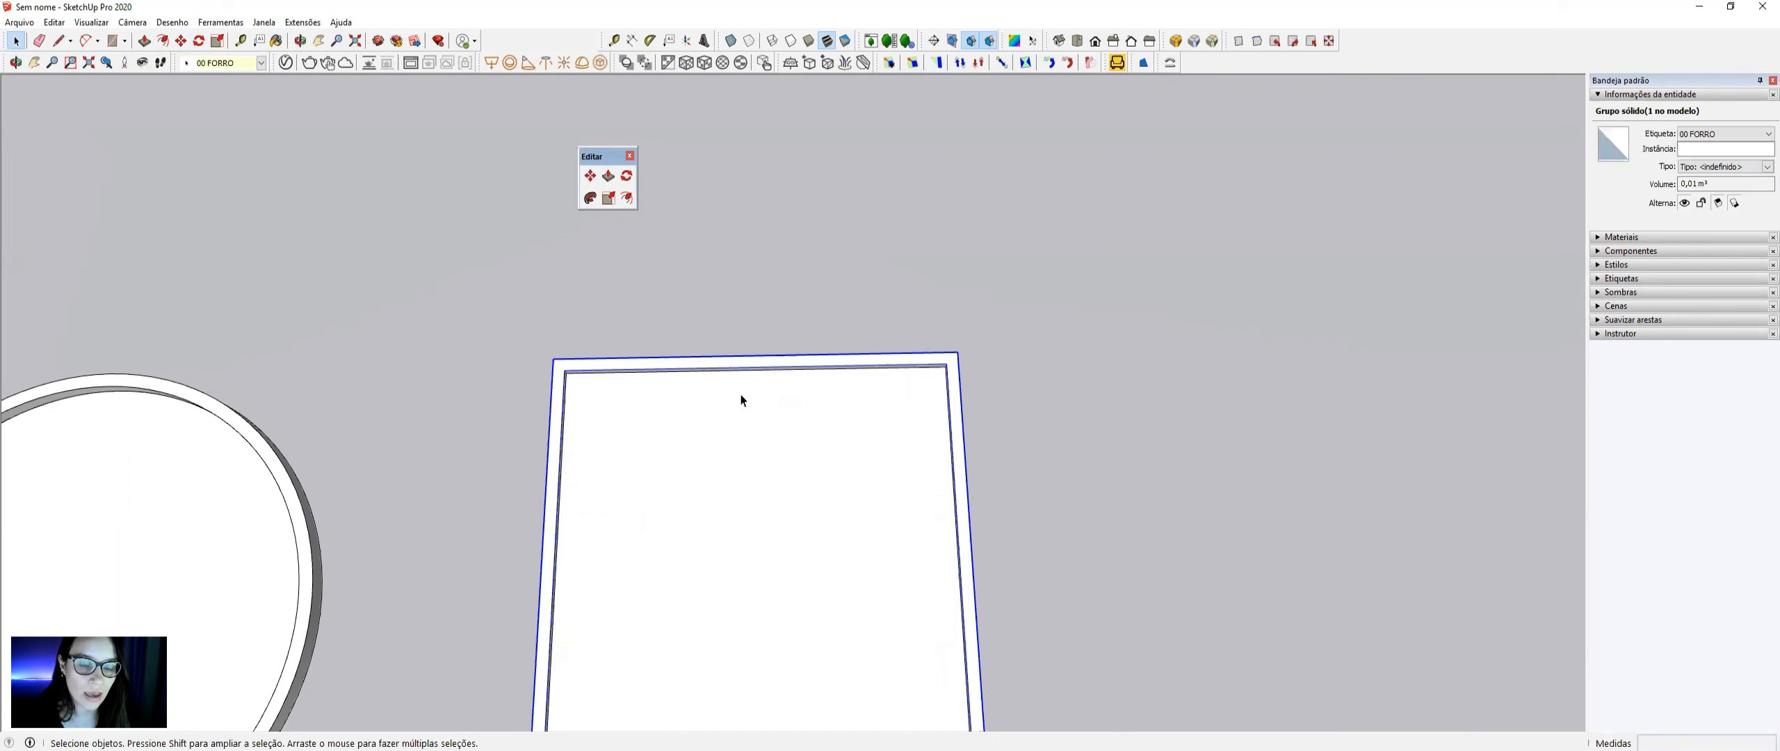
- Open the group of the inner rectangle, push/pull its face to give it thickness, and close the group
scroll(696, 404, "down", 2)
double_click(719, 410)
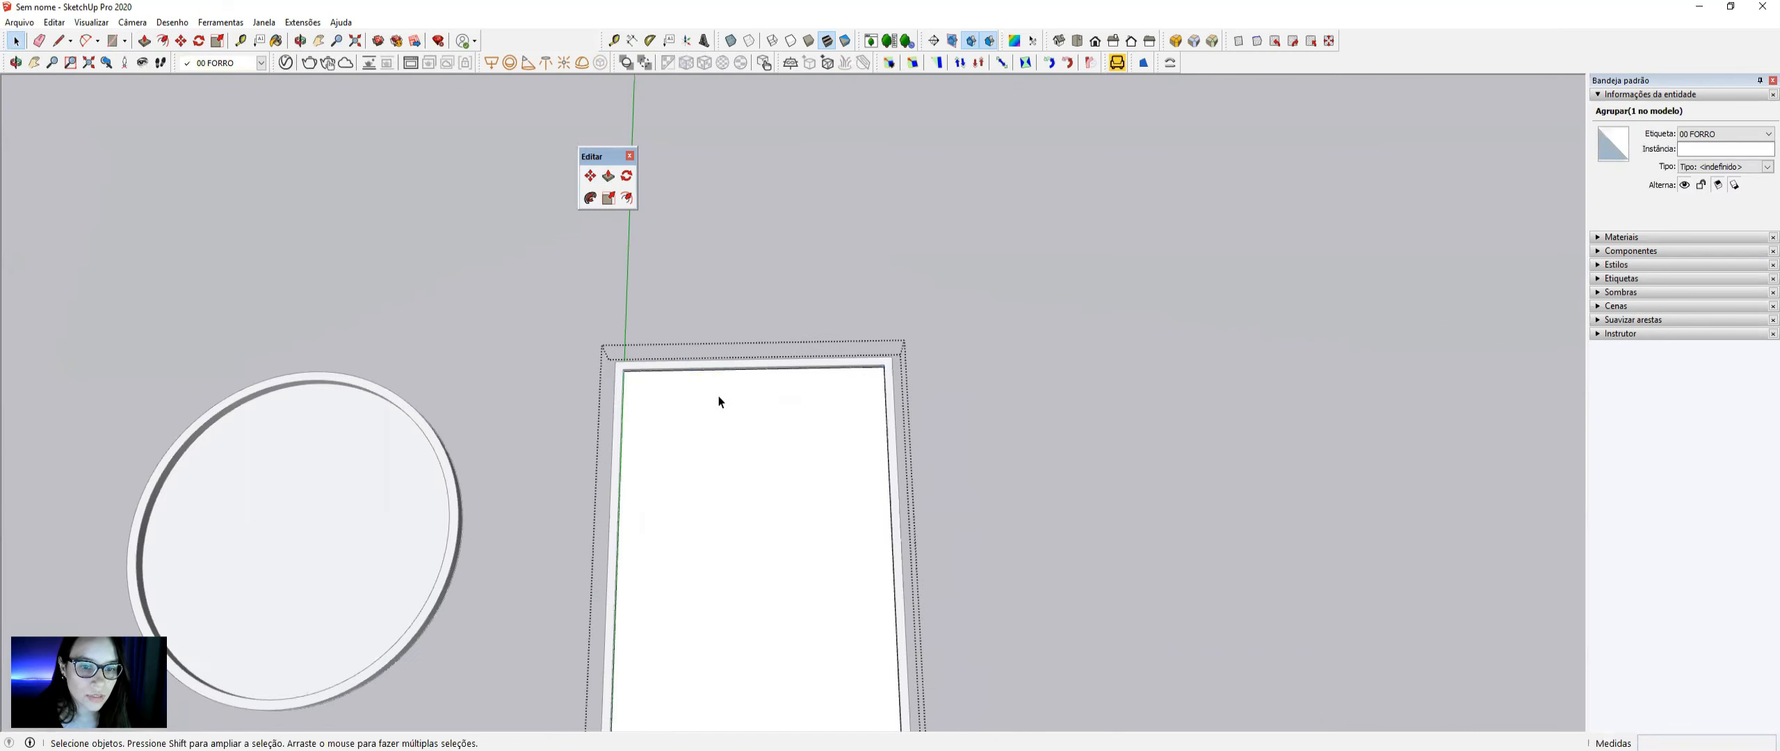
left_click(719, 401)
scroll(716, 397, "up", 2)
key("p")
key("space")
scroll(763, 302, "down", 3)
left_click(771, 297)
- Look over the round and rectangular frames, the room and the panel with its recesses
scroll(771, 300, "down", 3)
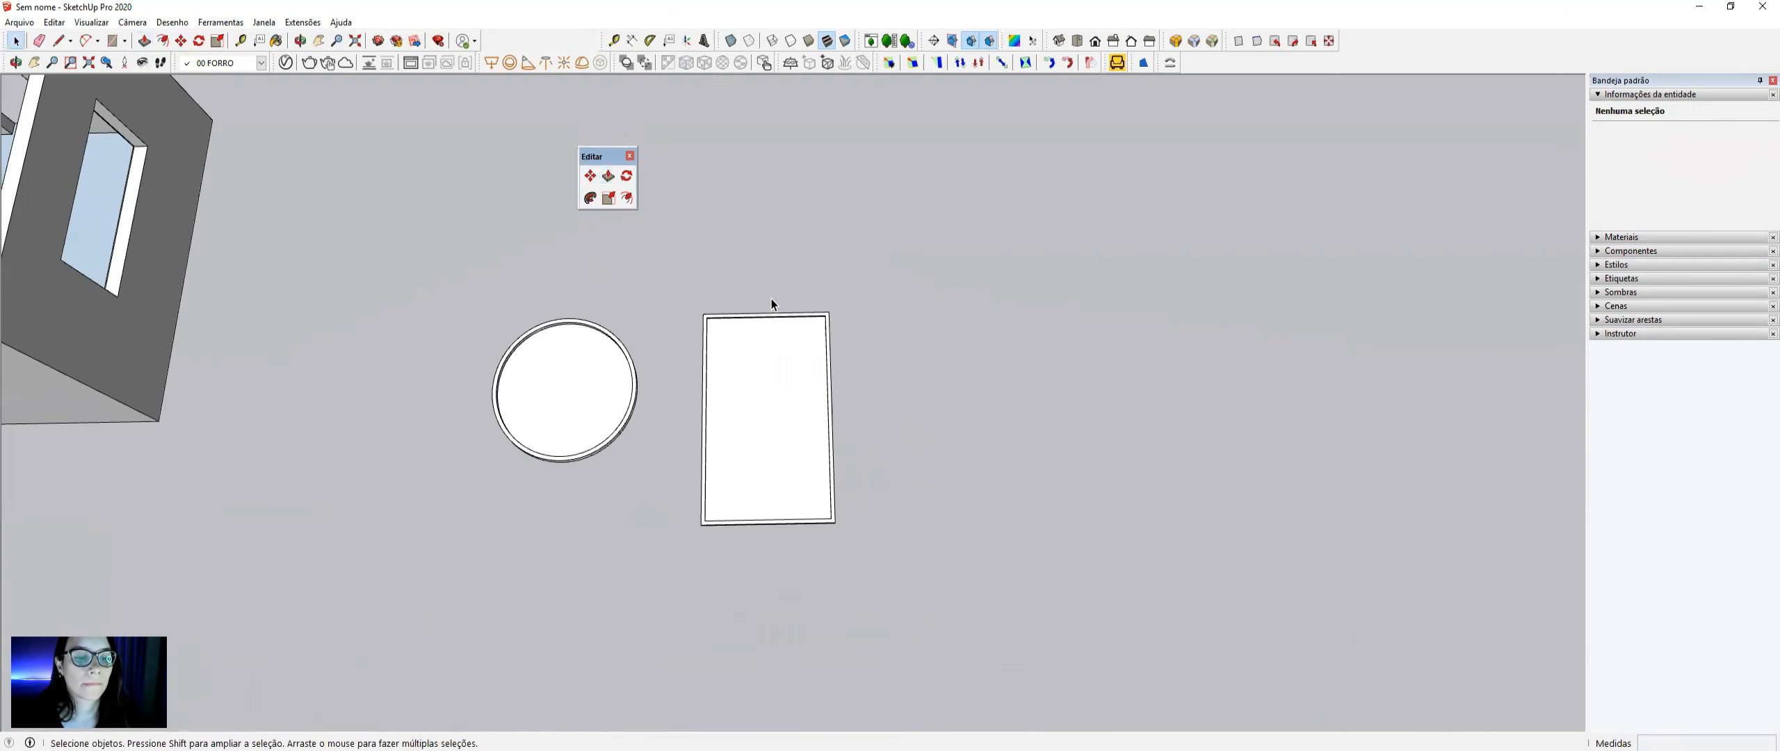
middle_click_drag(743, 369, 962, 362)
key("h")
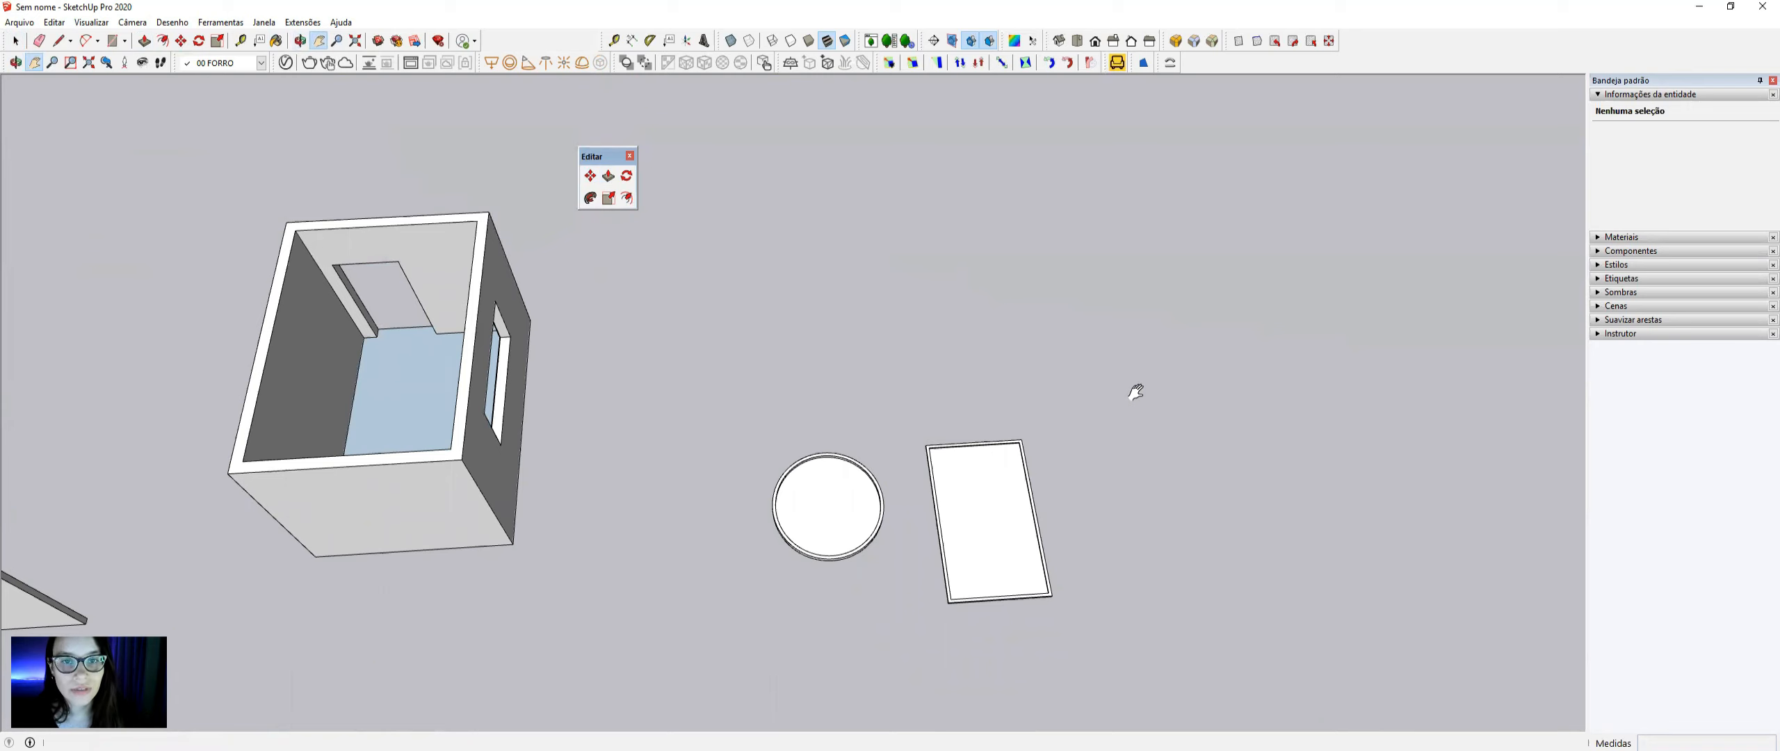
scroll(1136, 393, "down", 3)
left_click_drag(779, 466, 945, 385)
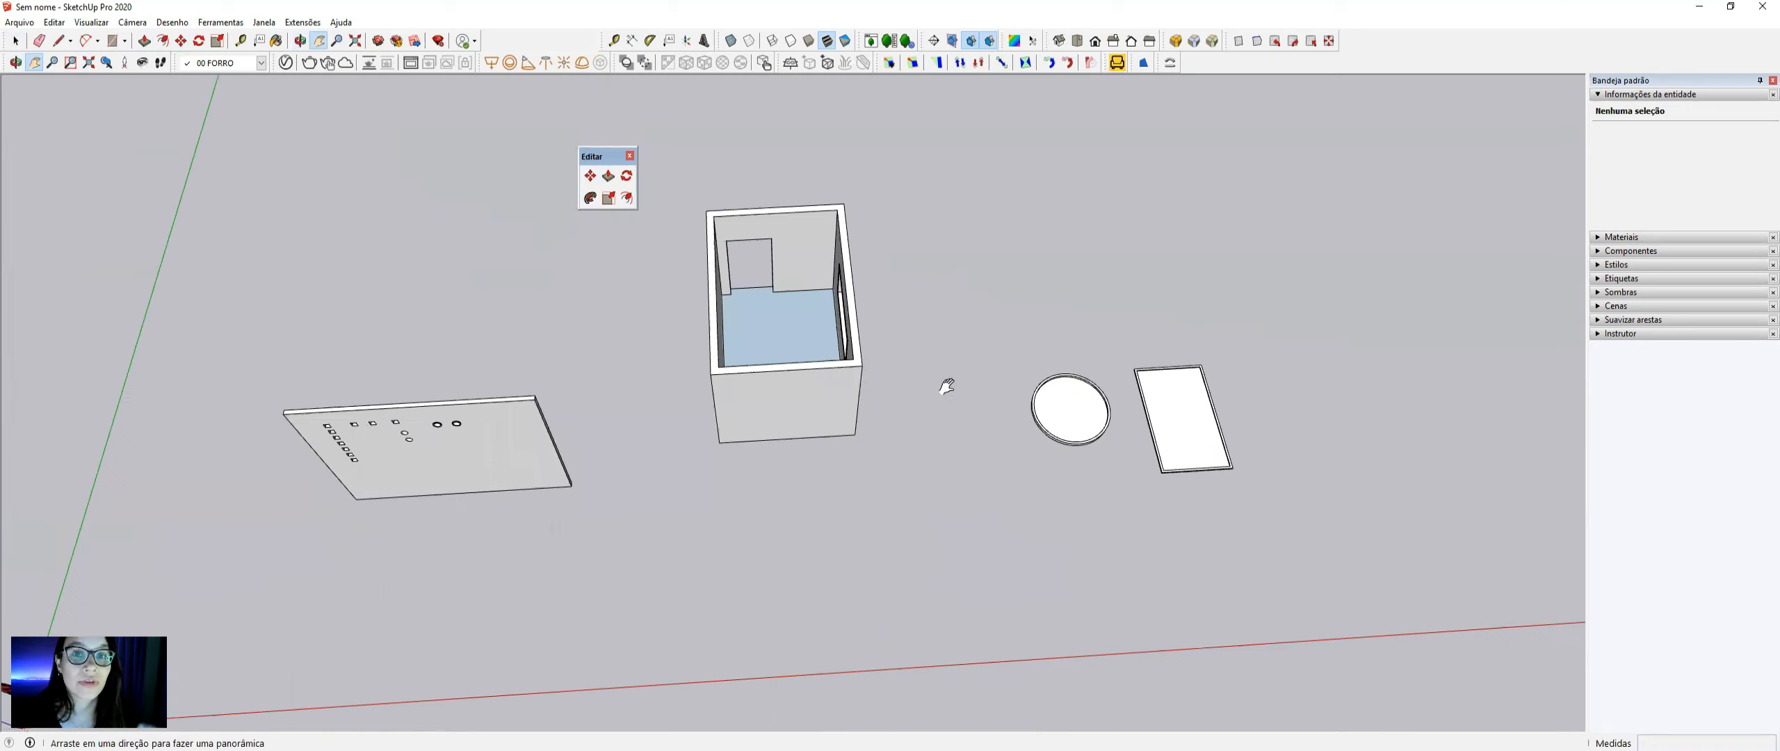
scroll(746, 369, "up", 4)
middle_click_drag(835, 313, 650, 386)
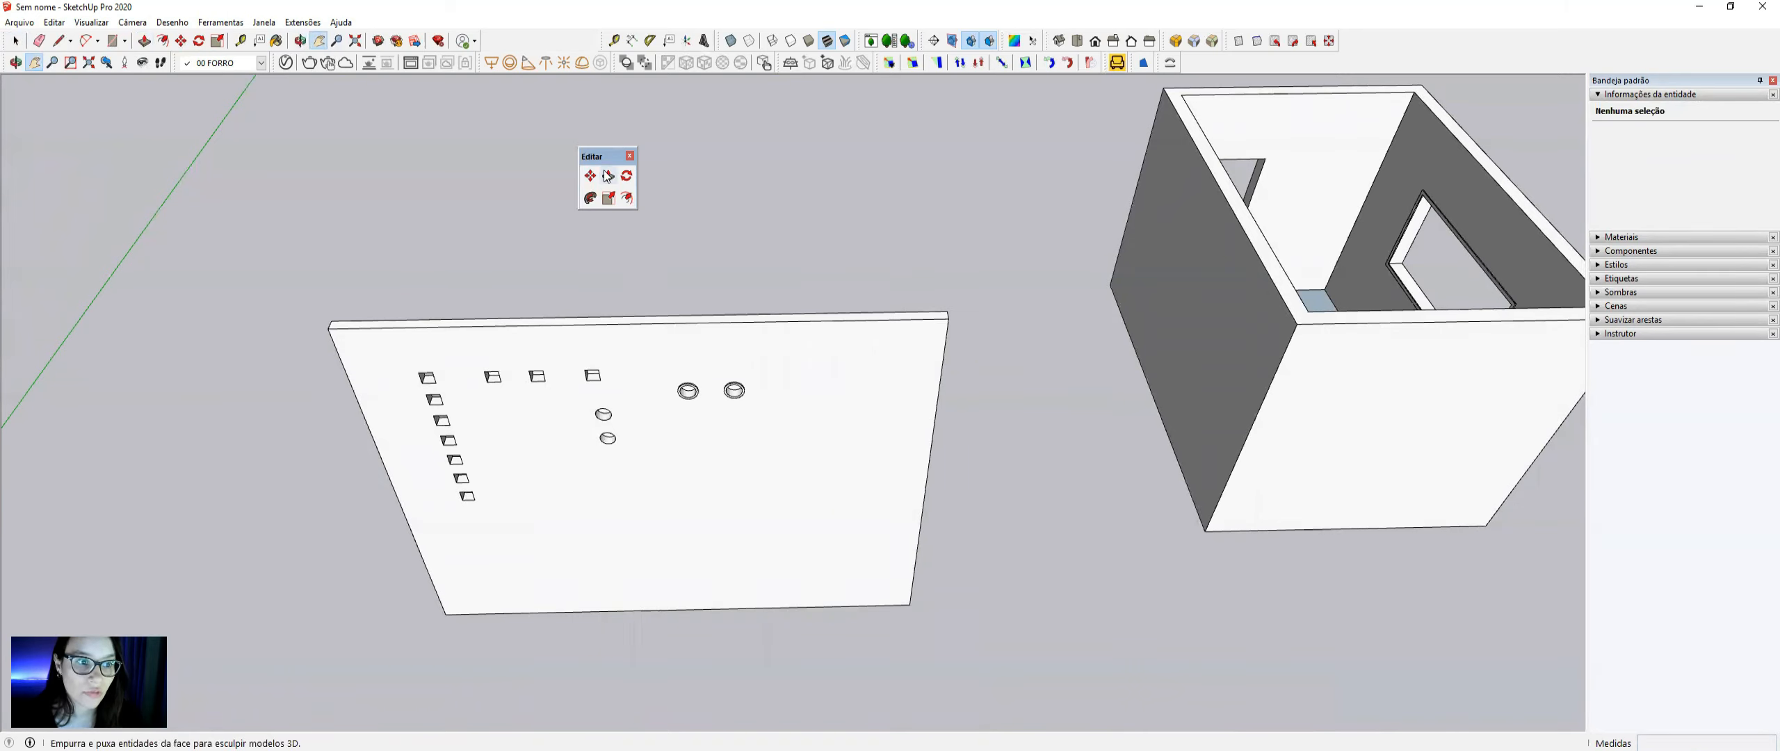
middle_click_drag(532, 389, 549, 346)
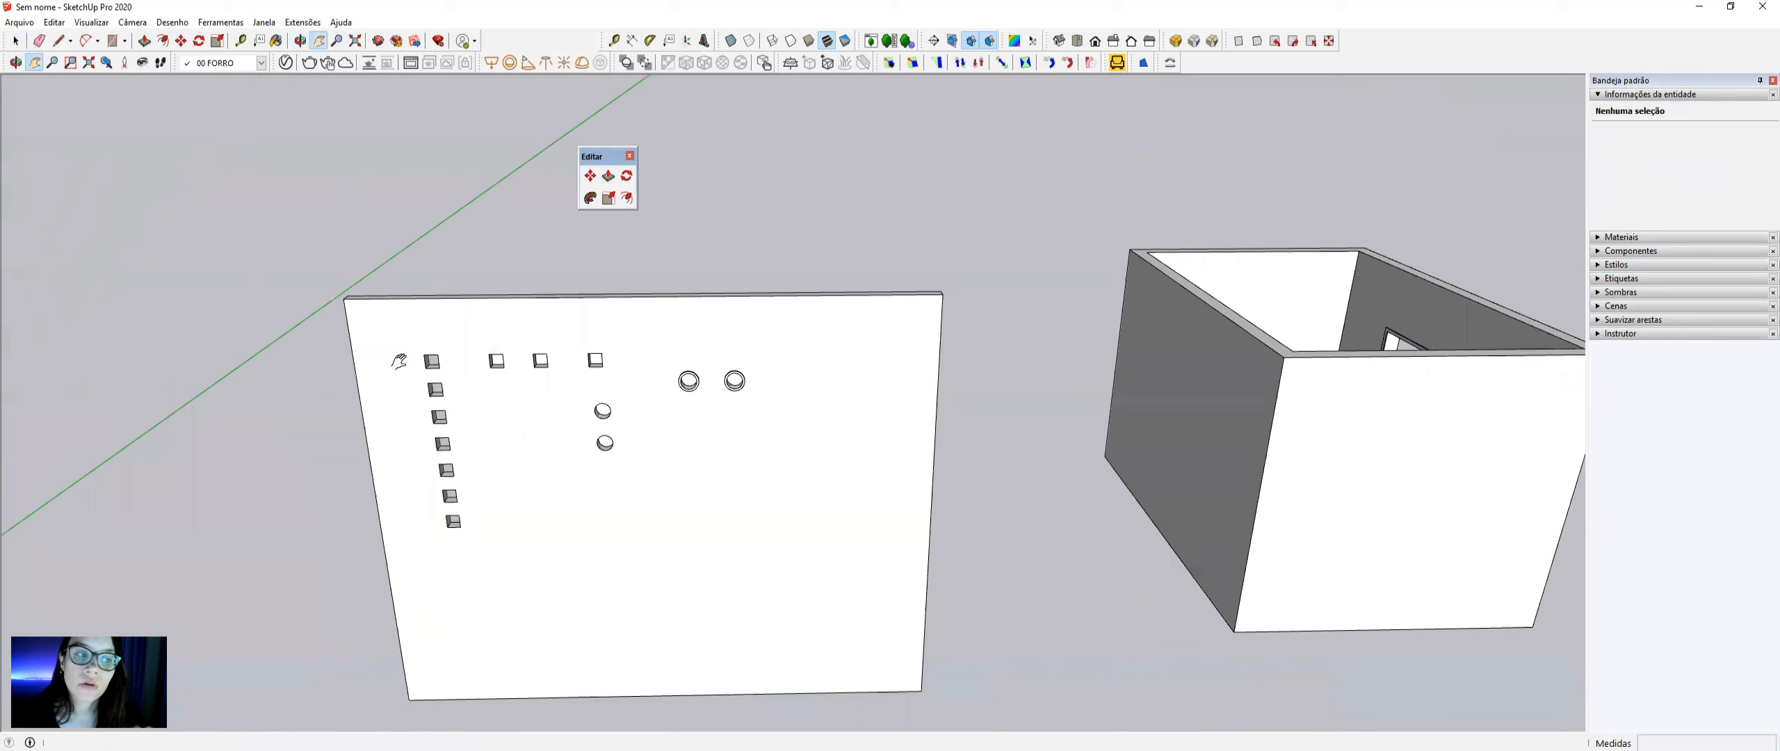